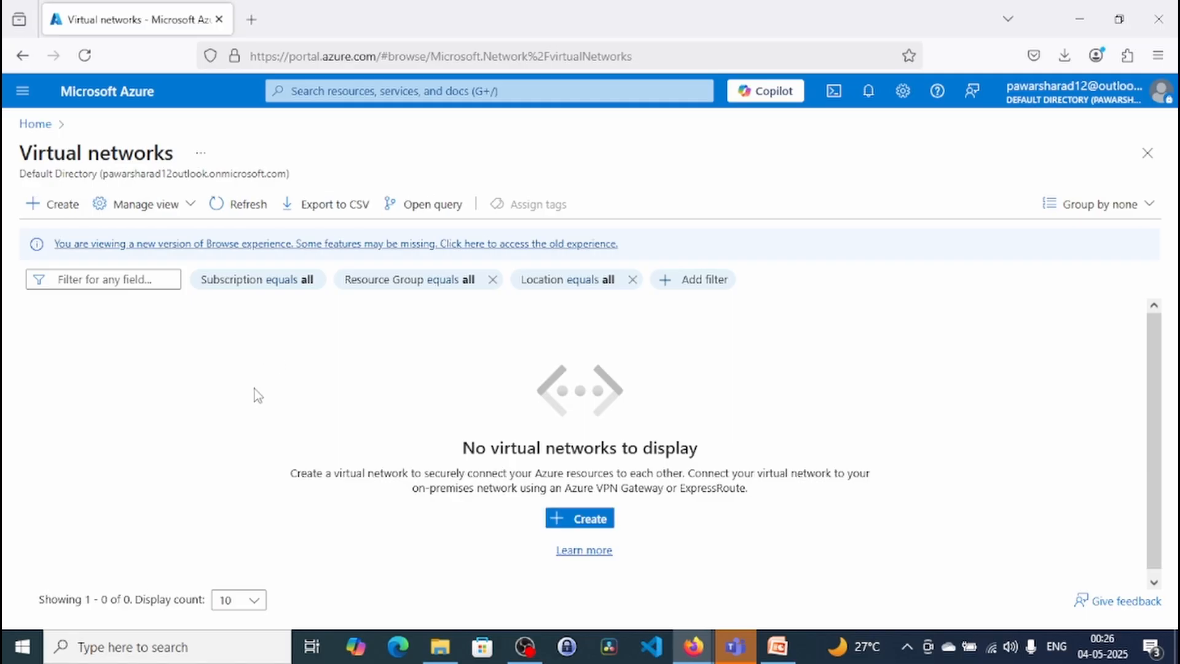
- Start a new virtual network and create a new resource group named appgwrg for it
{"action": "left_click", "coordinate": [40, 203]}
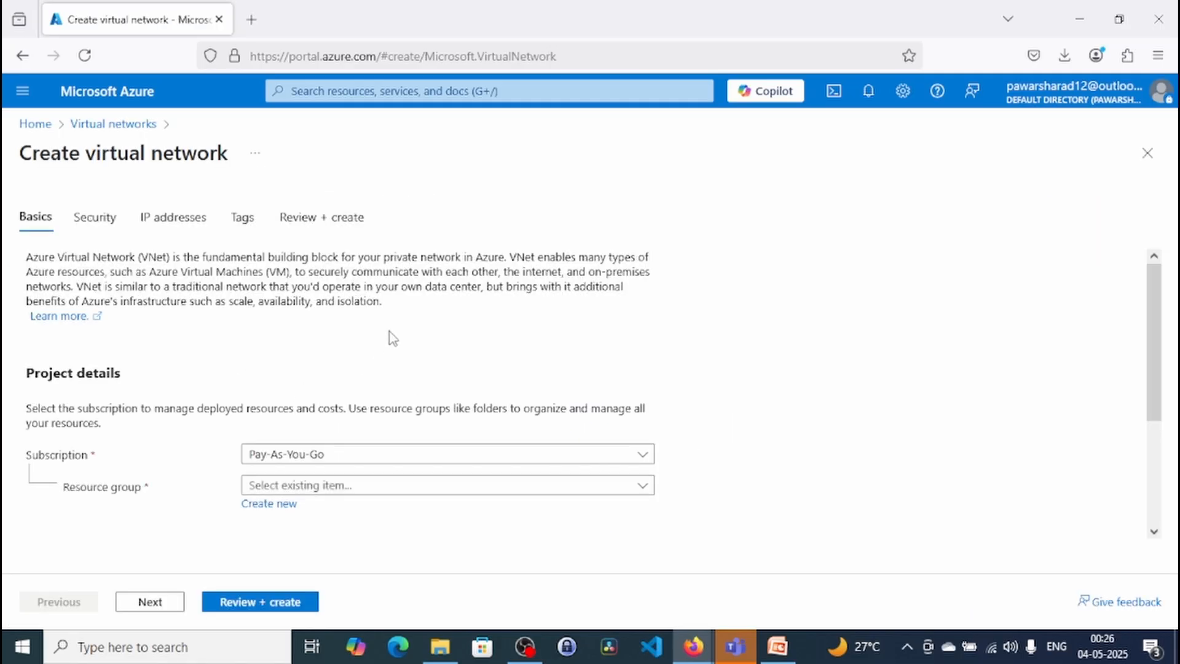
{"action": "scroll", "coordinate": [730, 347], "scroll_direction": "down", "scroll_amount": 3}
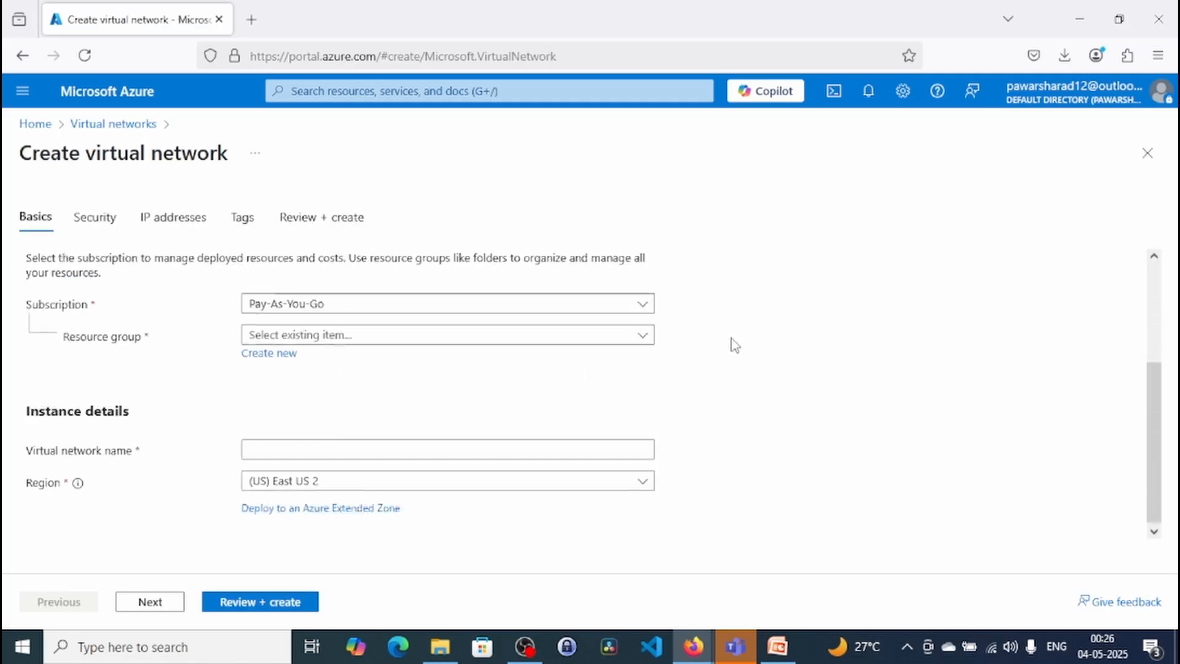
{"action": "left_click", "coordinate": [406, 334]}
{"action": "left_click", "coordinate": [405, 337]}
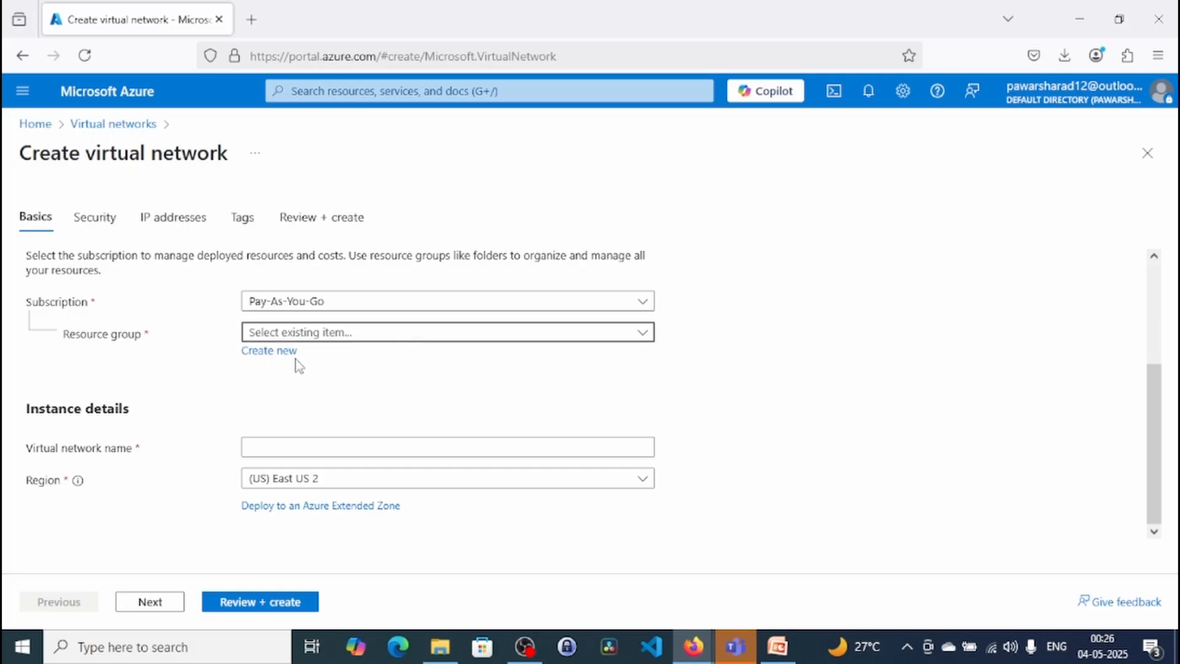
{"action": "left_click", "coordinate": [268, 354]}
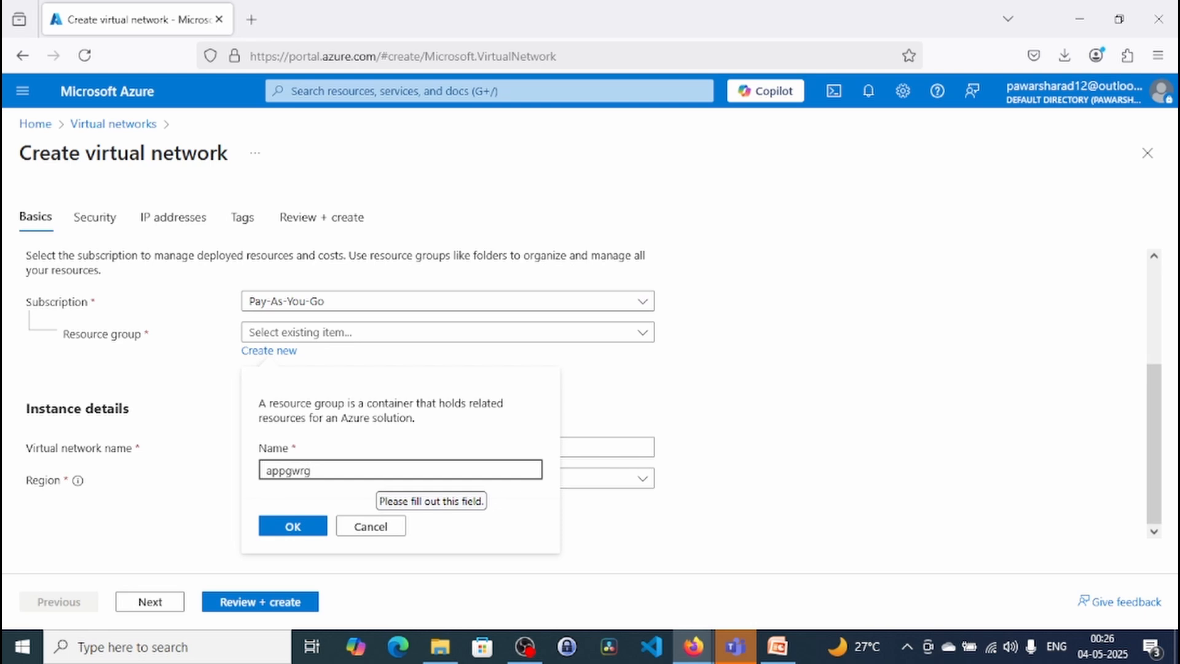
{"action": "left_click", "coordinate": [294, 527]}
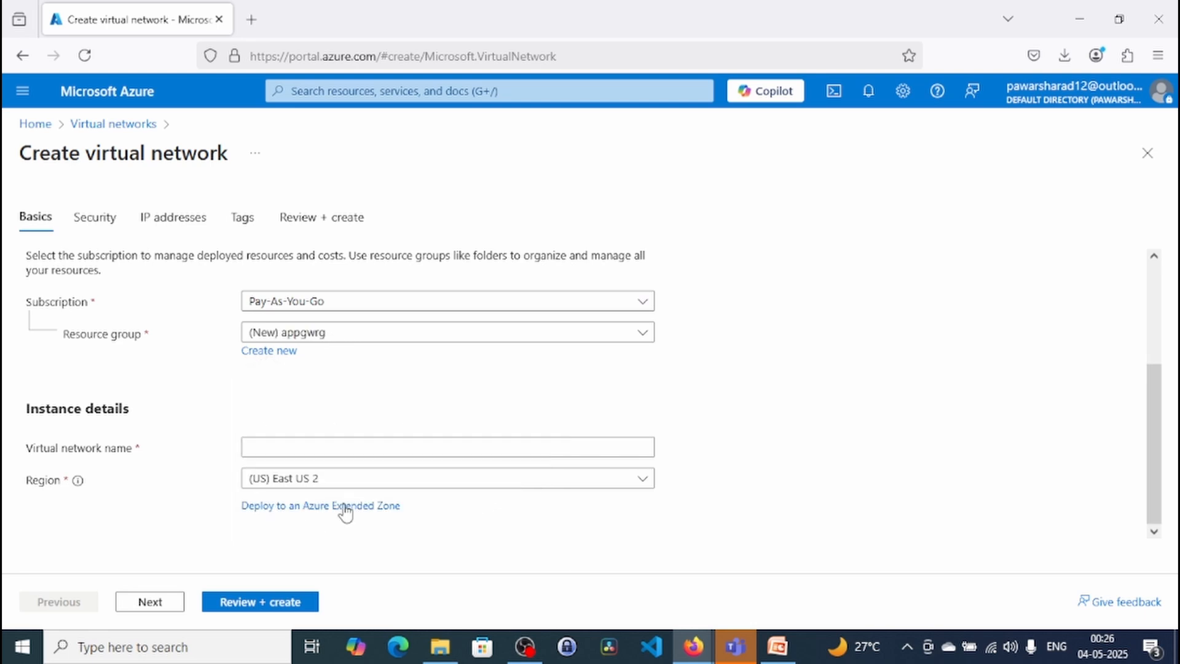
- Name the virtual network AppGwNet and proceed past the security options to its IP address settings
{"action": "left_click", "coordinate": [371, 449]}
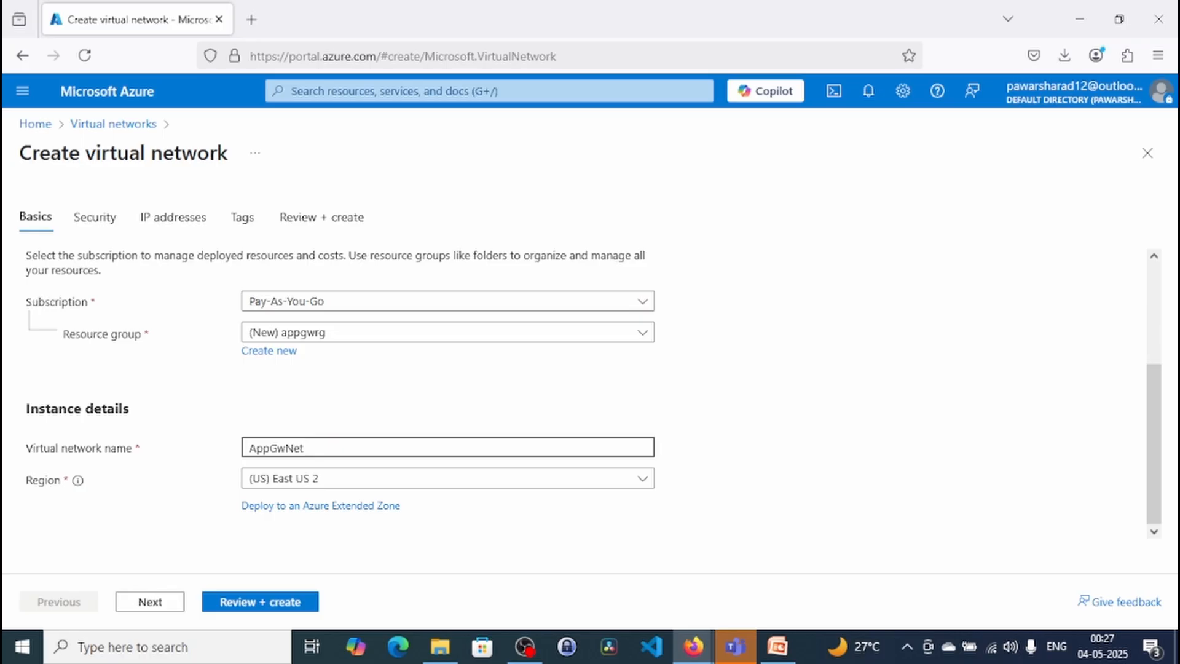
{"action": "left_click", "coordinate": [150, 602]}
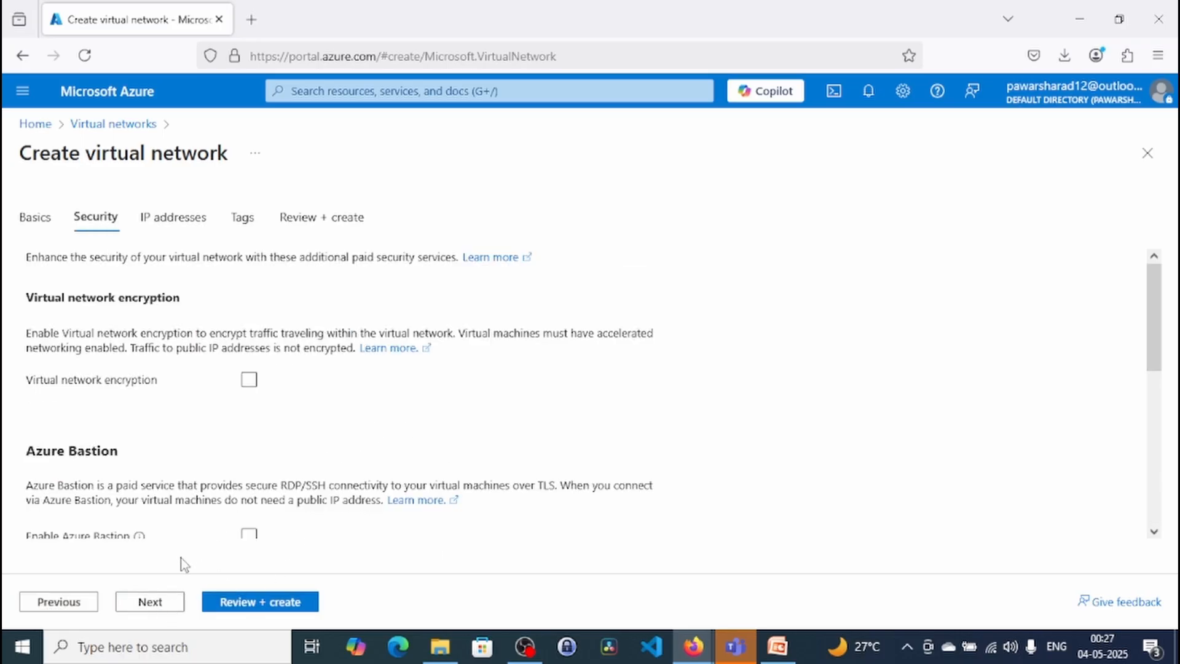
{"action": "left_click", "coordinate": [154, 602]}
- Set the size of the virtual network's 10.0.0.0 address space to /24 and return to check it
{"action": "scroll", "coordinate": [829, 401], "scroll_direction": "down", "scroll_amount": 2}
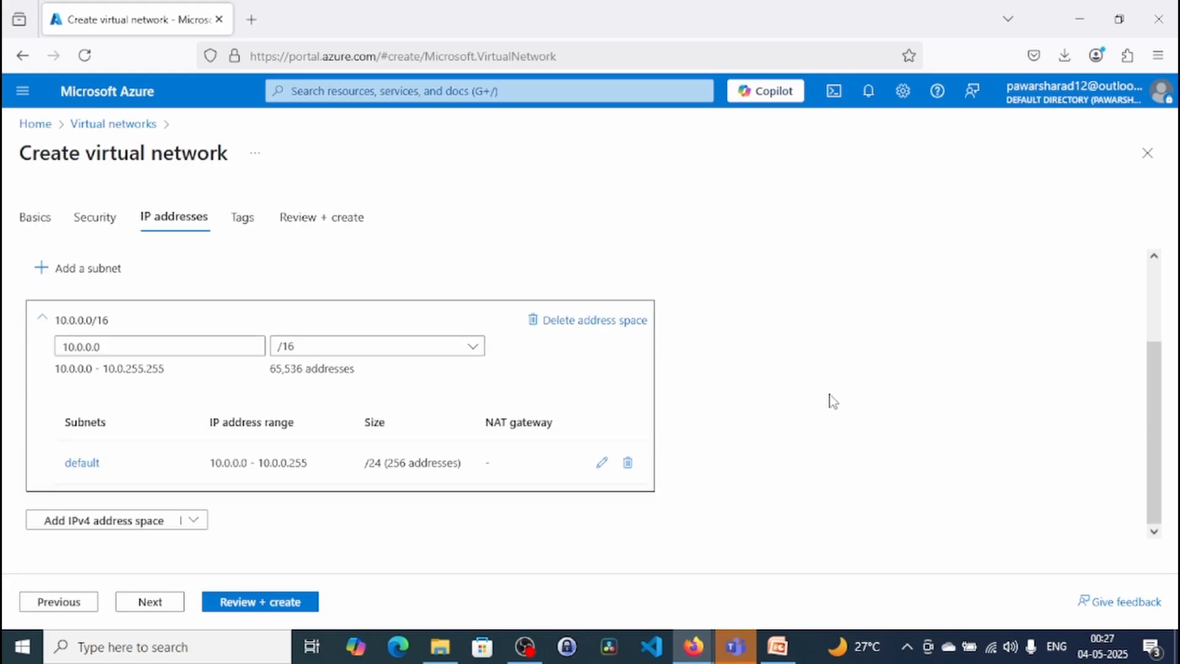
{"action": "scroll", "coordinate": [833, 401], "scroll_direction": "up", "scroll_amount": 2}
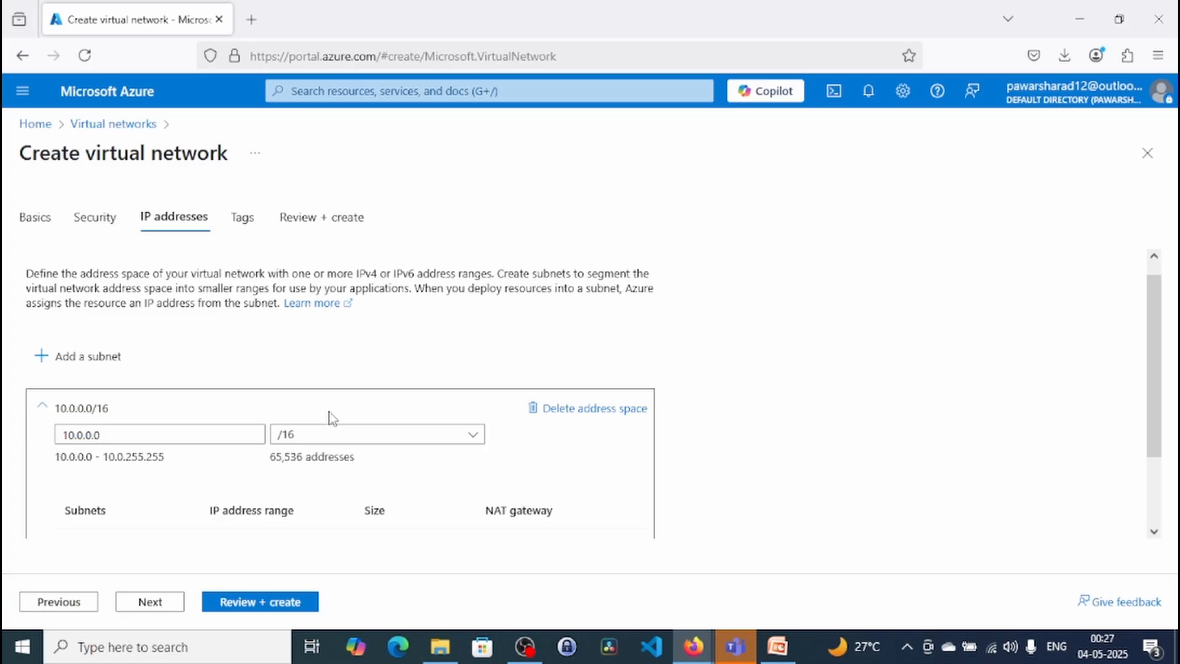
{"action": "left_click", "coordinate": [338, 439]}
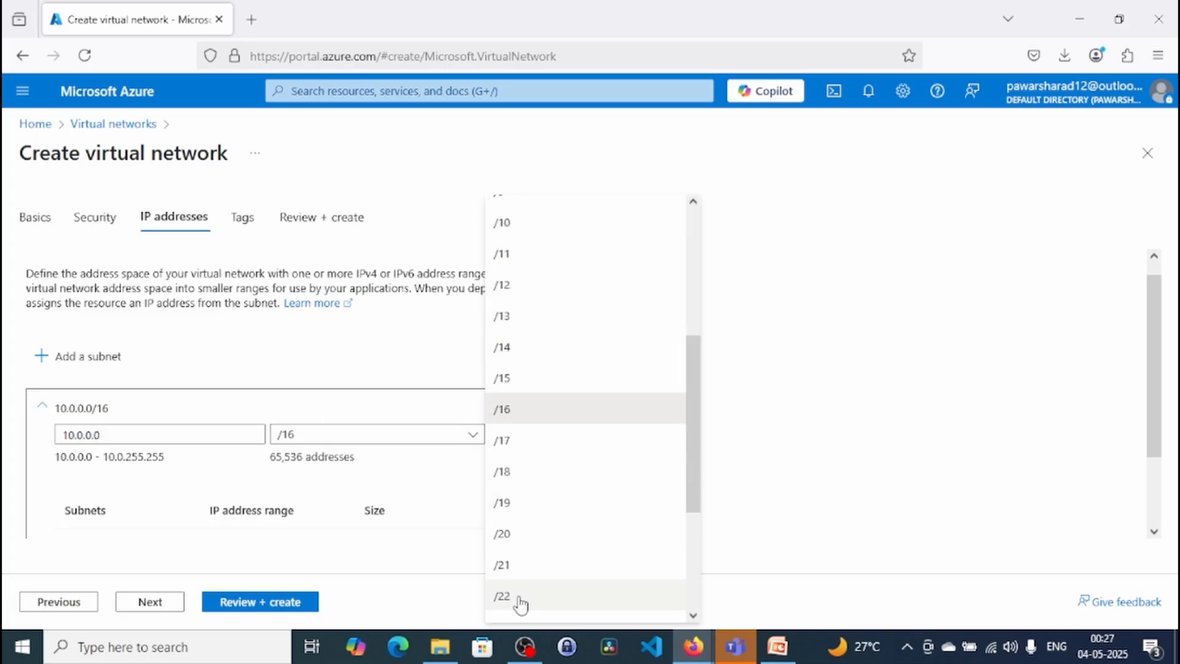
{"action": "scroll", "coordinate": [520, 599], "scroll_direction": "down", "scroll_amount": 3}
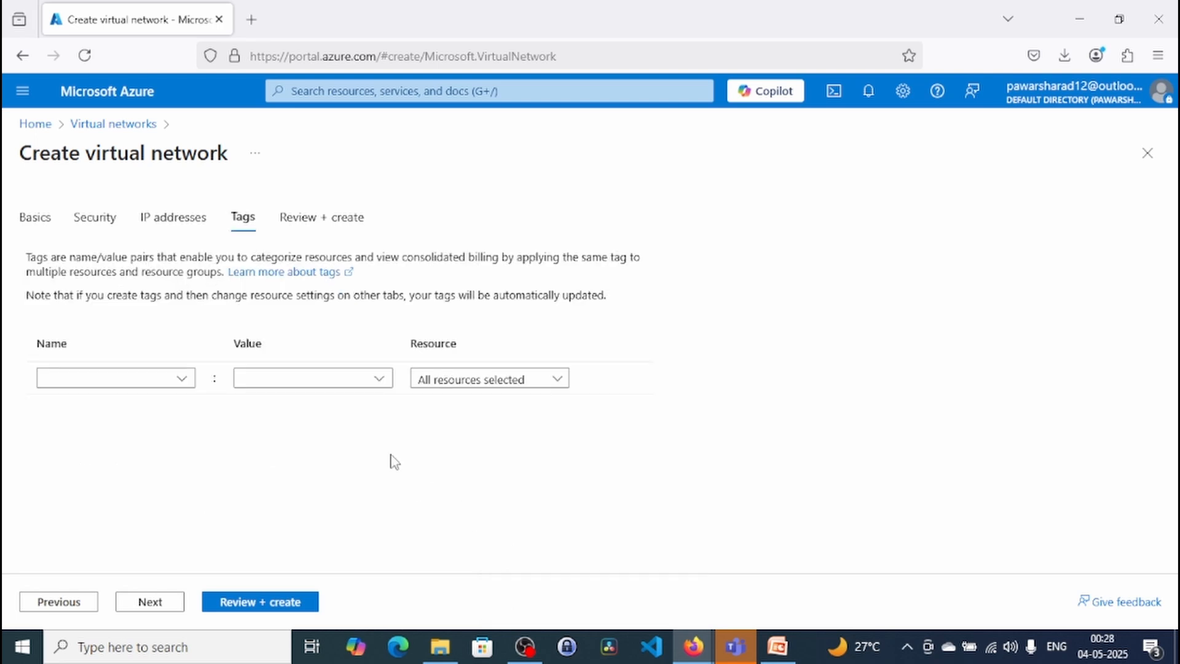
{"action": "left_click", "coordinate": [72, 605]}
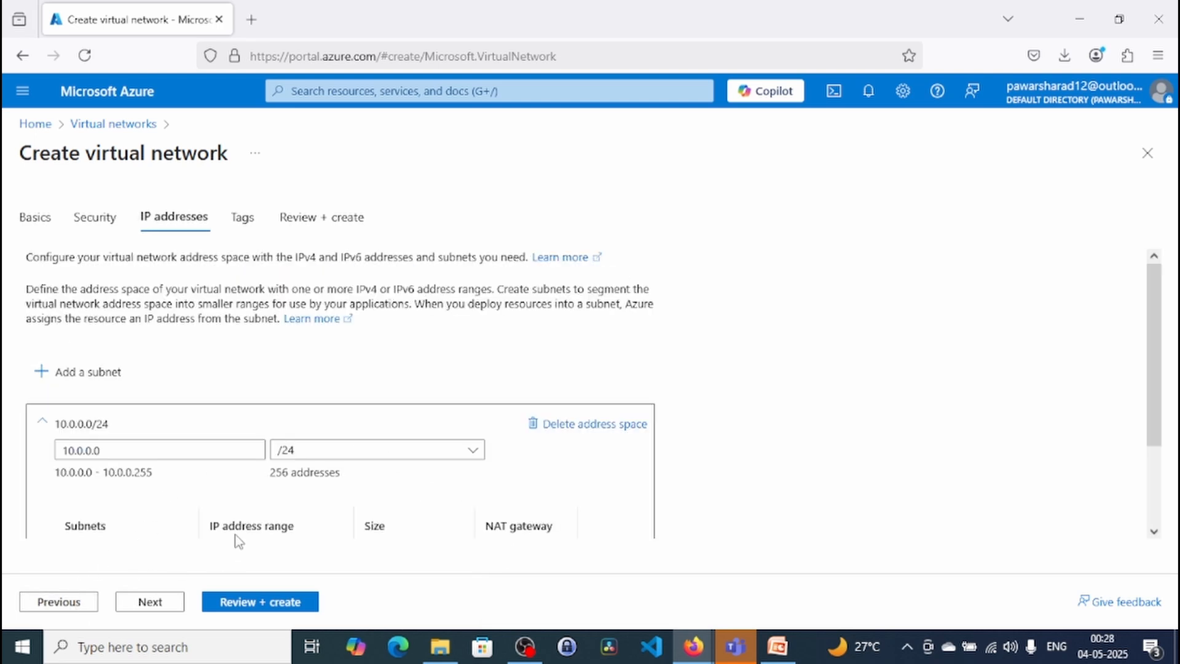
- Skip the tags and proceed to the virtual network's final review, looking through its configuration summary
{"action": "left_click", "coordinate": [159, 609]}
{"action": "left_click", "coordinate": [165, 604]}
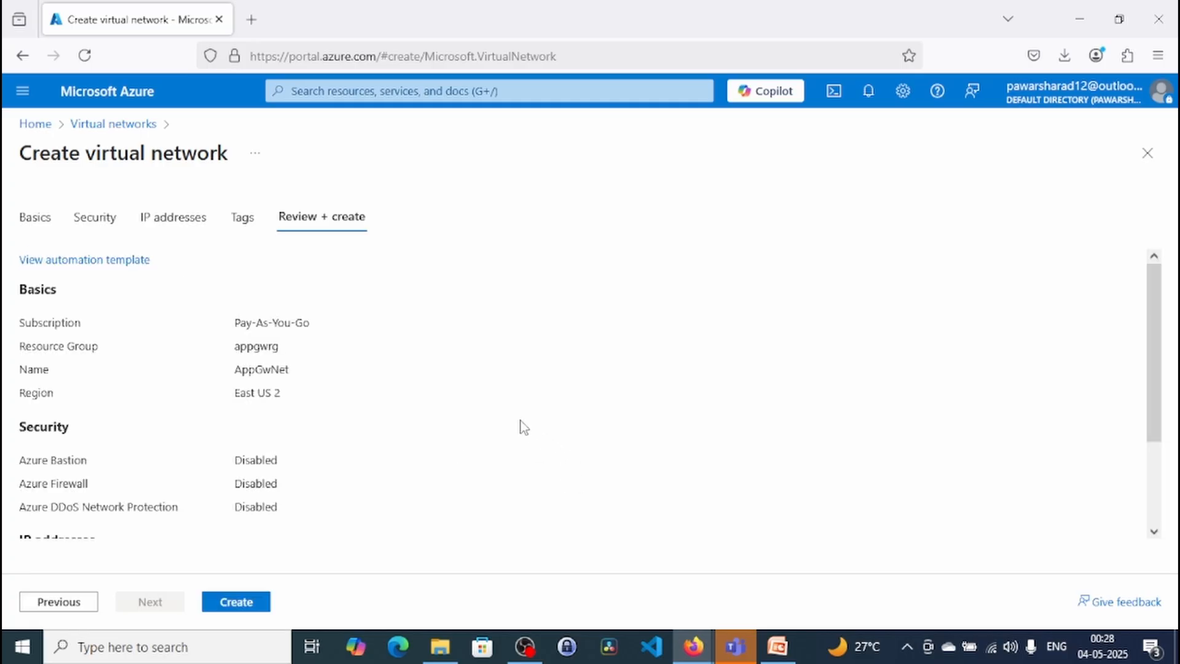
{"action": "scroll", "coordinate": [521, 424], "scroll_direction": "down", "scroll_amount": 1}
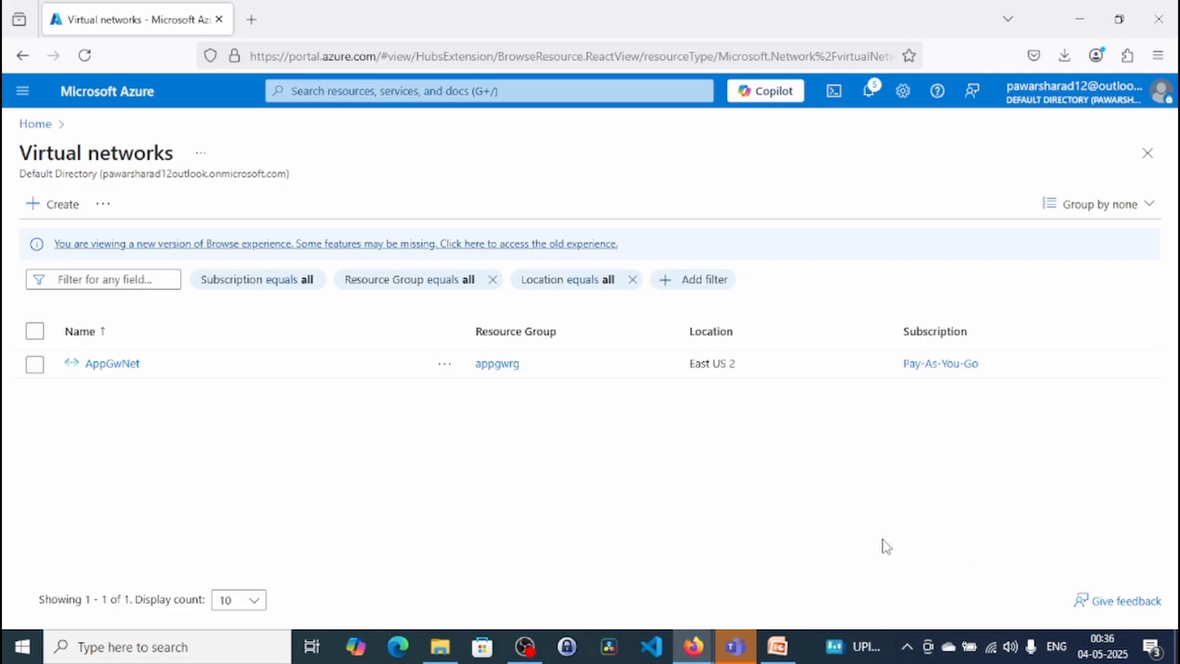
- Go to the virtual machines service and start creating an Azure virtual machine in resource group appgwrg
{"action": "left_click", "coordinate": [398, 89]}
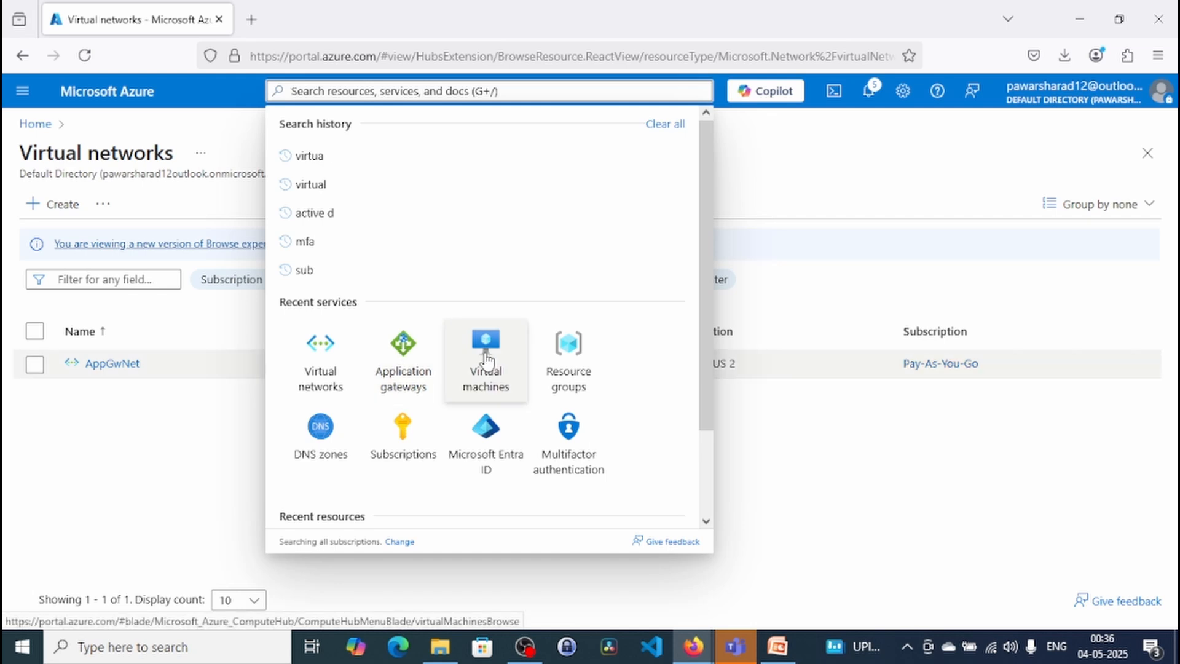
{"action": "left_click", "coordinate": [454, 329]}
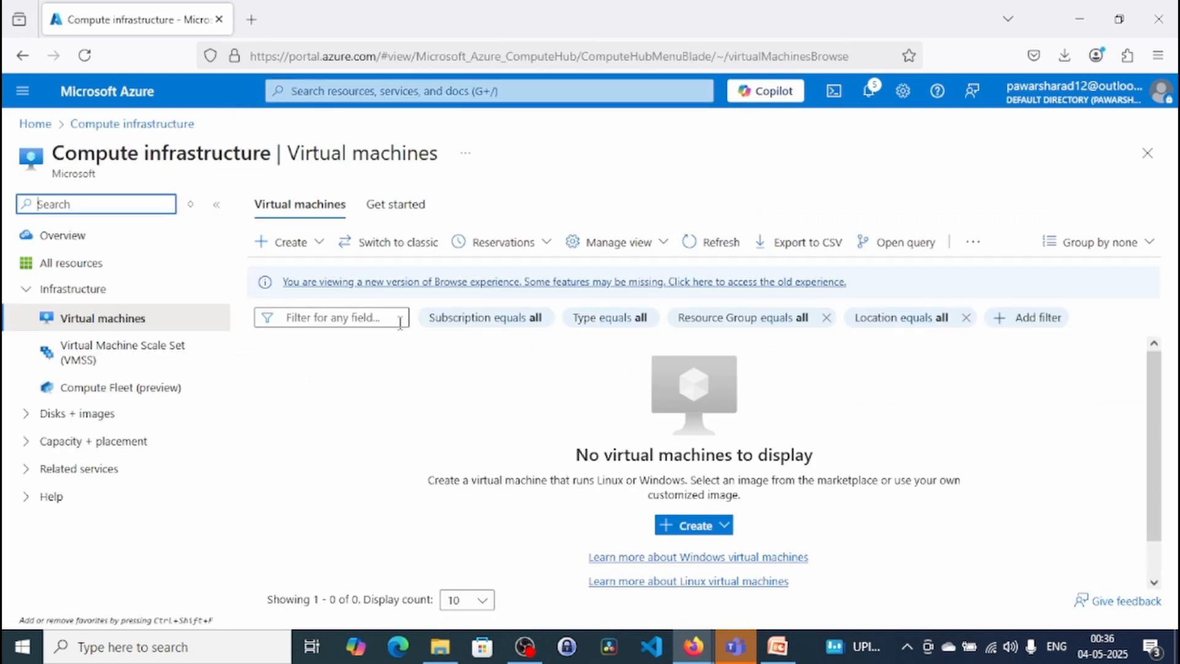
{"action": "left_click", "coordinate": [298, 244]}
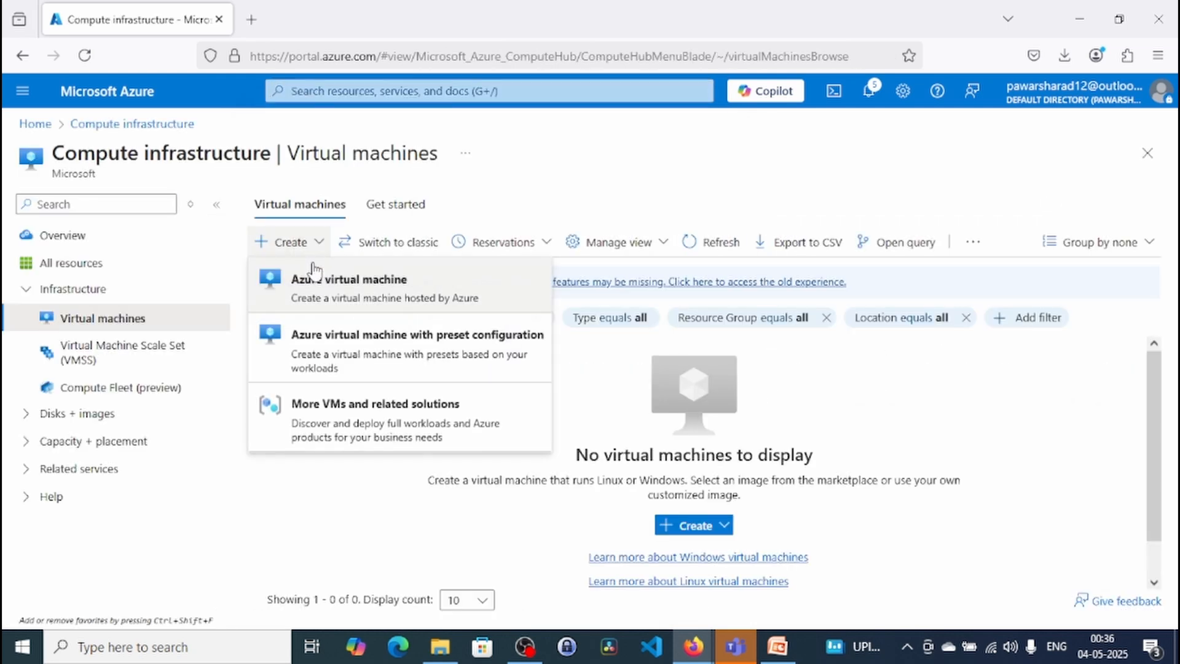
{"action": "left_click", "coordinate": [503, 306]}
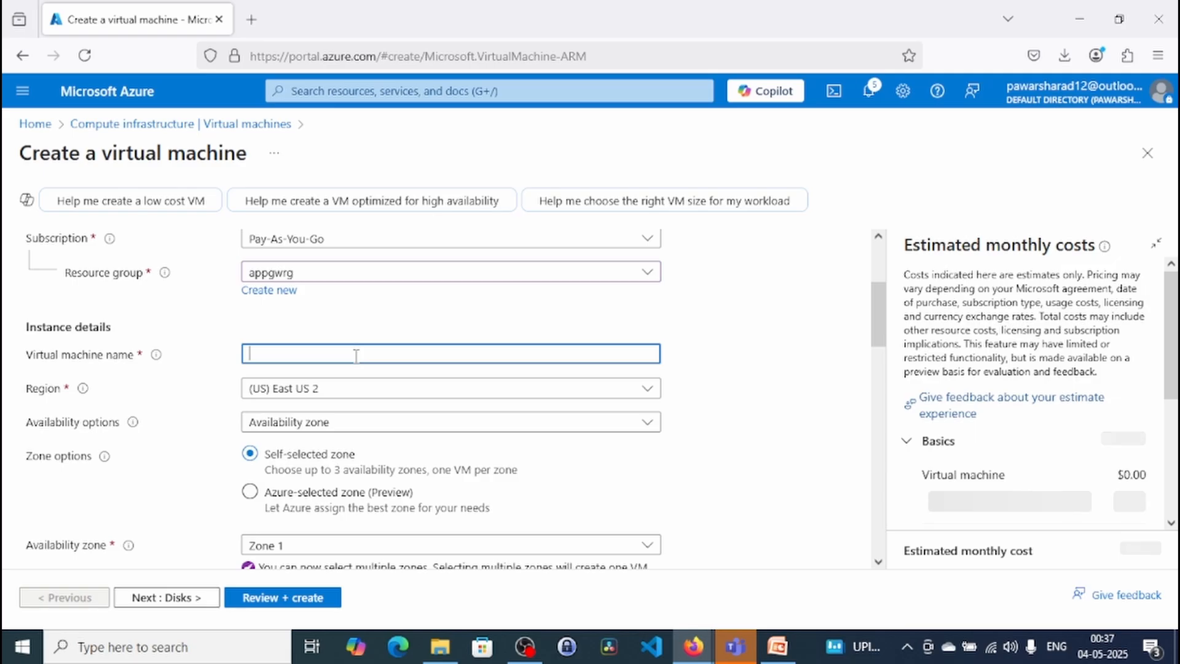
- Name the virtual machine VM1 and set its availability options to No infrastructure redundancy required
{"action": "type", "text": "VM1"}
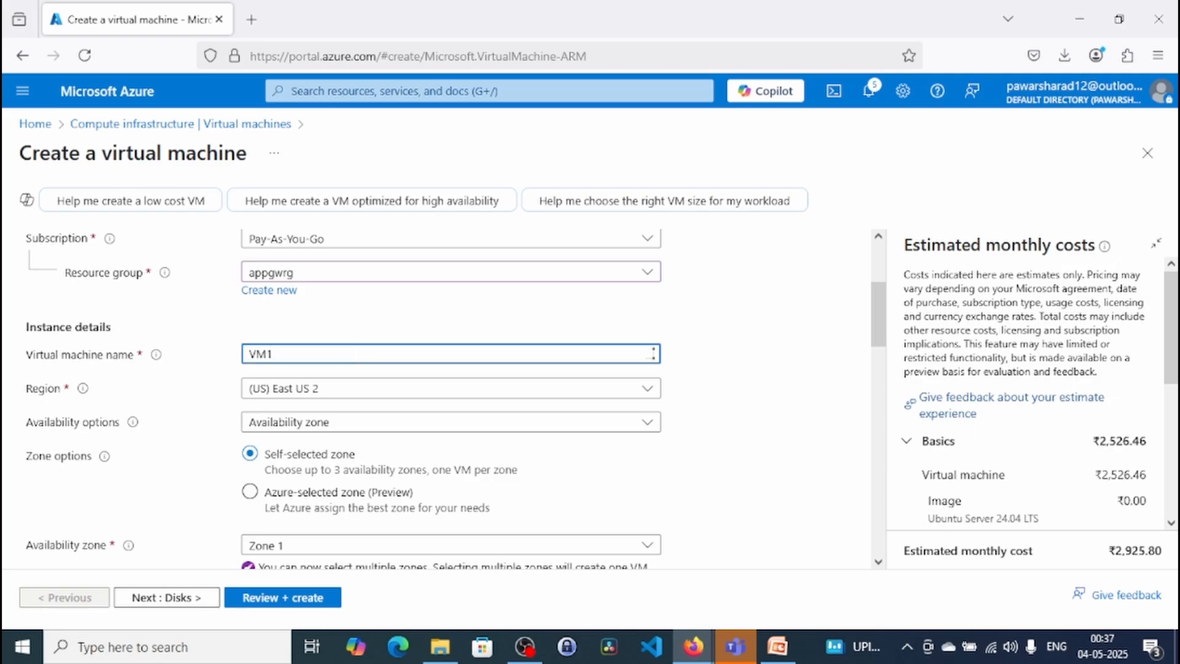
{"action": "left_click", "coordinate": [330, 421]}
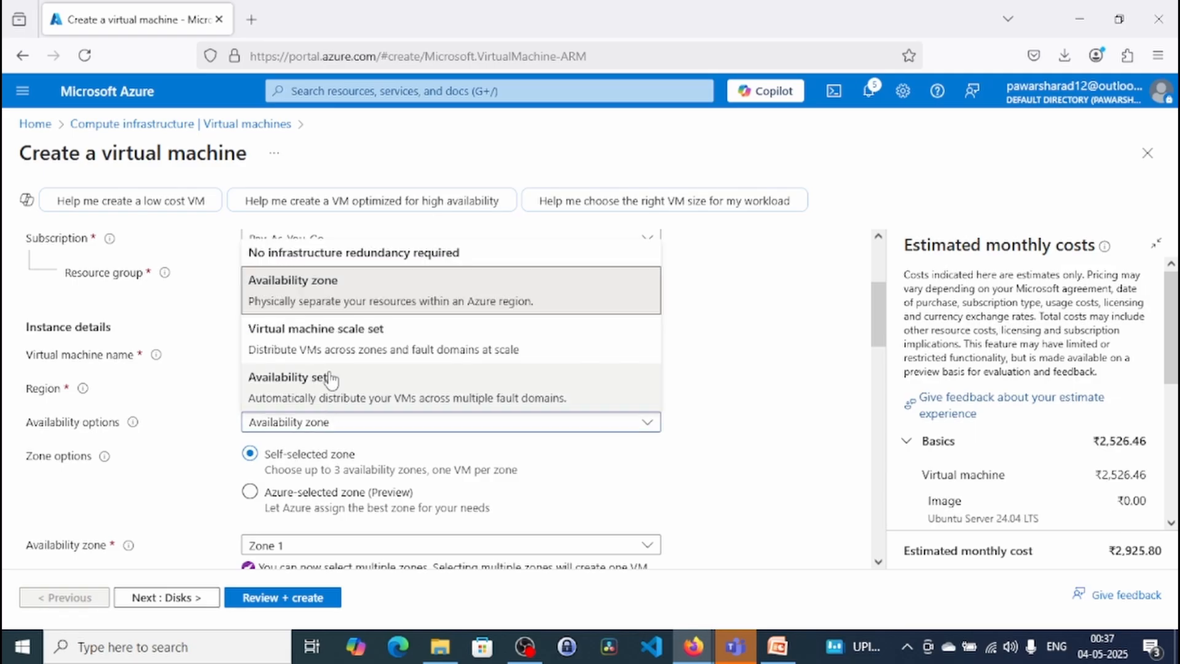
{"action": "left_click", "coordinate": [335, 255]}
- Choose Windows Server 2019 Datacenter - x64 Gen2 as the virtual machine's image
{"action": "scroll", "coordinate": [798, 403], "scroll_direction": "down", "scroll_amount": 3}
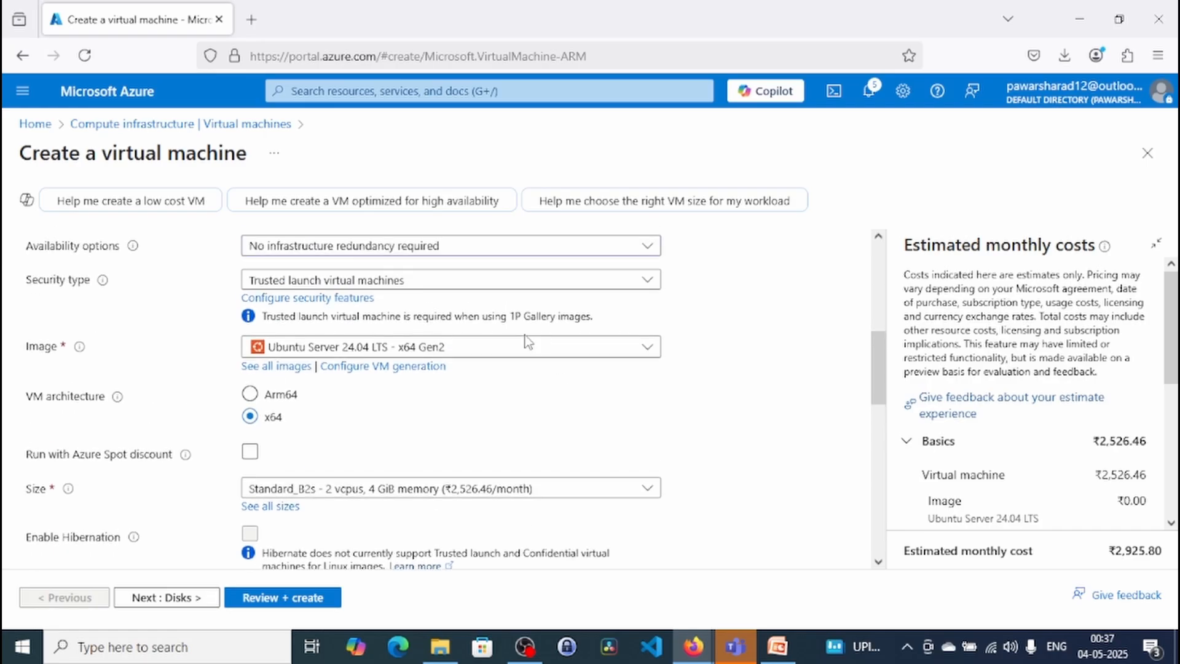
{"action": "left_click", "coordinate": [525, 337]}
{"action": "scroll", "coordinate": [461, 559], "scroll_direction": "down", "scroll_amount": 3}
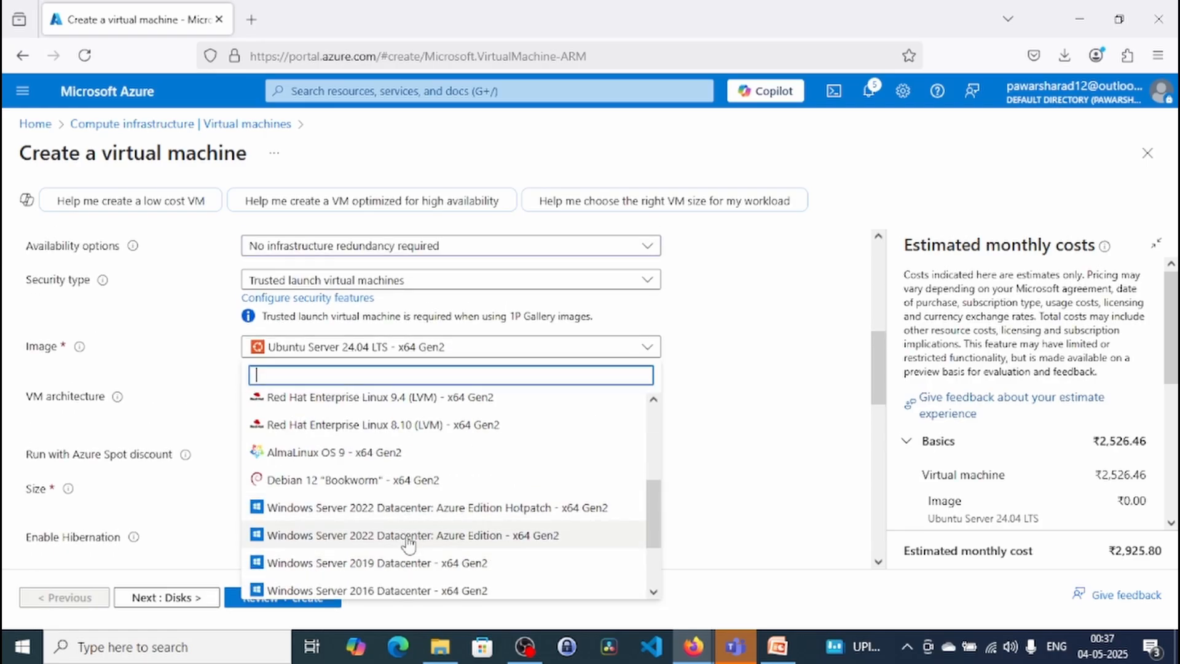
{"action": "left_click", "coordinate": [430, 564]}
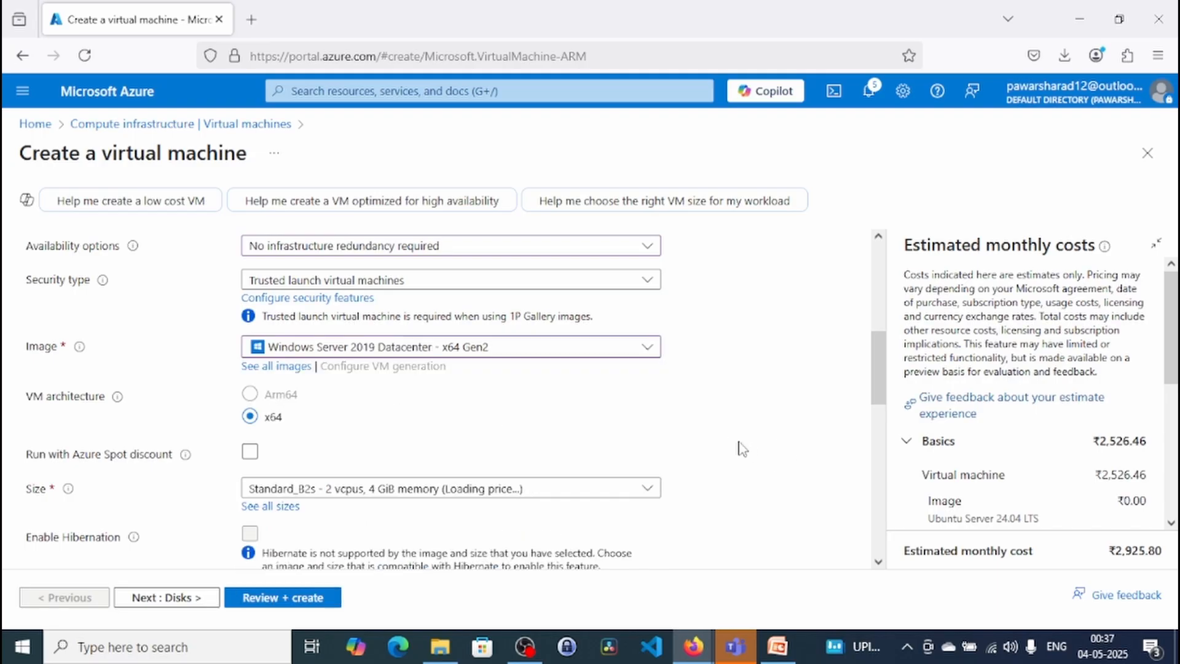
- Fill in the administrator account credentials, including the password and its confirmation, and continue to the disk settings
{"action": "left_click_drag", "start_coordinate": [878, 377], "coordinate": [877, 434]}
{"action": "left_click", "coordinate": [532, 379]}
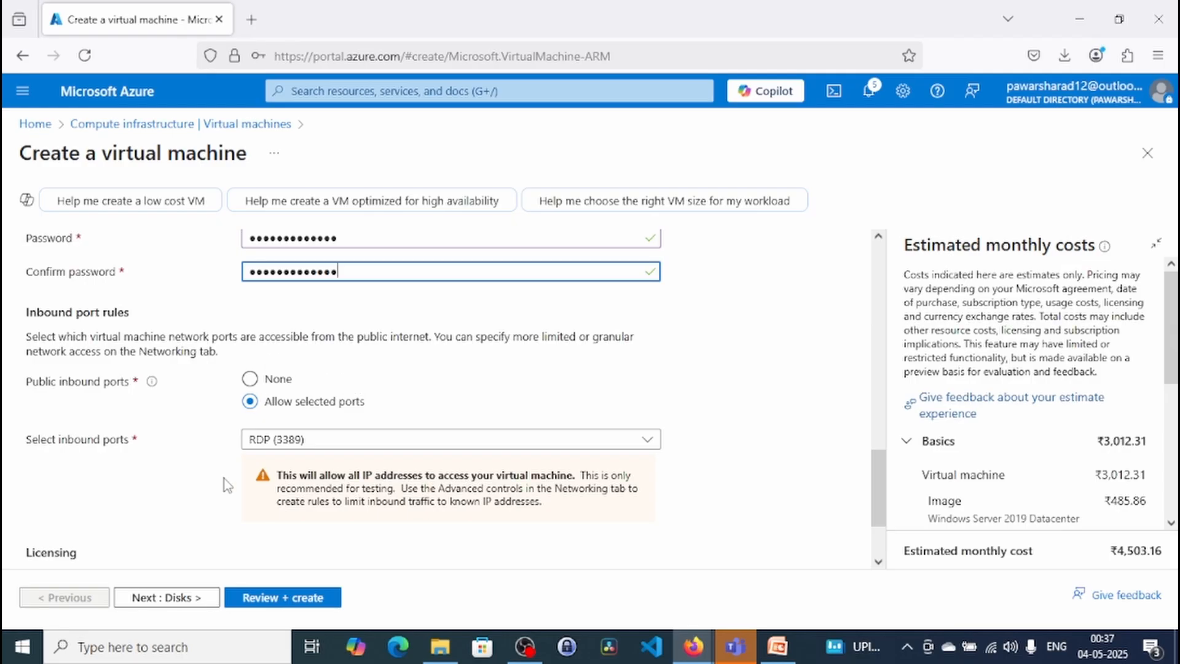
{"action": "left_click", "coordinate": [189, 599]}
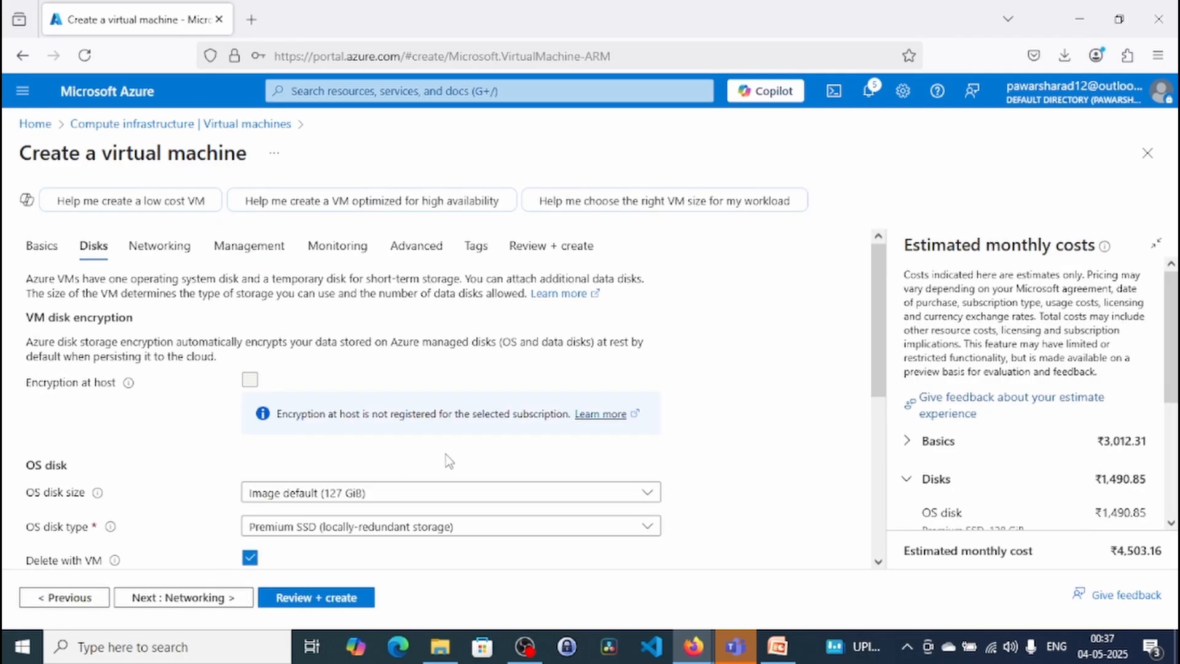
- Set the OS disk type to Standard HDD with locally-redundant storage
{"action": "left_click", "coordinate": [310, 529]}
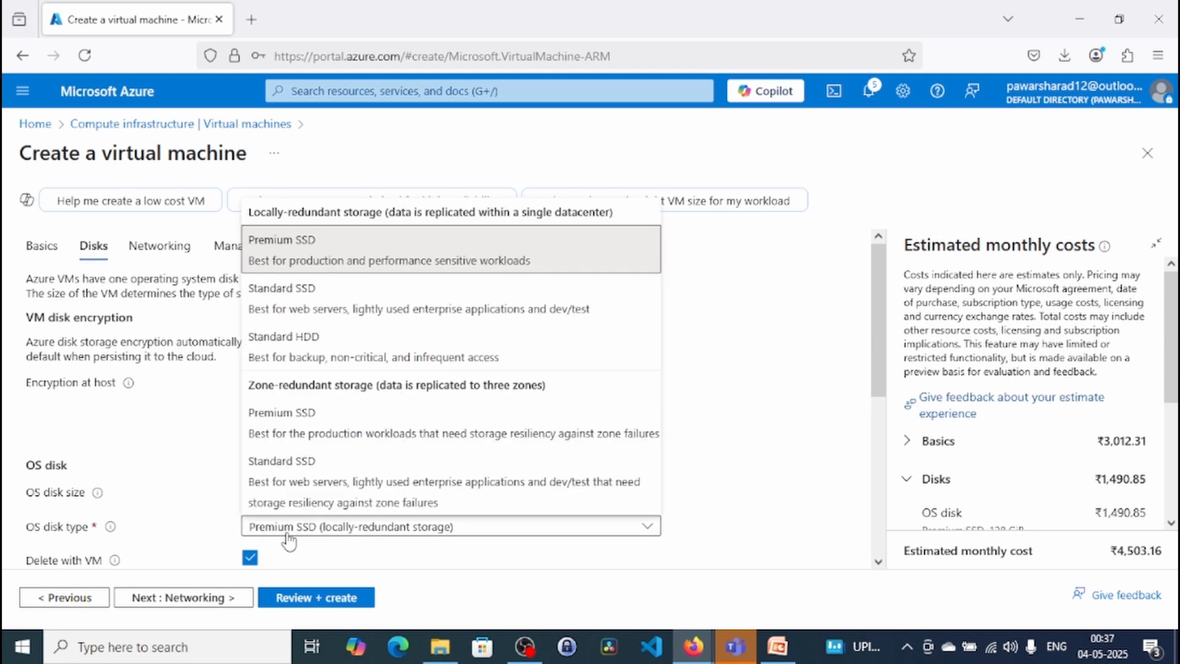
{"action": "left_click", "coordinate": [311, 338]}
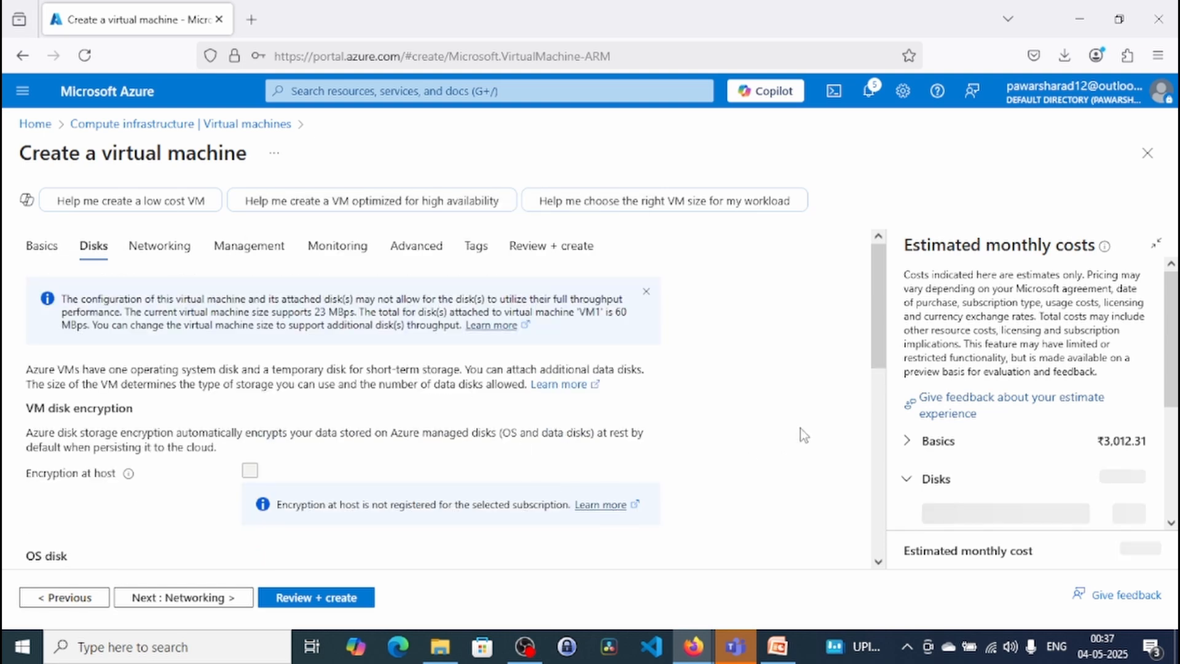
{"action": "scroll", "coordinate": [800, 428], "scroll_direction": "down", "scroll_amount": 5}
{"action": "scroll", "coordinate": [800, 428], "scroll_direction": "down", "scroll_amount": 3}
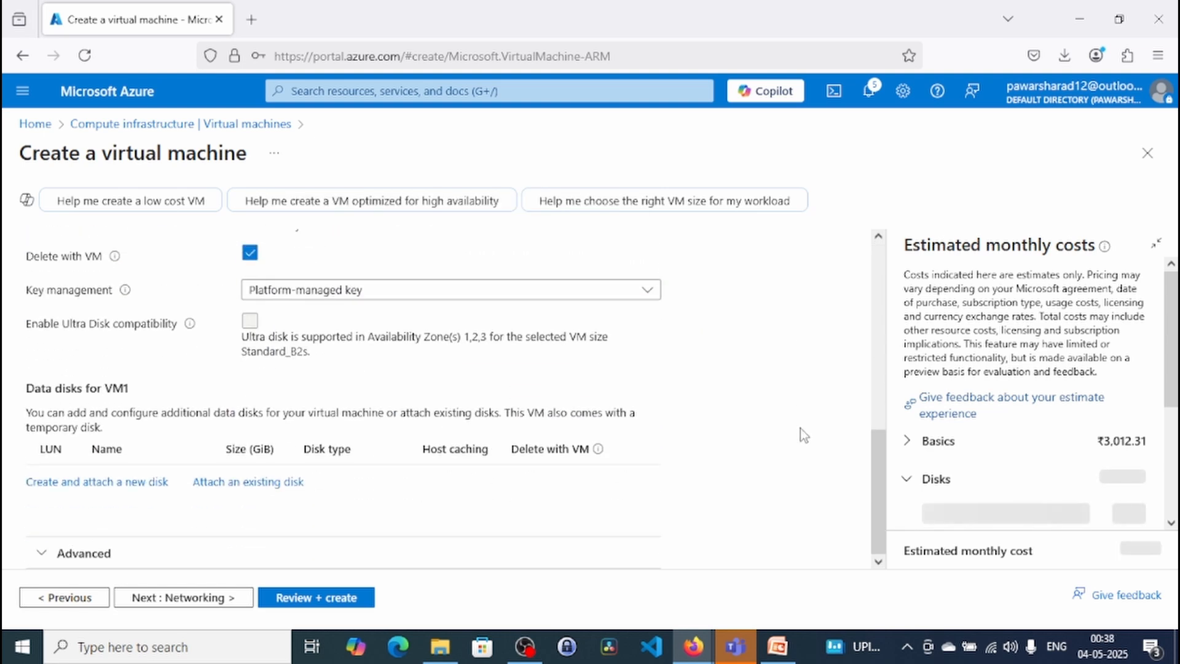
- In the networking settings, assign the virtual machine to virtual network AppGwNet and subnet default (10.0.0.0/24)
{"action": "left_click", "coordinate": [207, 599]}
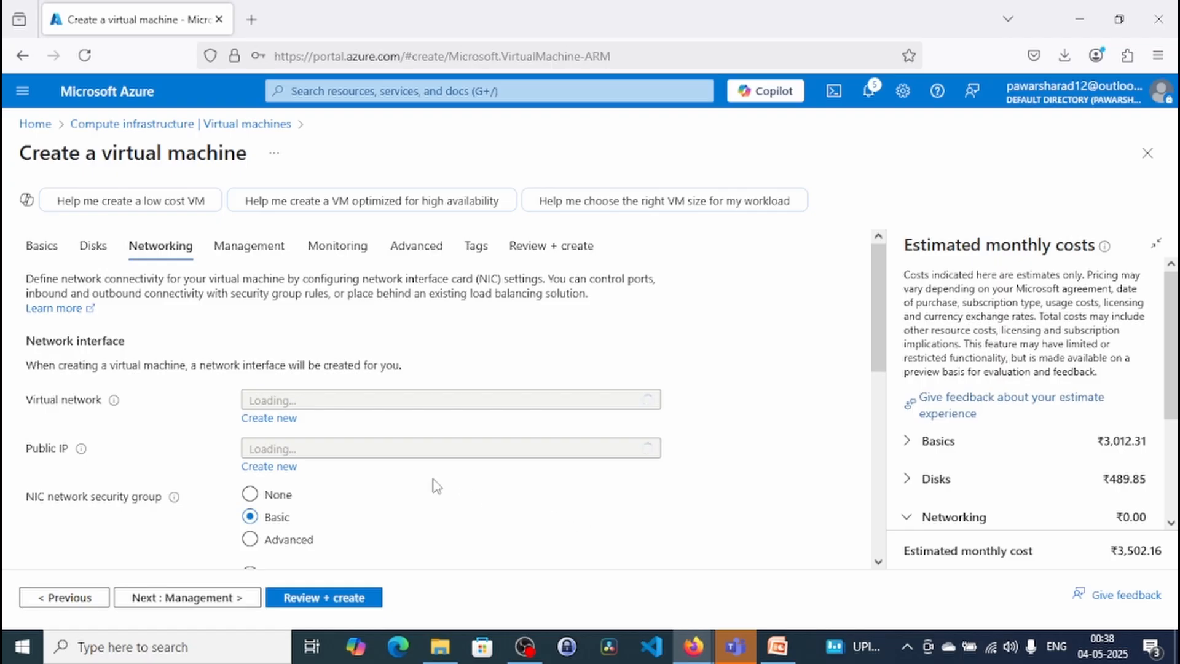
{"action": "left_click", "coordinate": [385, 401]}
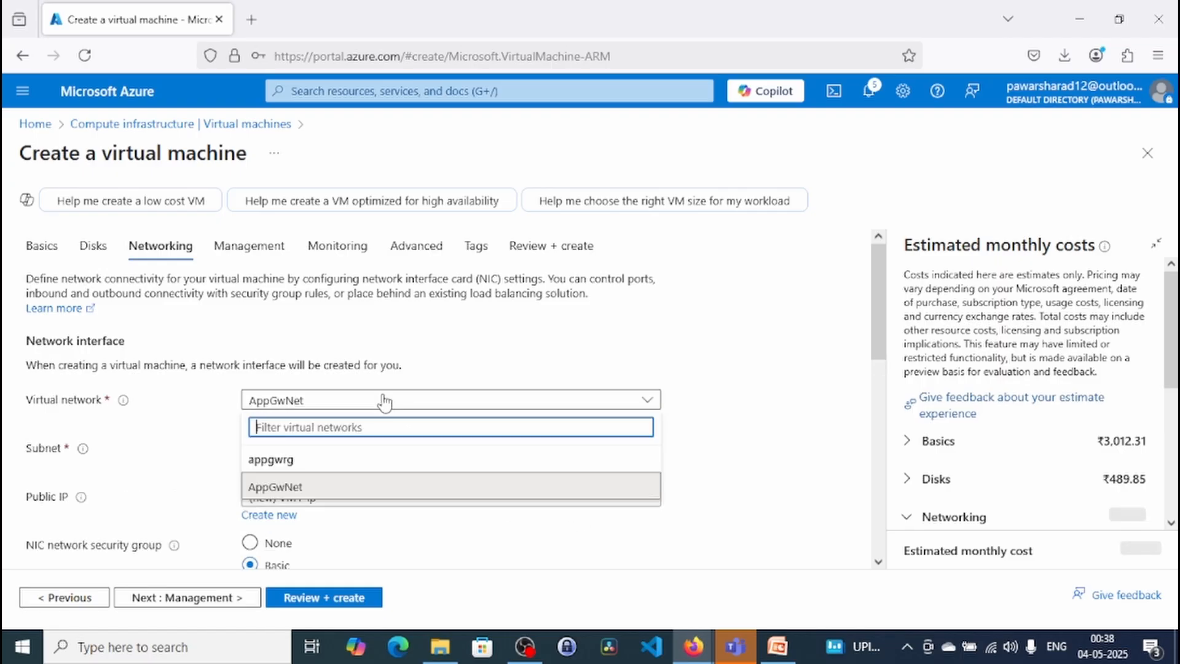
{"action": "left_click", "coordinate": [449, 482]}
{"action": "left_click", "coordinate": [443, 452]}
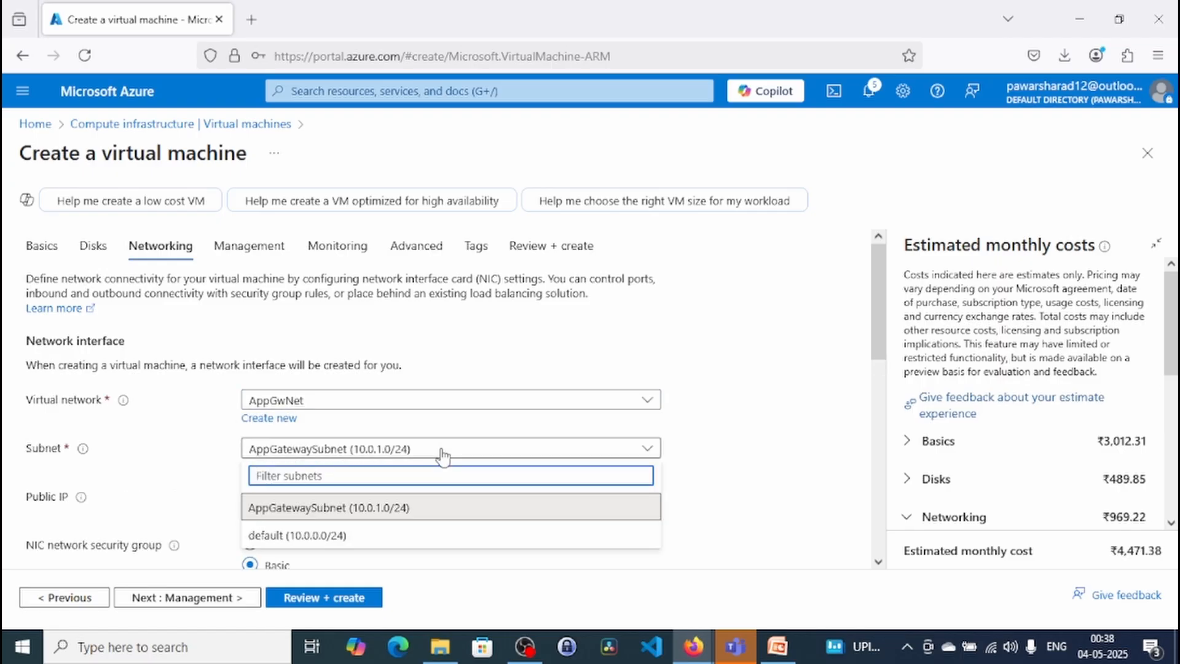
{"action": "left_click", "coordinate": [454, 536]}
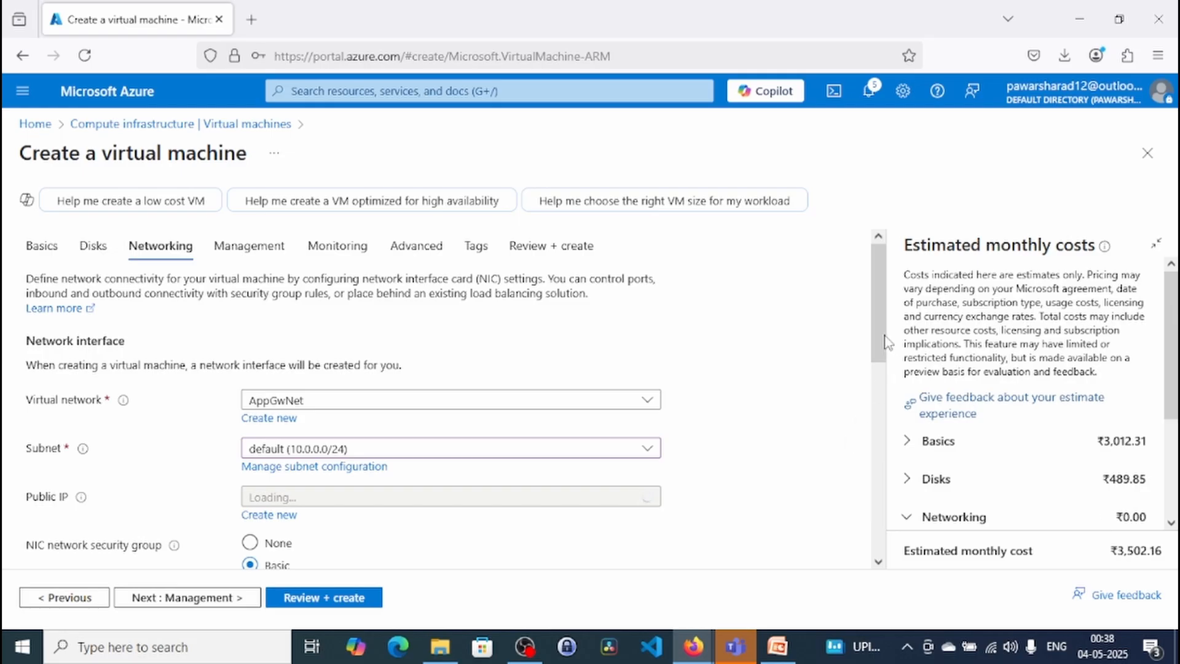
{"action": "left_click_drag", "start_coordinate": [875, 335], "coordinate": [875, 400]}
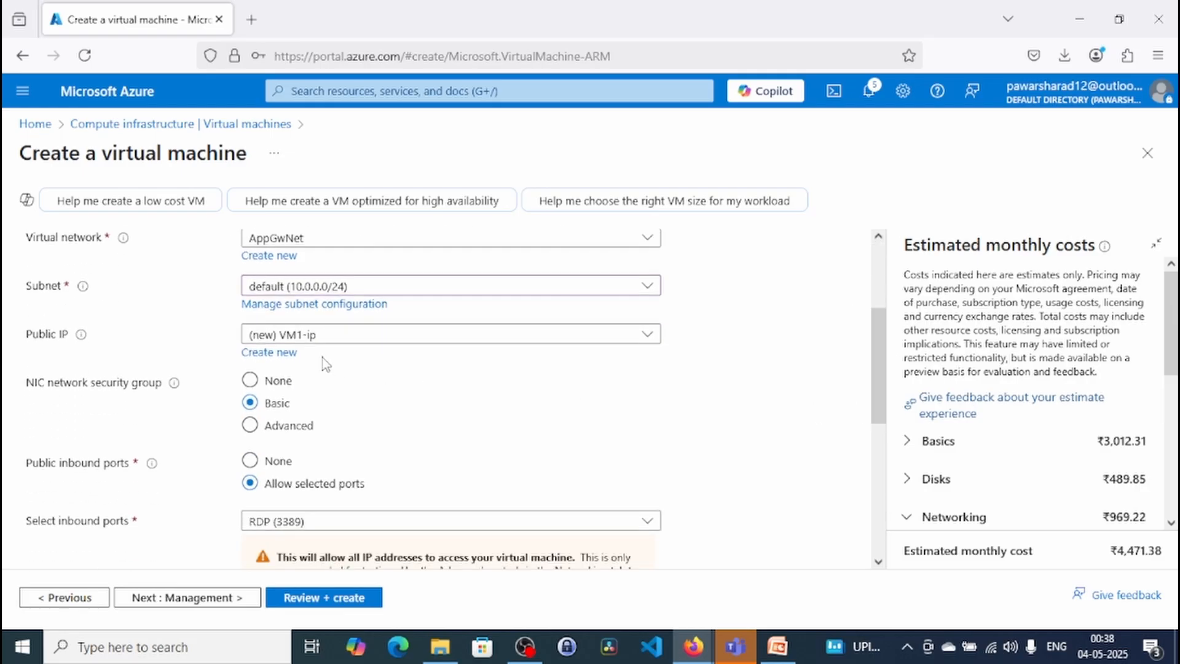
{"action": "scroll", "coordinate": [483, 460], "scroll_direction": "down", "scroll_amount": 2}
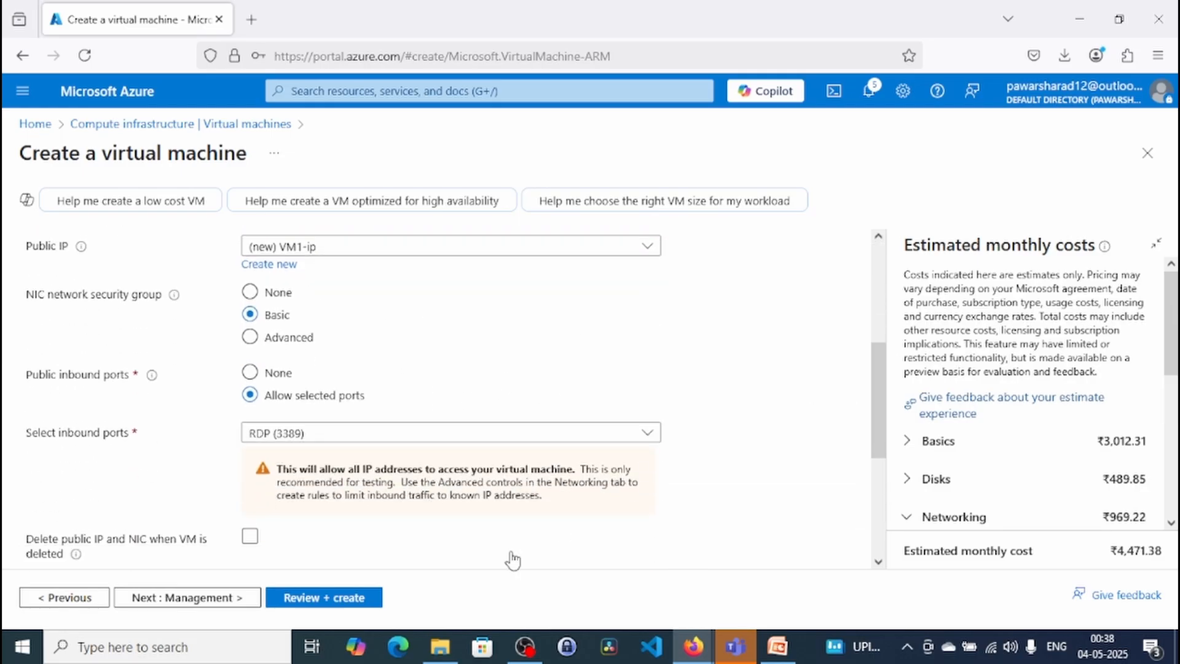
- Skip the management, monitoring, advanced and tag settings and proceed to the virtual machine's final review
{"action": "left_click", "coordinate": [202, 603]}
{"action": "left_click", "coordinate": [203, 602]}
{"action": "left_click", "coordinate": [203, 602]}
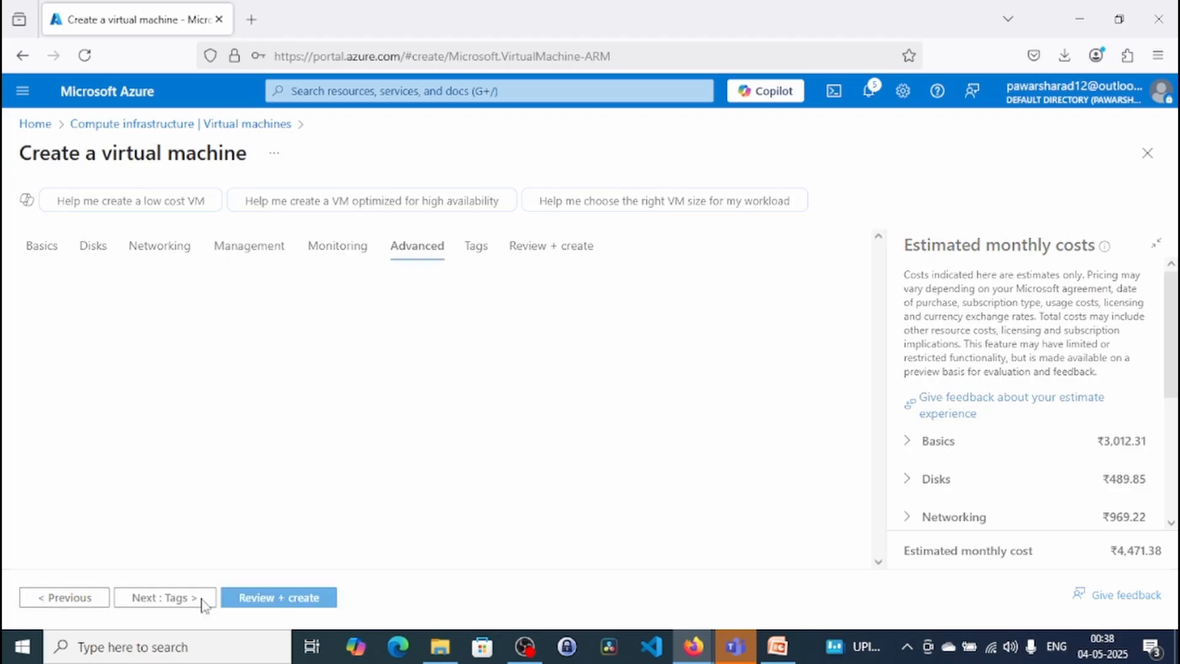
{"action": "left_click", "coordinate": [203, 603]}
{"action": "left_click", "coordinate": [203, 603]}
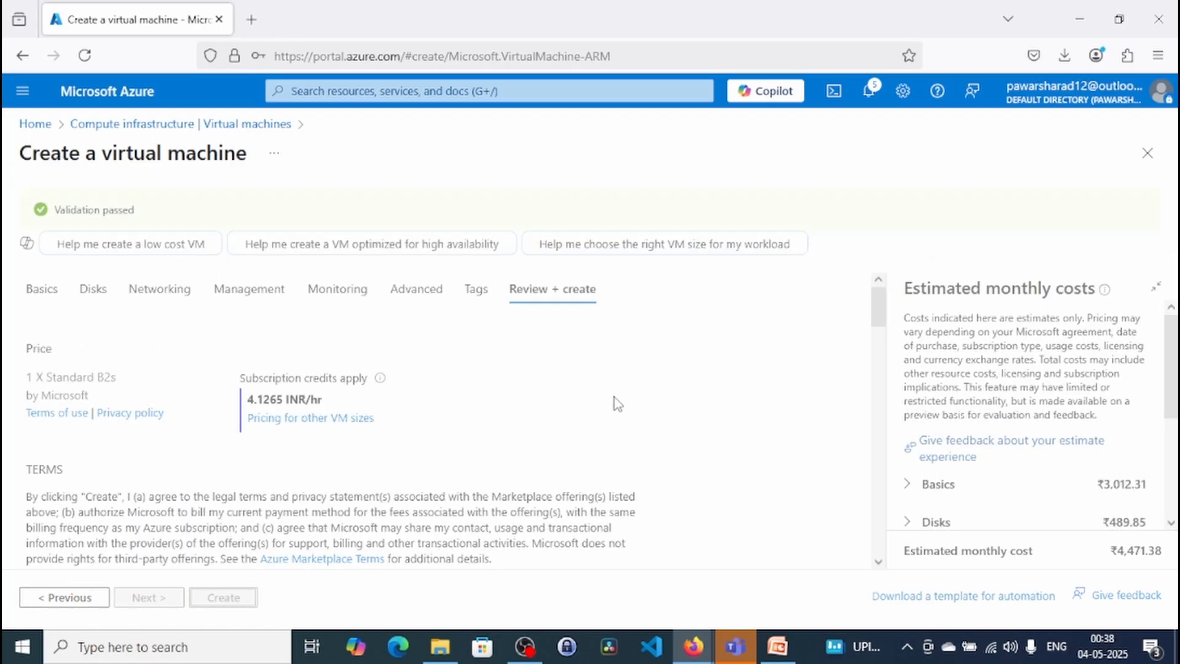
- Open the virtual machines service and start creating another Azure virtual machine
{"action": "left_click", "coordinate": [386, 91]}
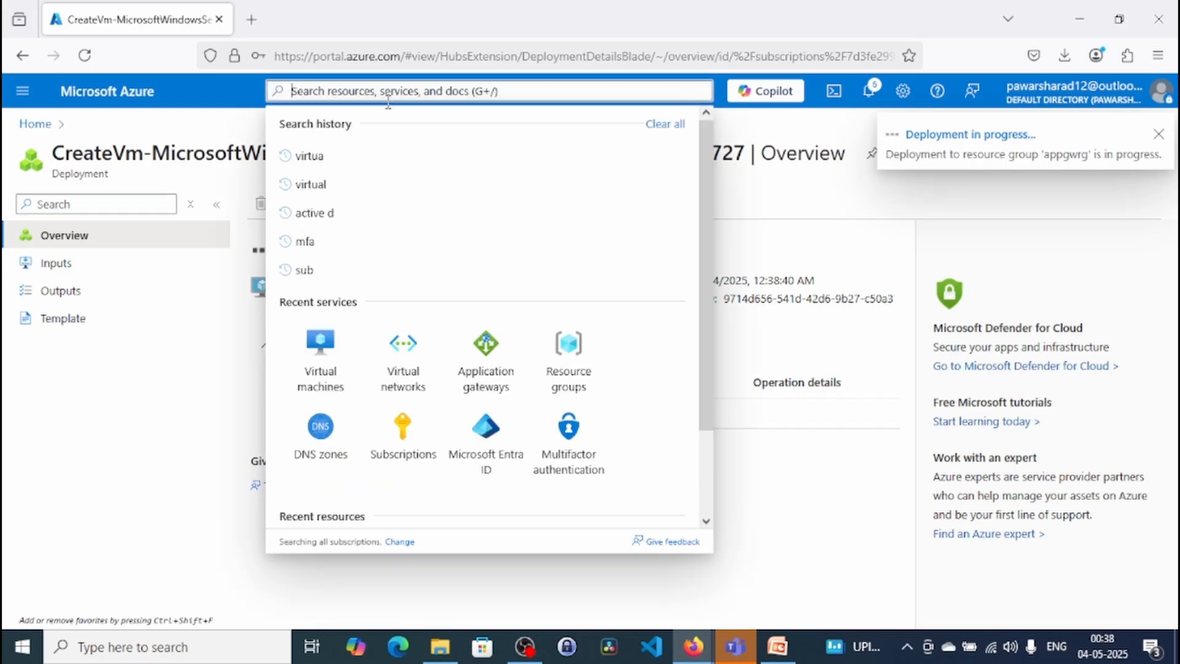
{"action": "left_click", "coordinate": [321, 344]}
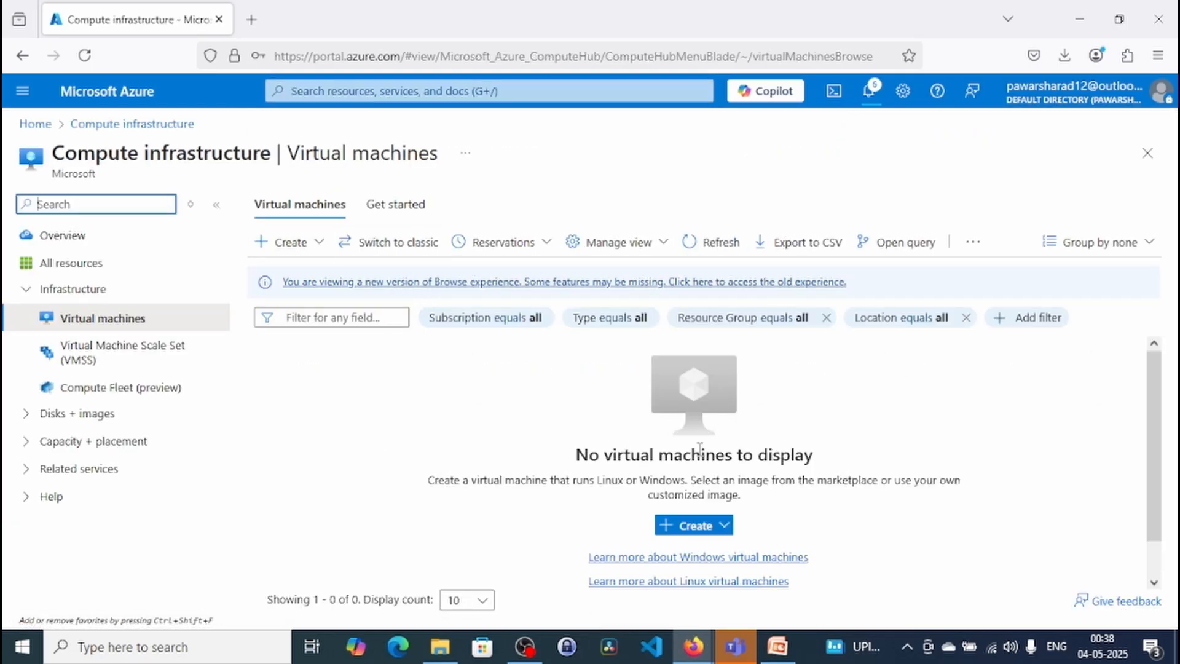
{"action": "left_click", "coordinate": [693, 533]}
{"action": "left_click", "coordinate": [728, 369]}
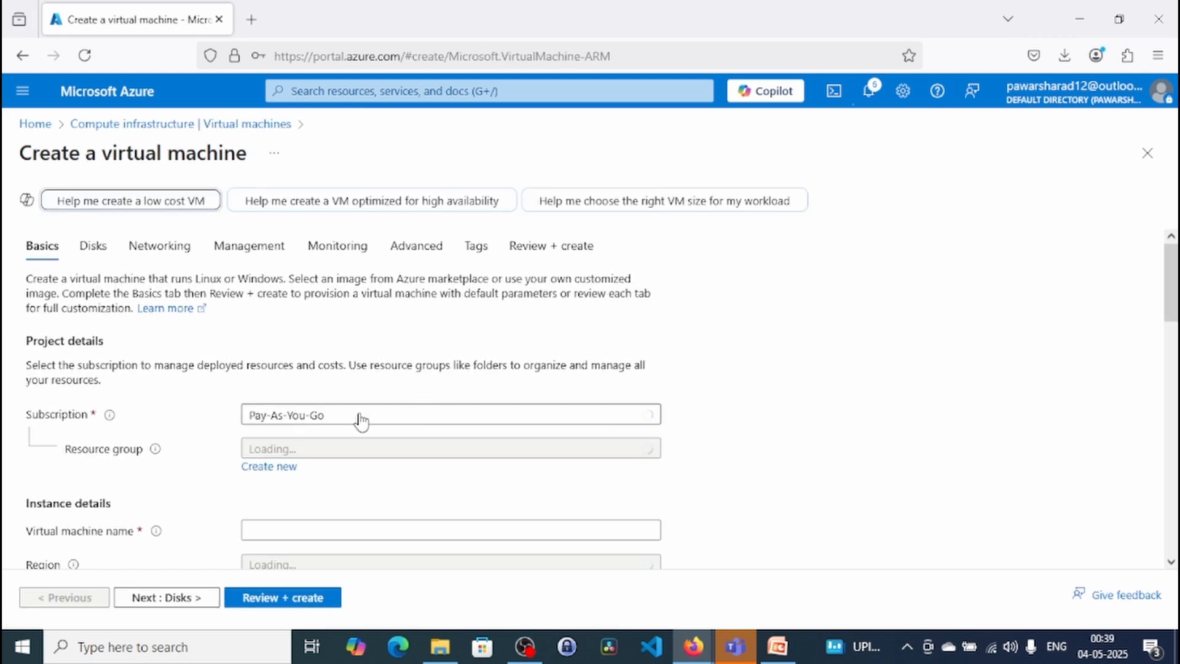
- Assign the new virtual machine to resource group appgwrg and name it VM2
{"action": "scroll", "coordinate": [395, 426], "scroll_direction": "down", "scroll_amount": 3}
{"action": "scroll", "coordinate": [391, 406], "scroll_direction": "up", "scroll_amount": 2}
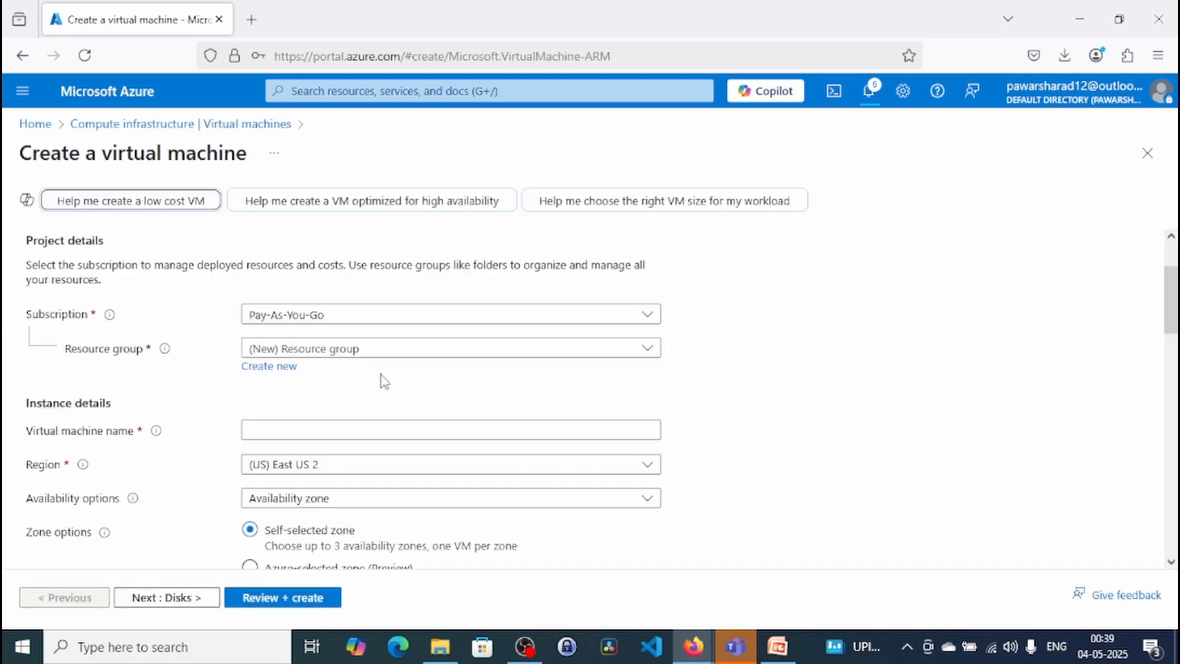
{"action": "left_click", "coordinate": [358, 367]}
{"action": "left_click", "coordinate": [309, 421]}
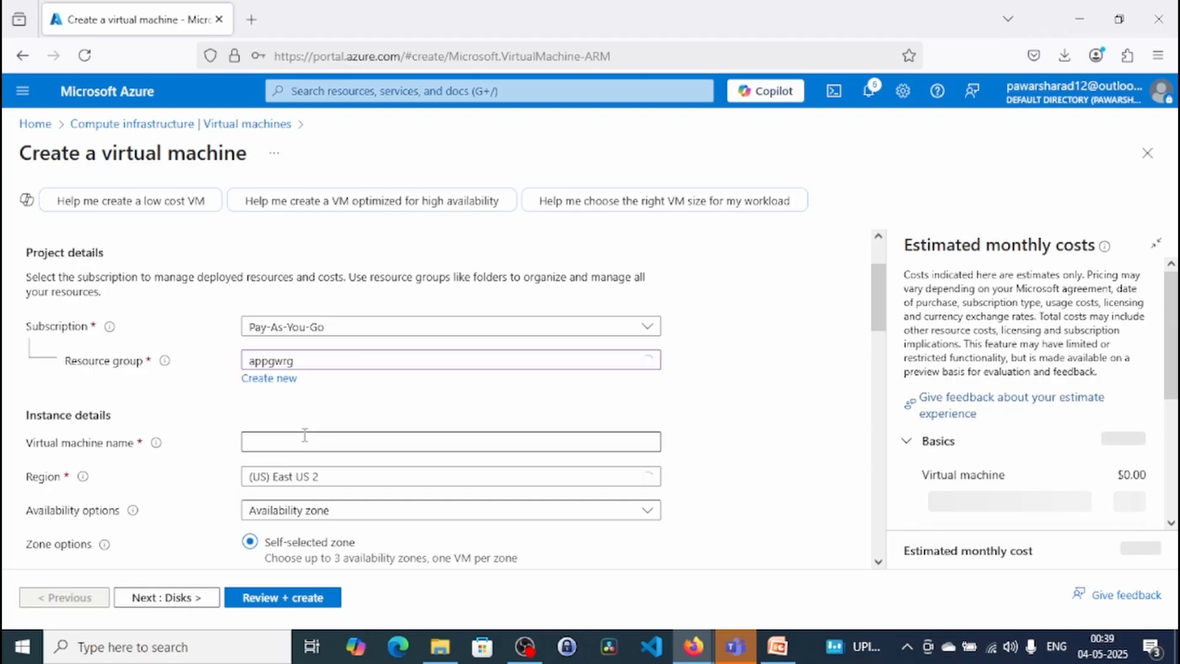
{"action": "left_click", "coordinate": [300, 443]}
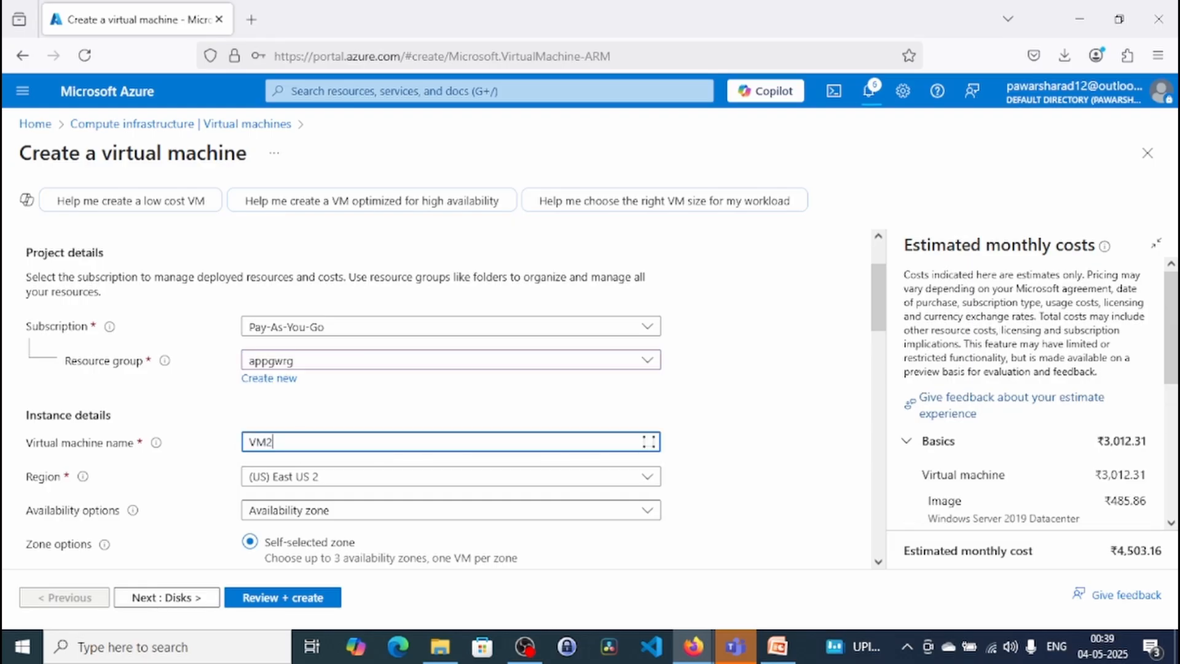
- Set VM2's availability options to No infrastructure redundancy required
{"action": "scroll", "coordinate": [395, 324], "scroll_direction": "down", "scroll_amount": 3}
{"action": "left_click", "coordinate": [395, 334]}
{"action": "left_click", "coordinate": [393, 355]}
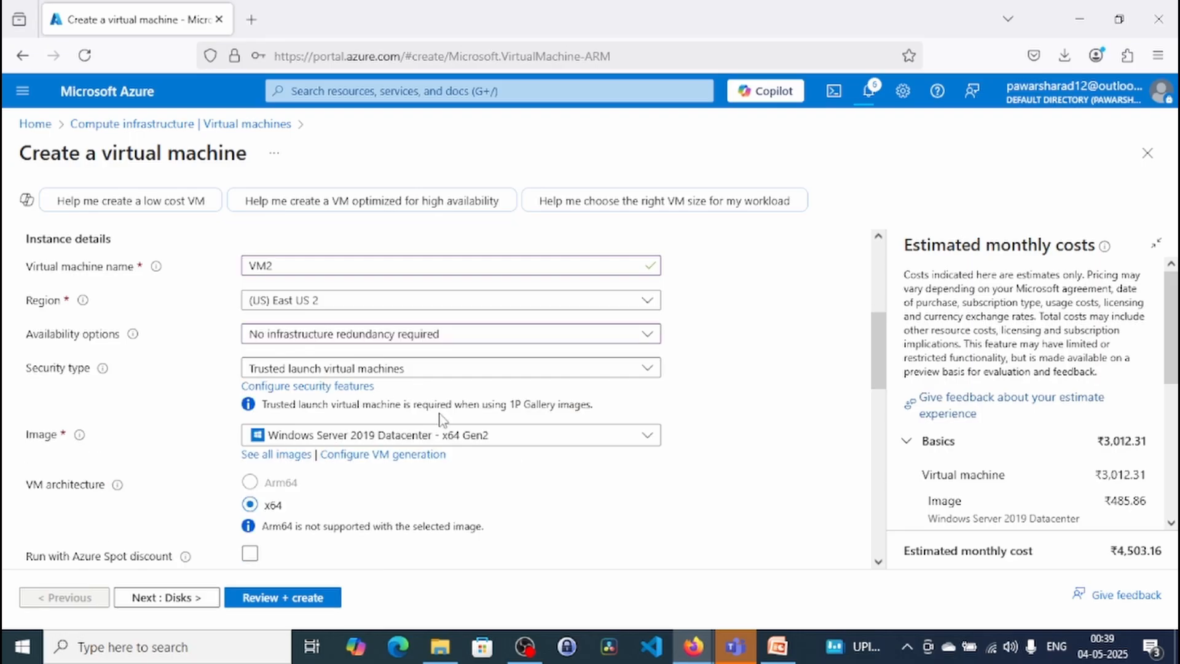
- Fill in VM2's administrator username, password and password confirmation, and continue to the disk settings
{"action": "scroll", "coordinate": [424, 437], "scroll_direction": "down", "scroll_amount": 3}
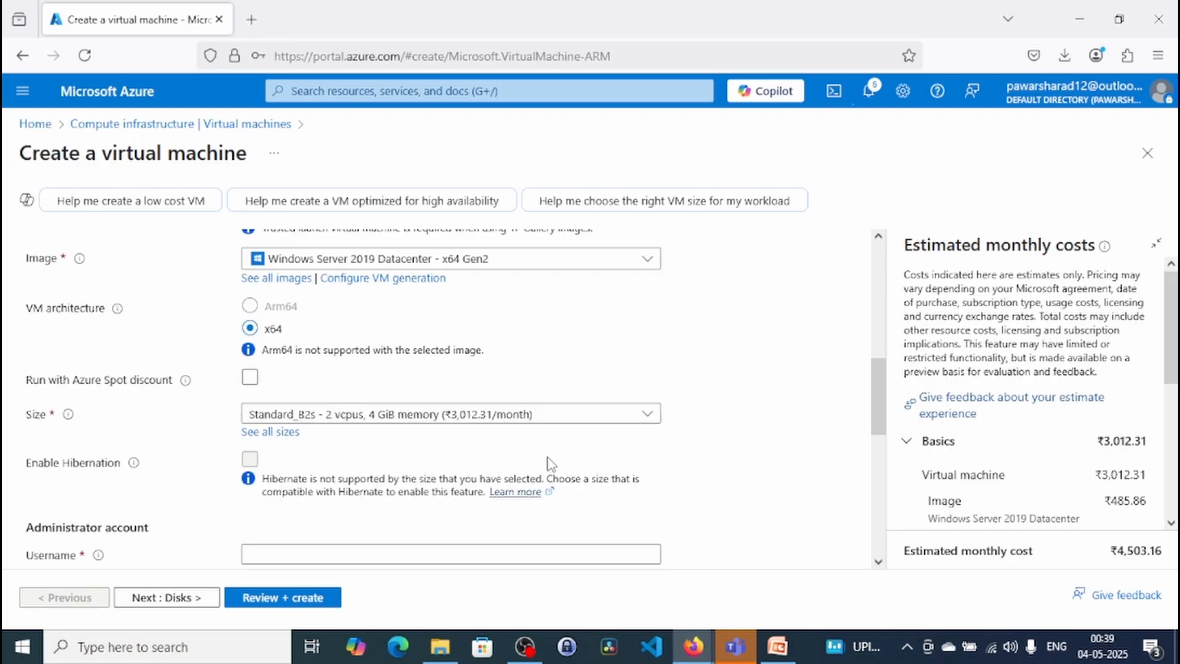
{"action": "scroll", "coordinate": [455, 524], "scroll_direction": "down", "scroll_amount": 3}
{"action": "left_click", "coordinate": [351, 384]}
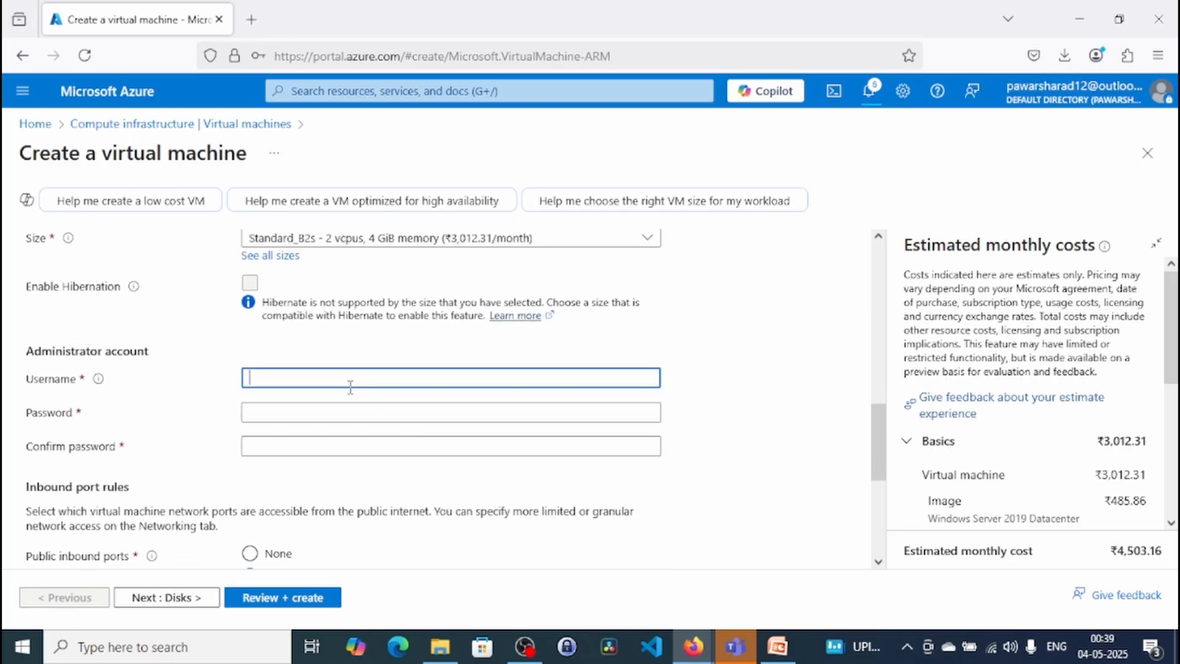
{"action": "type", "text": "azure"}
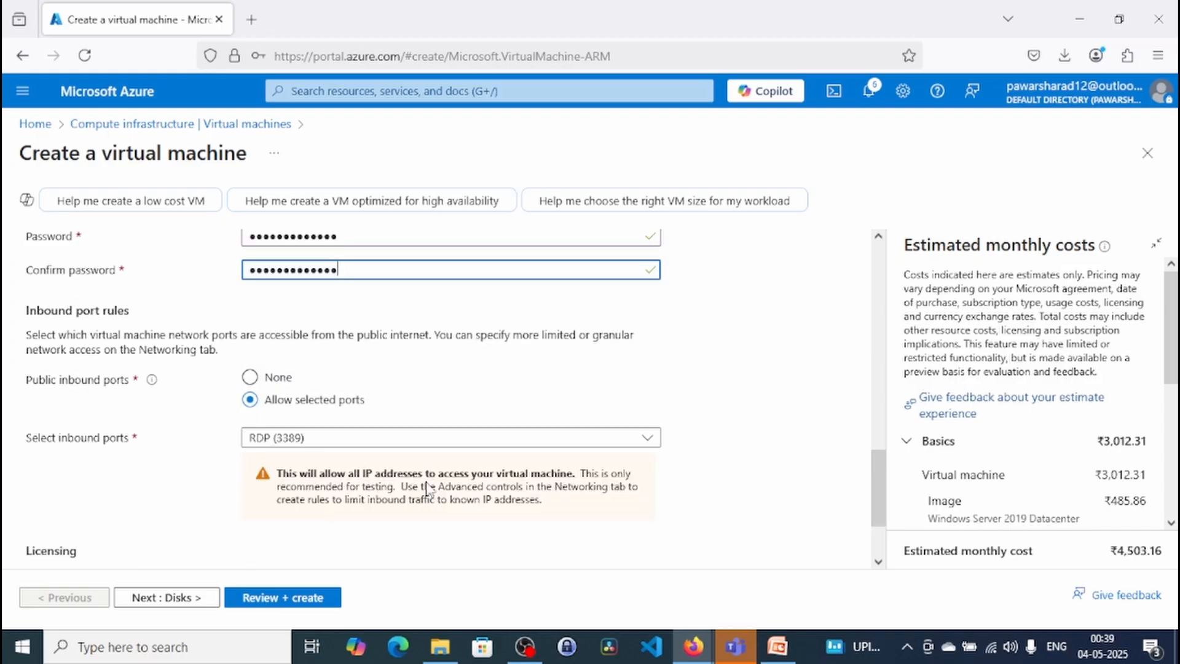
{"action": "left_click", "coordinate": [165, 598]}
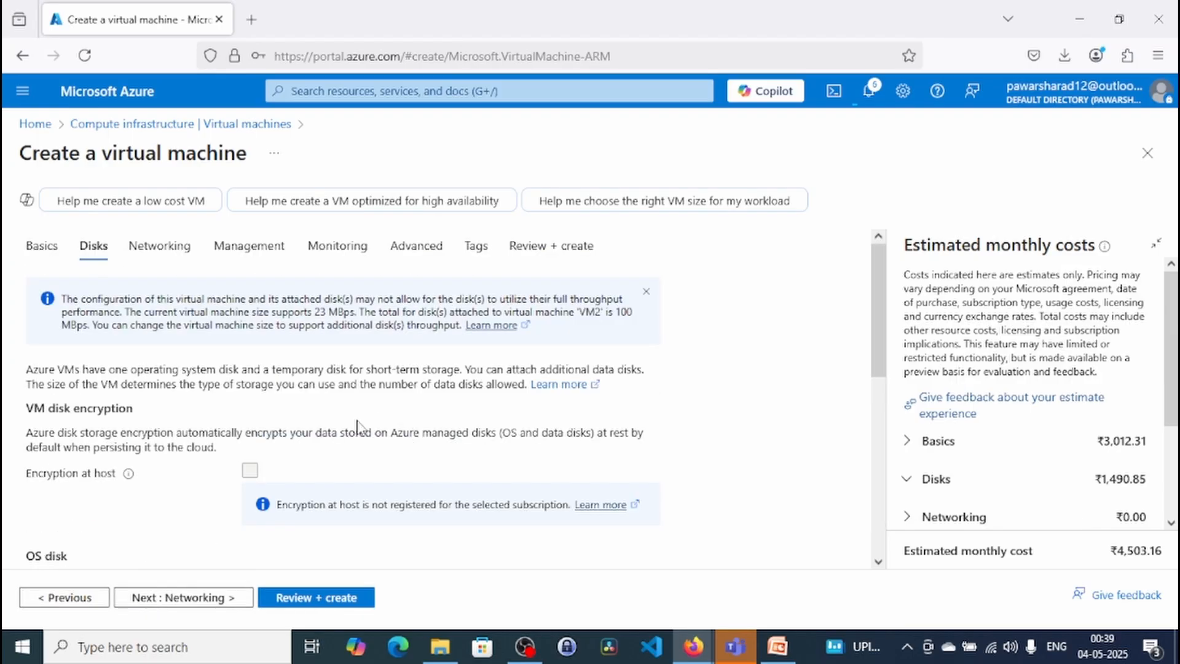
- Set VM2's OS disk type to Standard HDD with locally-redundant storage and continue to the networking settings
{"action": "scroll", "coordinate": [381, 399], "scroll_direction": "down", "scroll_amount": 2}
{"action": "left_click", "coordinate": [336, 451]}
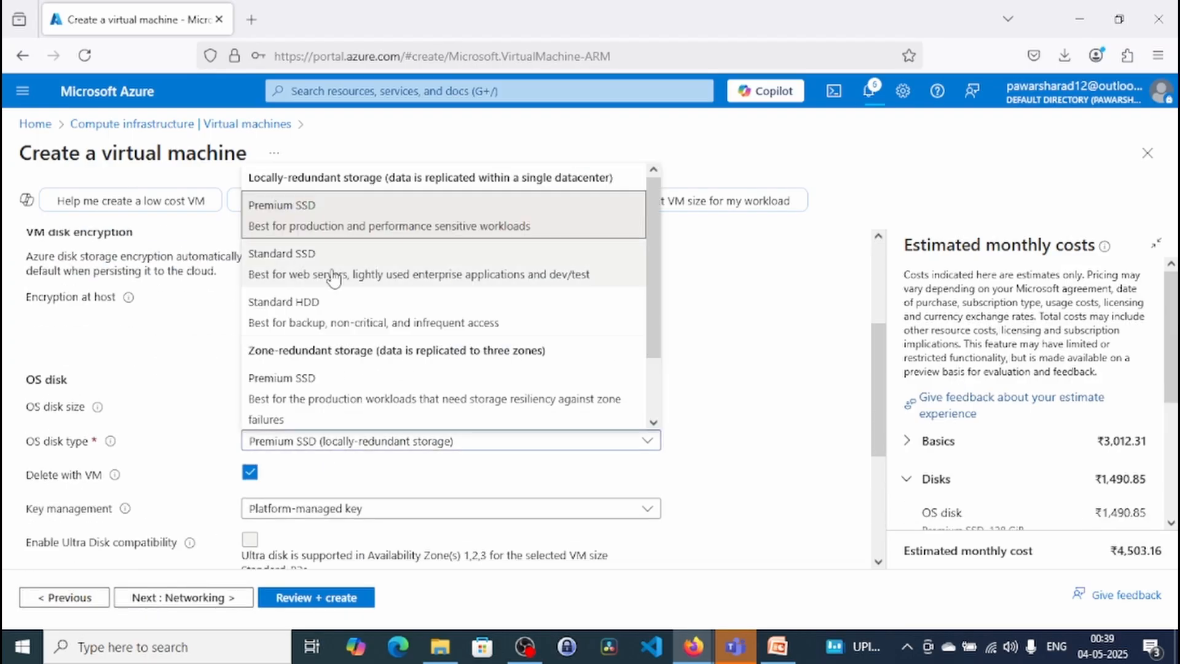
{"action": "left_click", "coordinate": [339, 301]}
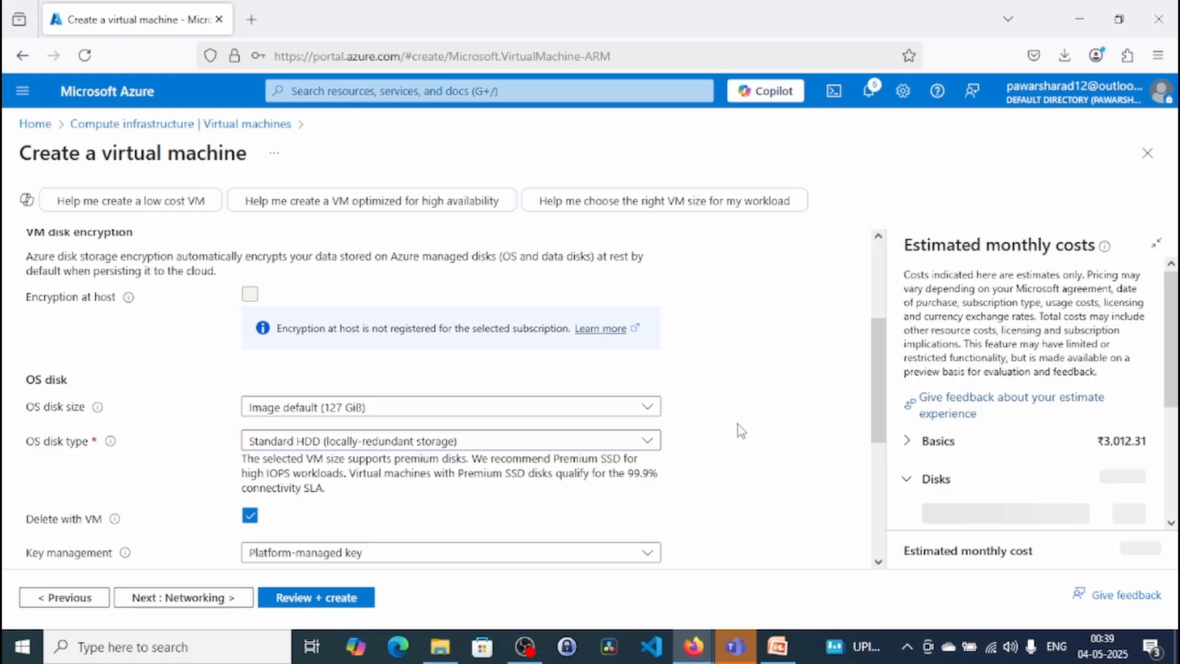
{"action": "scroll", "coordinate": [738, 424], "scroll_direction": "down", "scroll_amount": 4}
{"action": "left_click", "coordinate": [184, 597]}
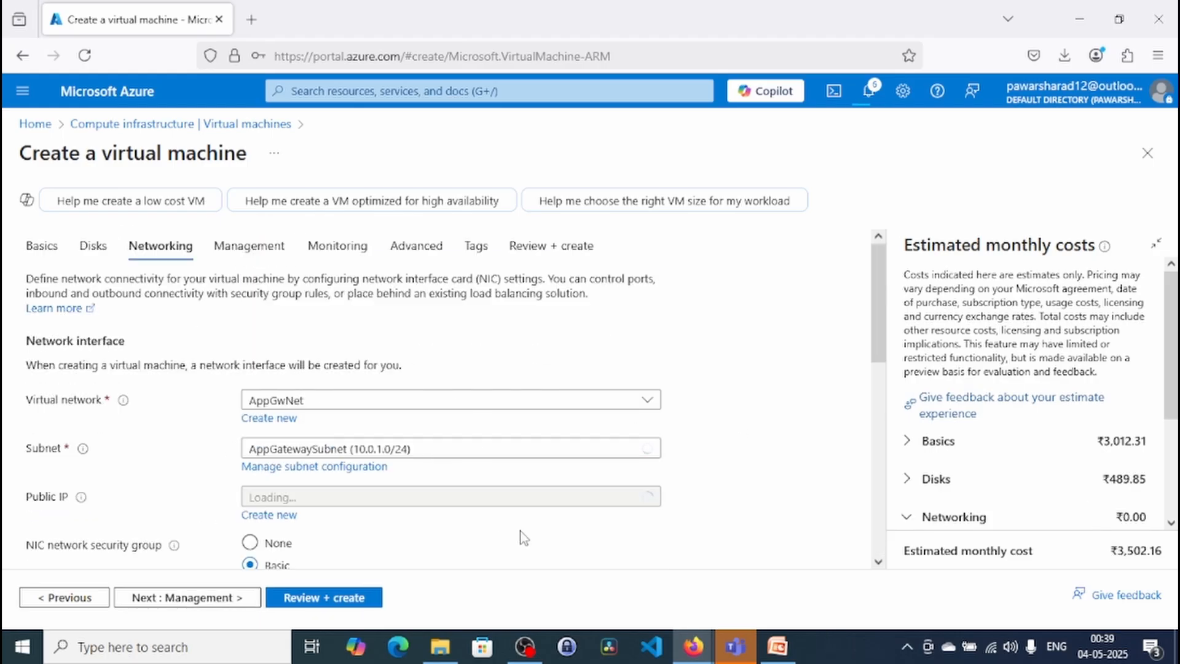
- Proceed past VM2's networking and management settings to the final review and create the virtual machine
{"action": "scroll", "coordinate": [522, 540], "scroll_direction": "down", "scroll_amount": 2}
{"action": "left_click", "coordinate": [200, 600]}
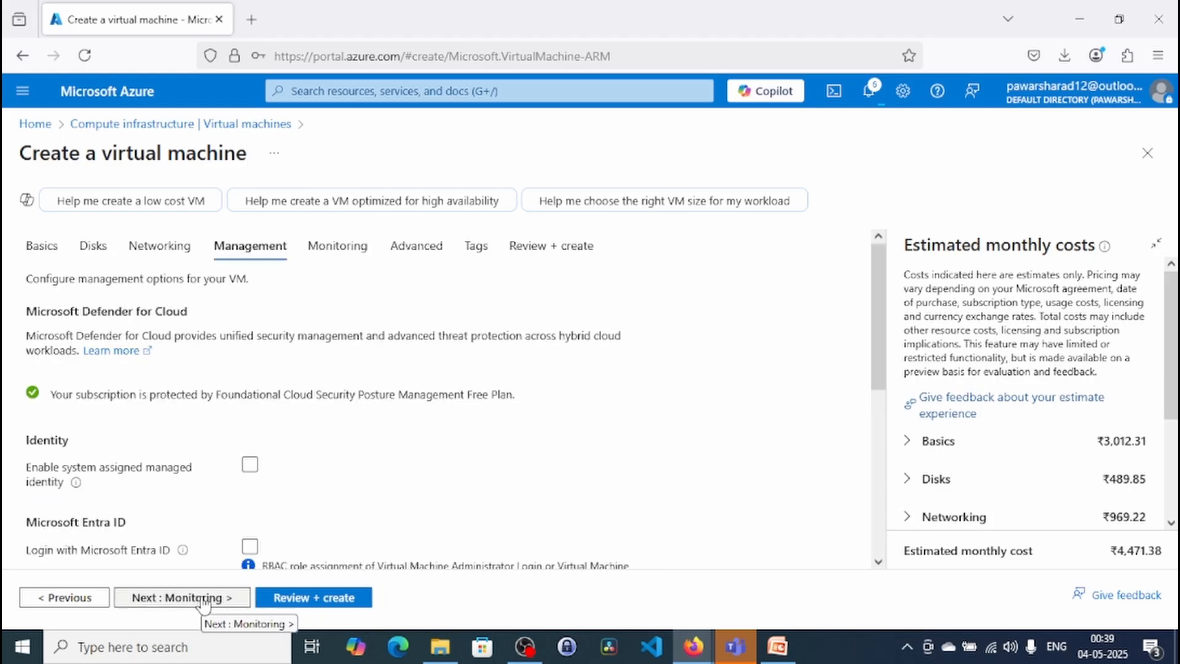
{"action": "left_click", "coordinate": [314, 598]}
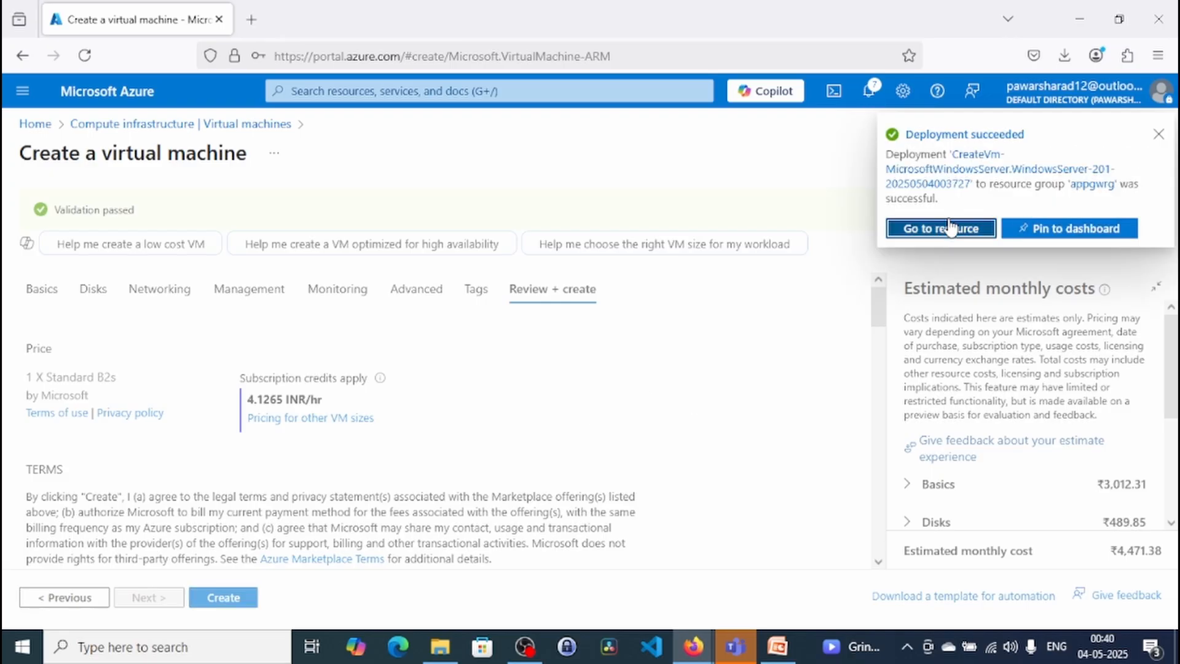
- Open the VM1 resource from its deployment notification and close the notifications
{"action": "left_click", "coordinate": [956, 226]}
{"action": "left_click", "coordinate": [700, 382]}
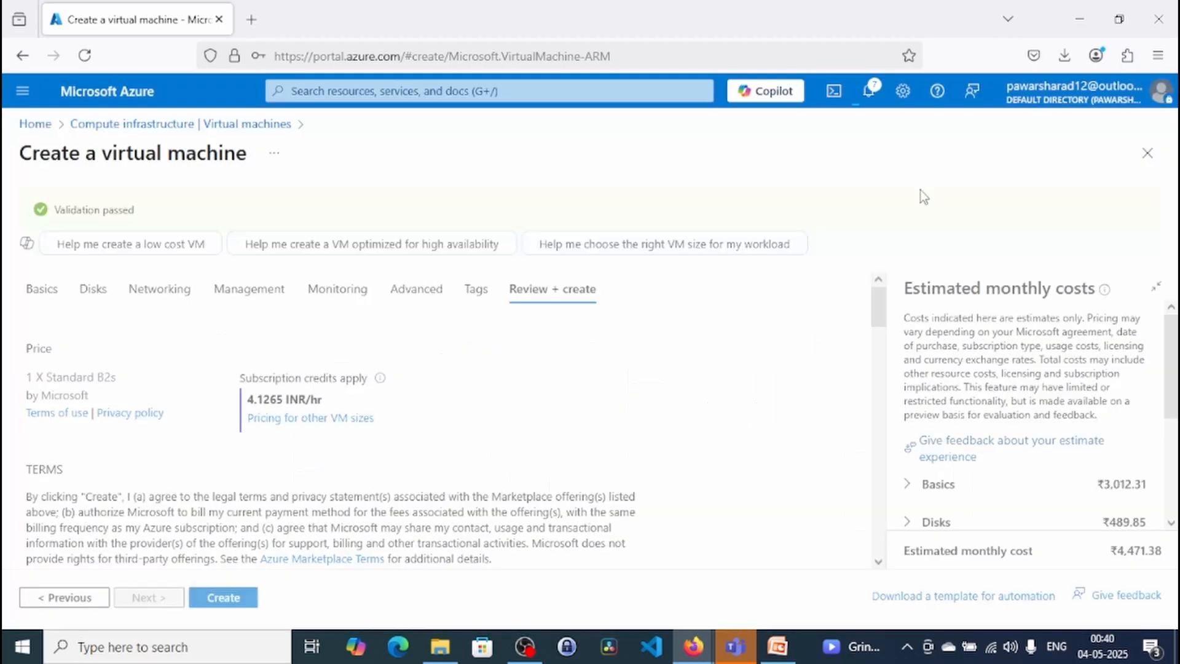
{"action": "left_click", "coordinate": [867, 103]}
{"action": "left_click", "coordinate": [903, 307]}
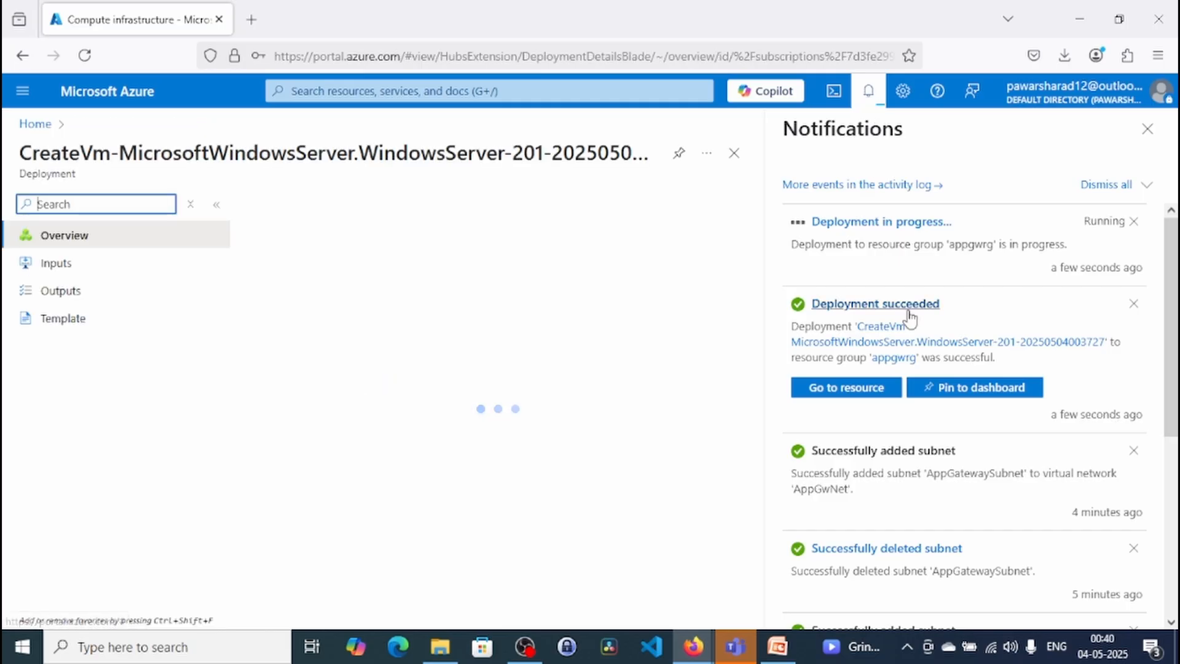
{"action": "left_click", "coordinate": [843, 391]}
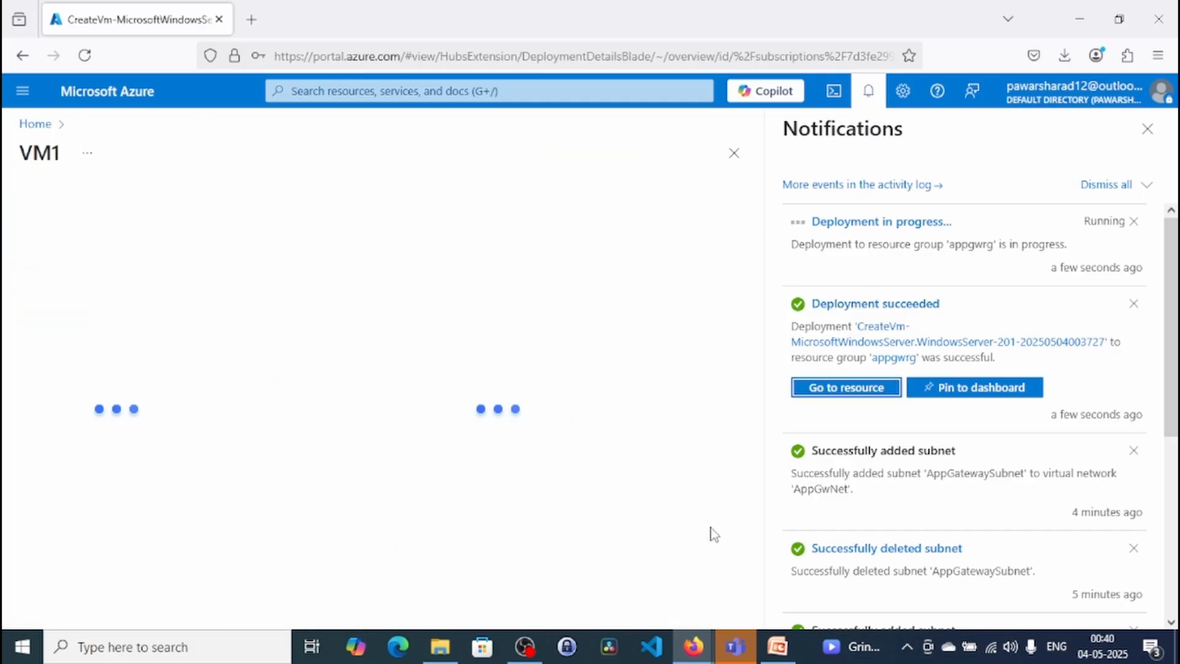
{"action": "left_click", "coordinate": [1147, 128]}
- Return to the virtual machines list and open the overview of VM1 from there
{"action": "left_click", "coordinate": [428, 94]}
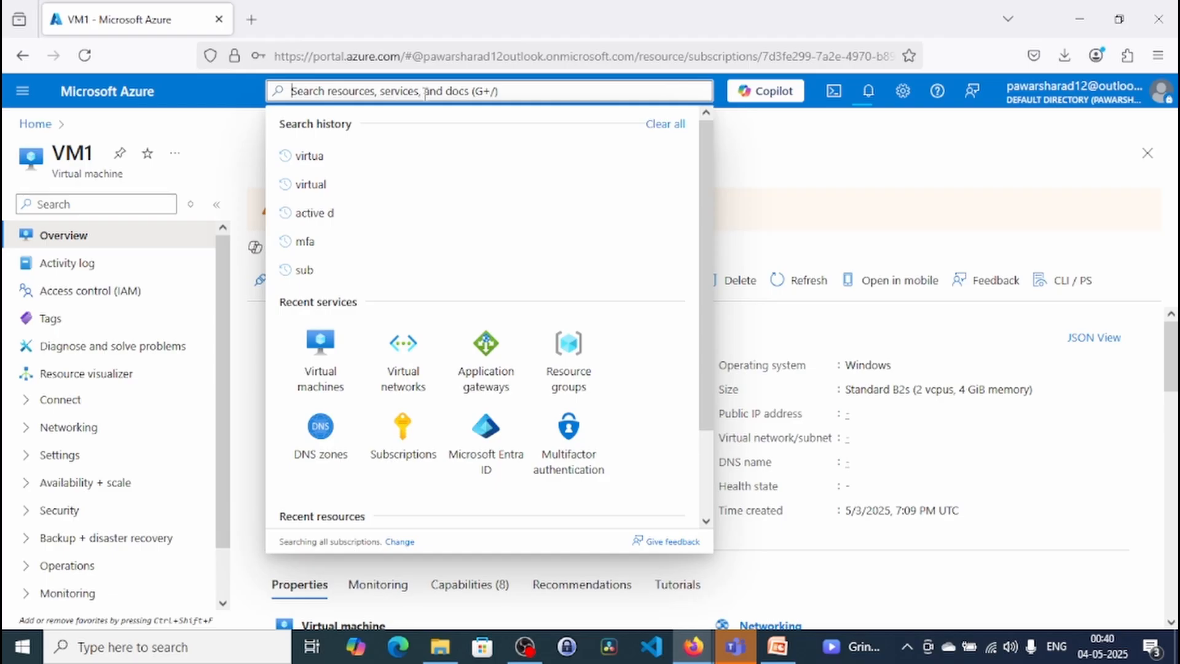
{"action": "left_click", "coordinate": [323, 369]}
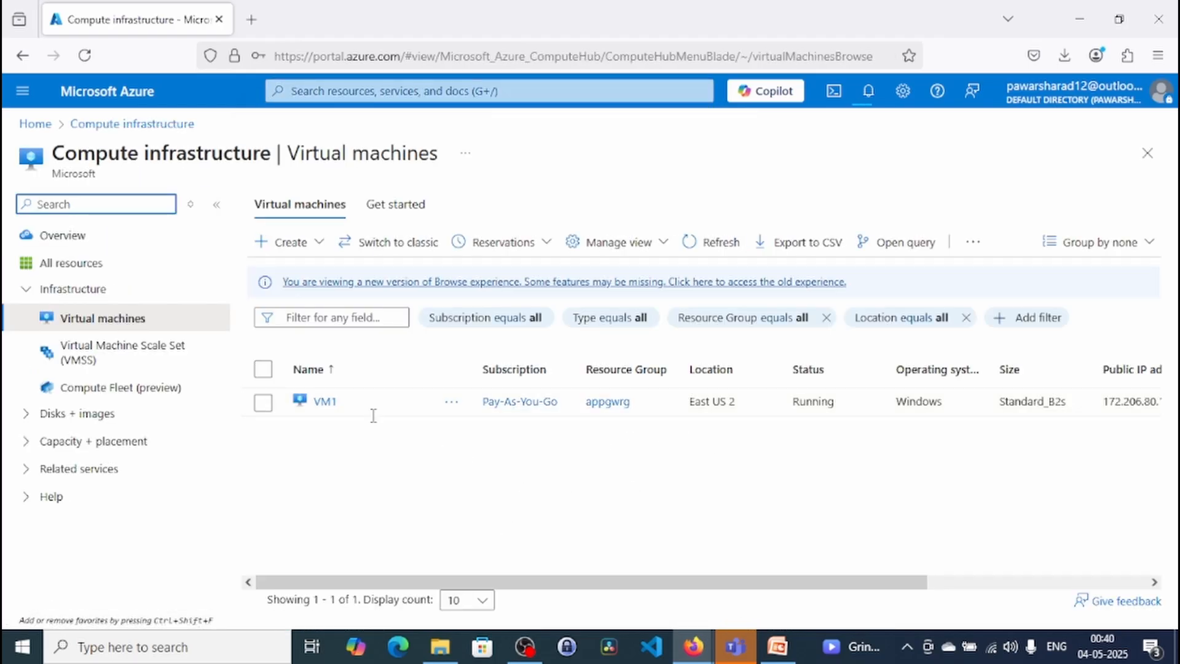
{"action": "left_click", "coordinate": [323, 403]}
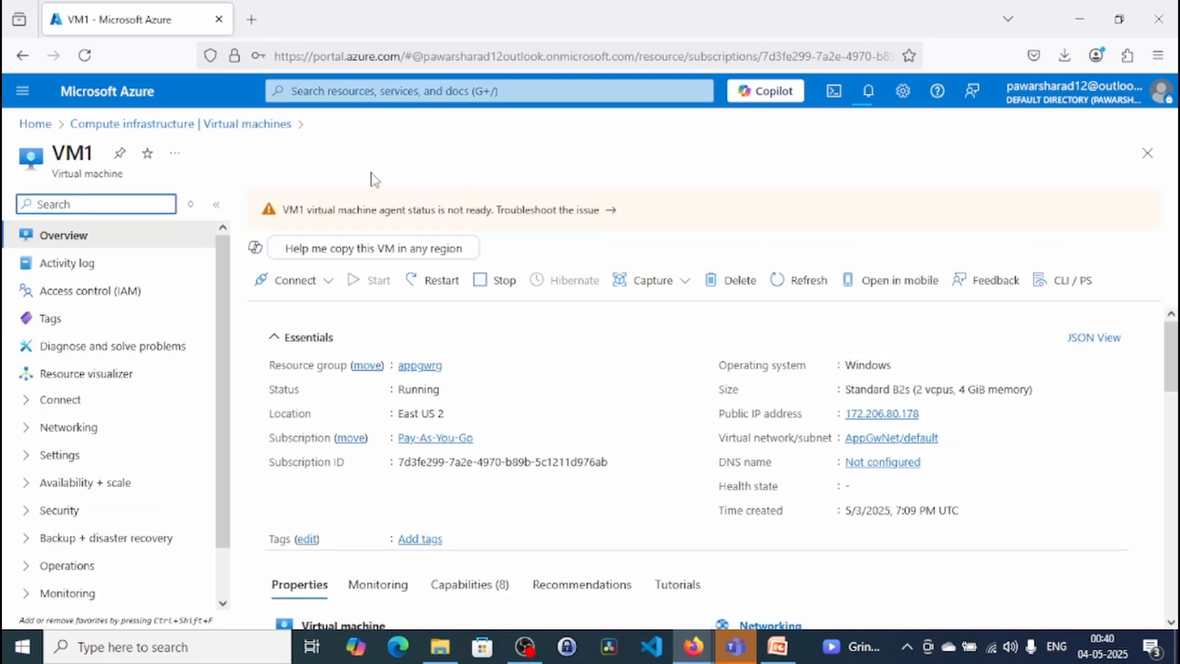
{"action": "left_click", "coordinate": [248, 124]}
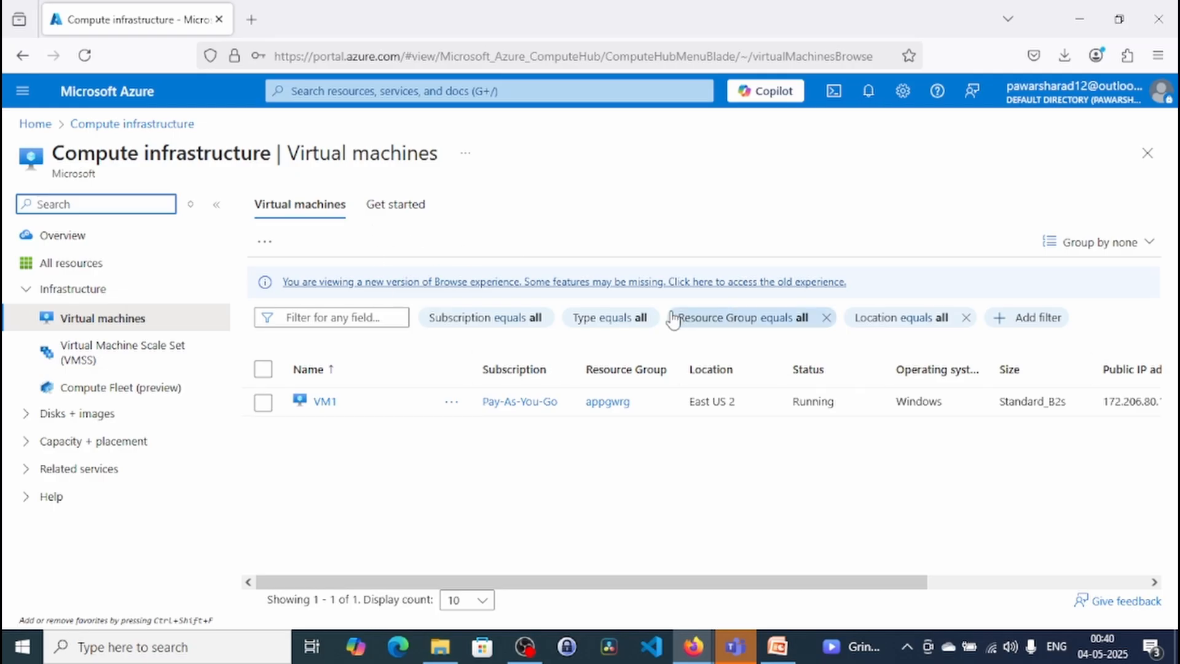
{"action": "left_click", "coordinate": [323, 401]}
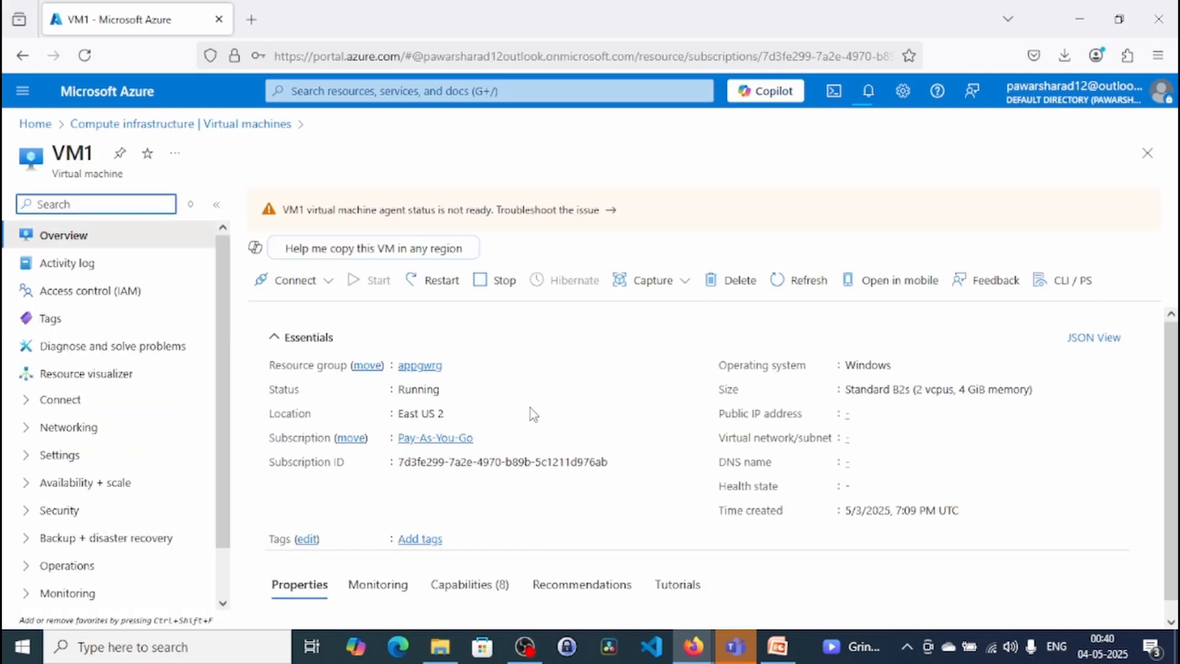
- Review VM1's properties and copy its public IP address from the overview
{"action": "scroll", "coordinate": [600, 405], "scroll_direction": "down", "scroll_amount": 3}
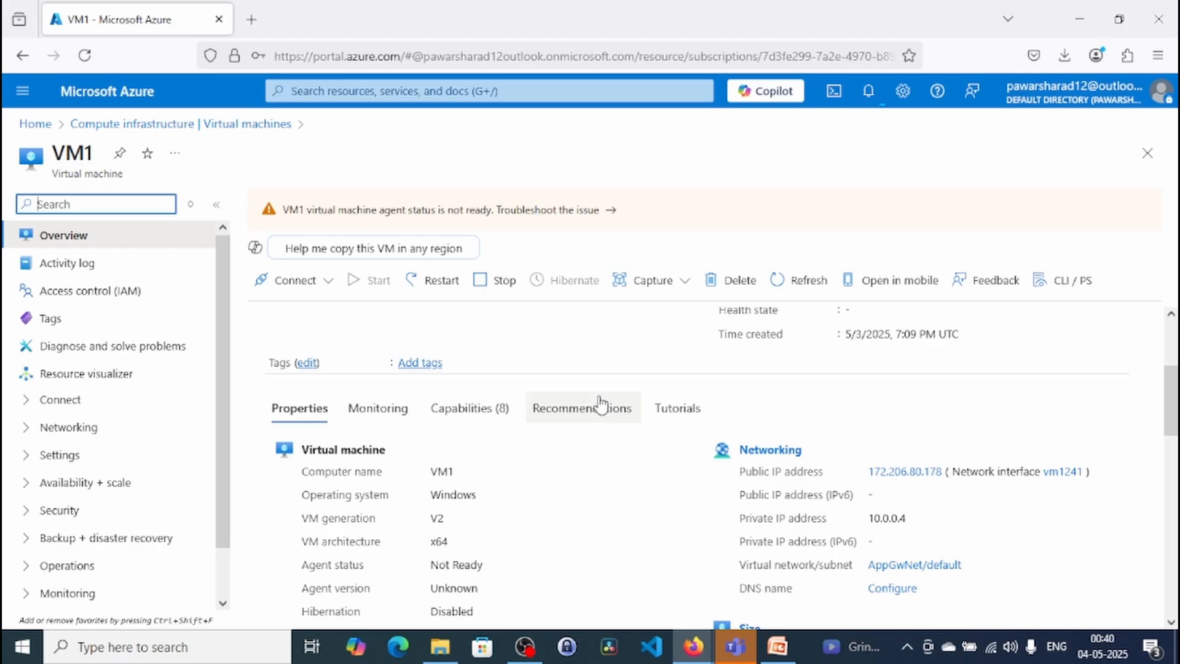
{"action": "scroll", "coordinate": [600, 405], "scroll_direction": "up", "scroll_amount": 3}
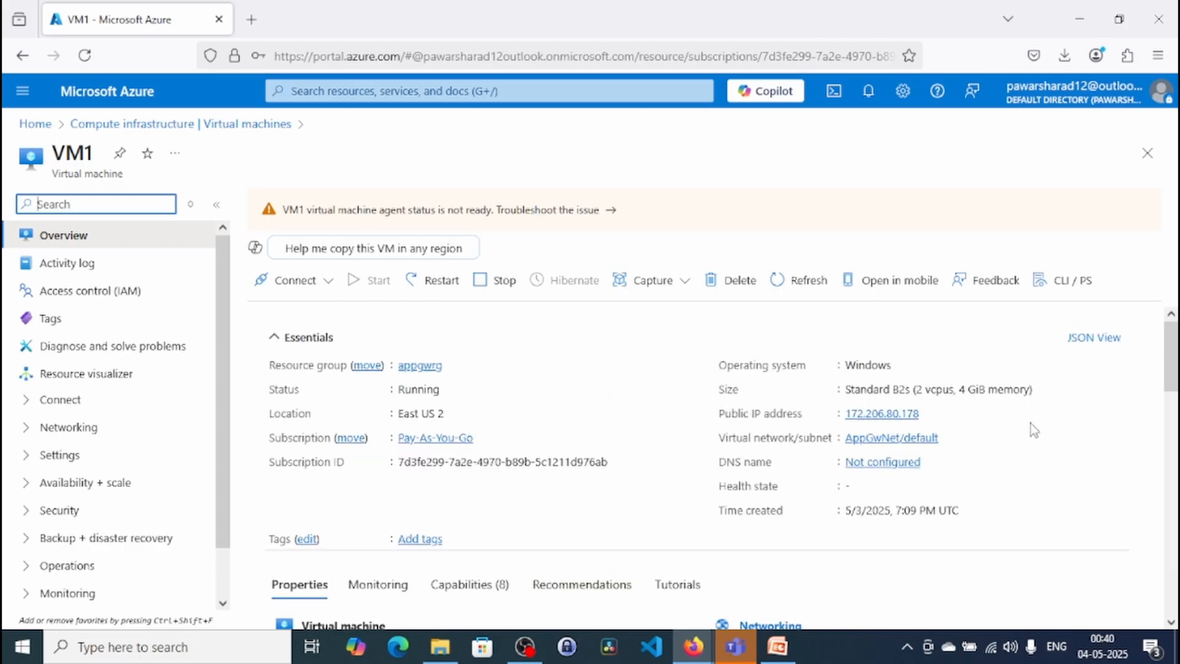
{"action": "left_click", "coordinate": [930, 413]}
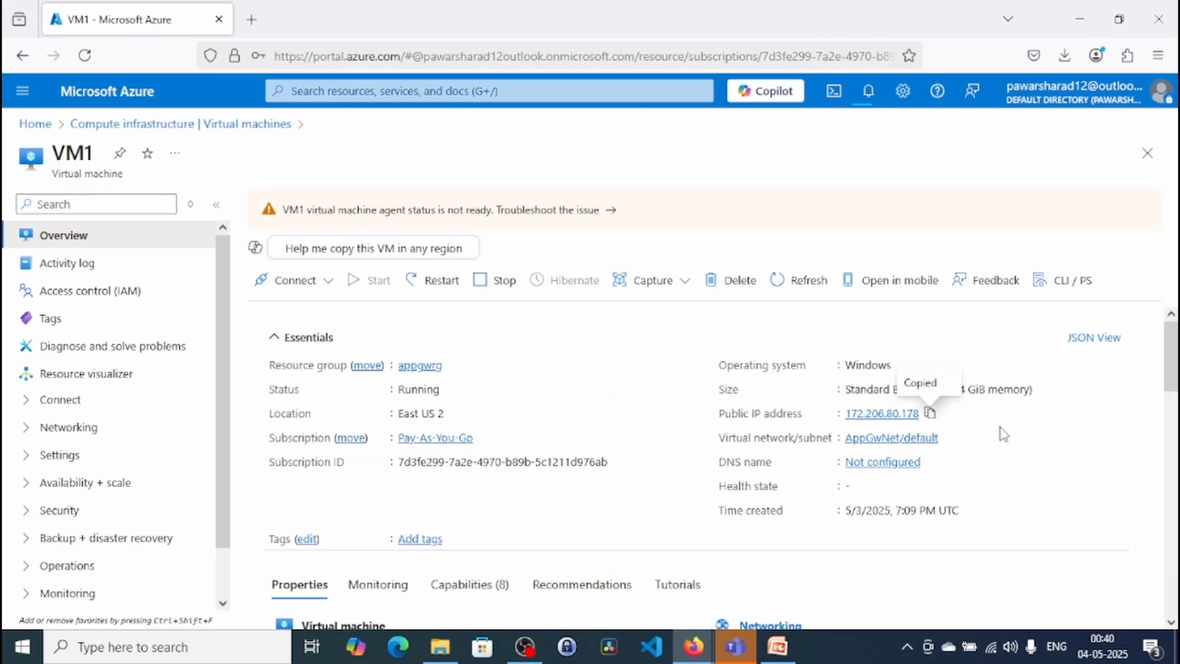
- Launch Remote Desktop Connection with mstsc and connect to VM1 at its copied public IP address, 172.206.80.178
{"action": "key", "text": "super+r"}
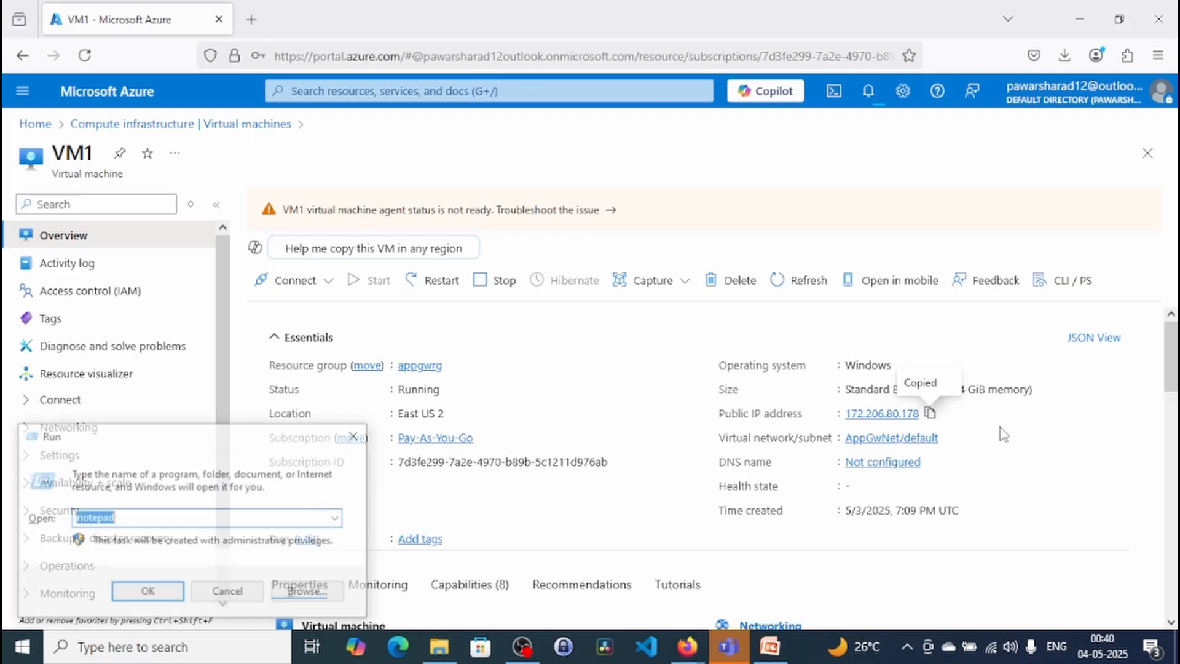
{"action": "type", "text": "m"}
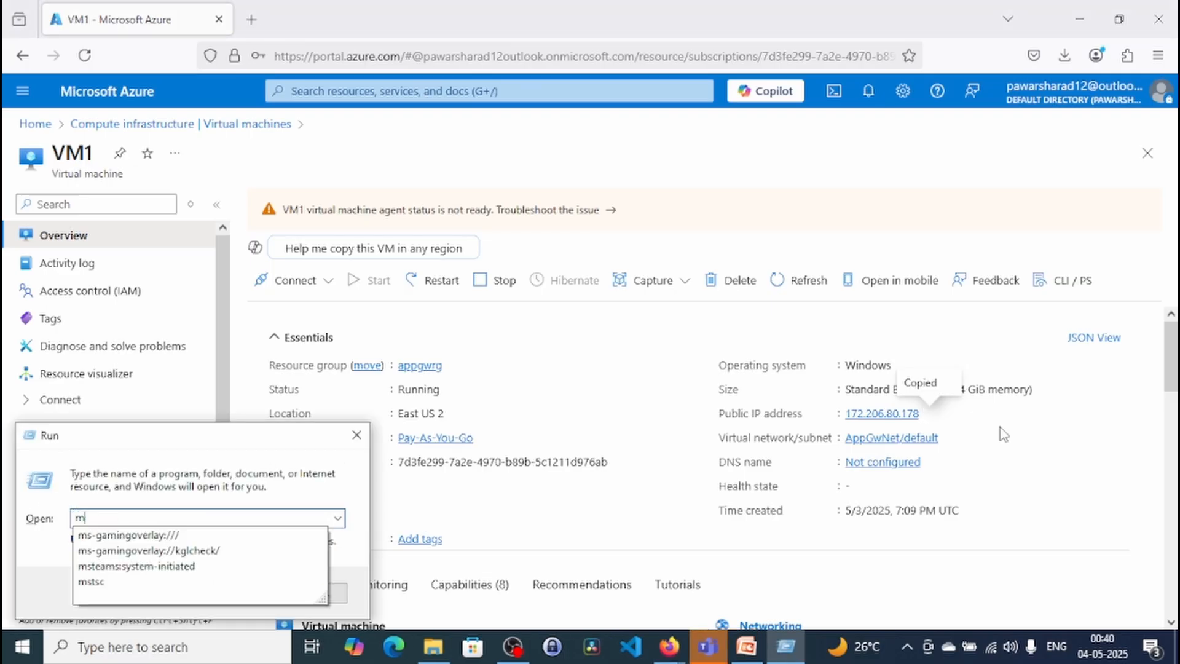
{"action": "type", "text": "stsc"}
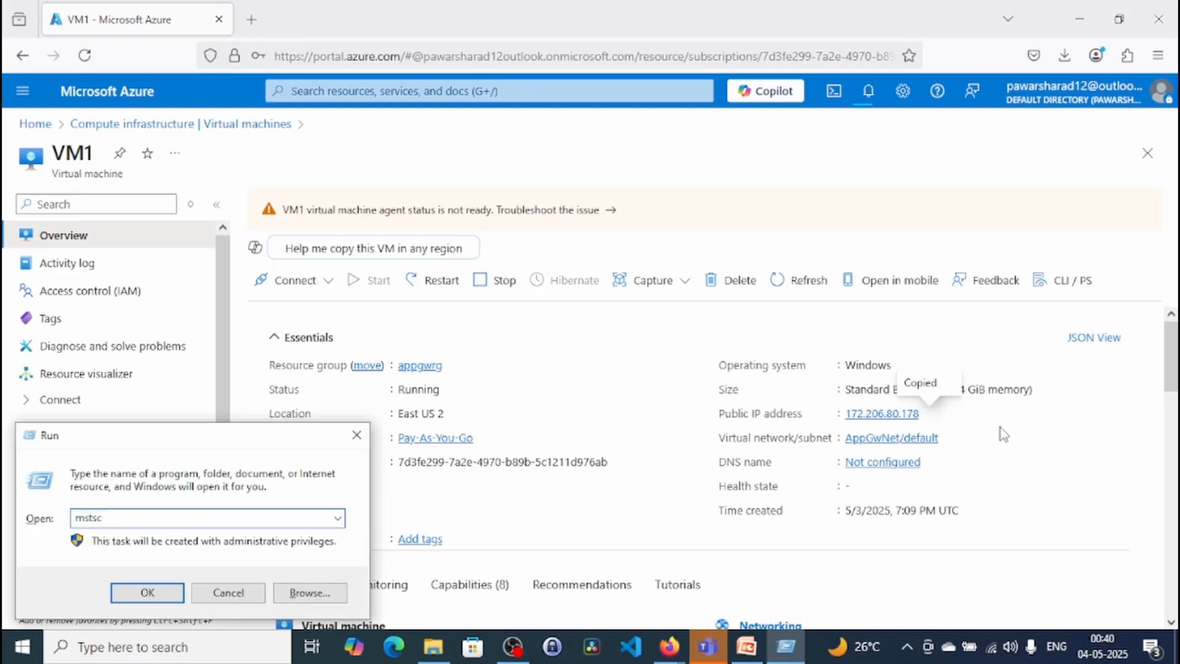
{"action": "key", "text": "Return"}
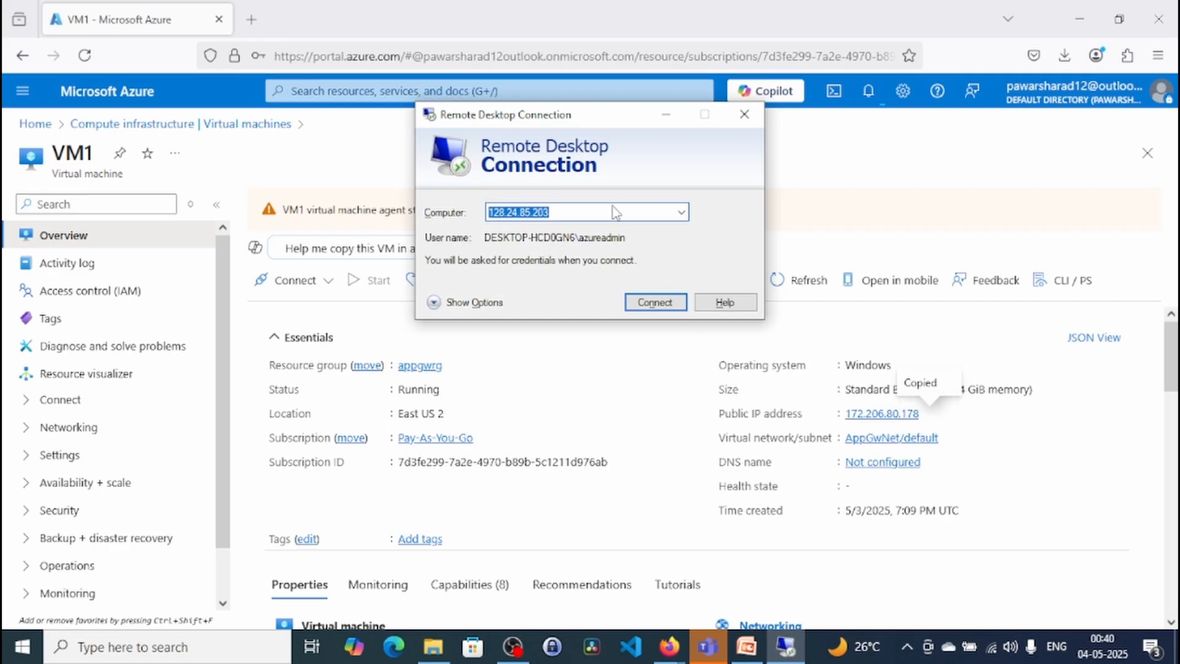
{"action": "key", "text": "ctrl+v"}
{"action": "left_click", "coordinate": [636, 301]}
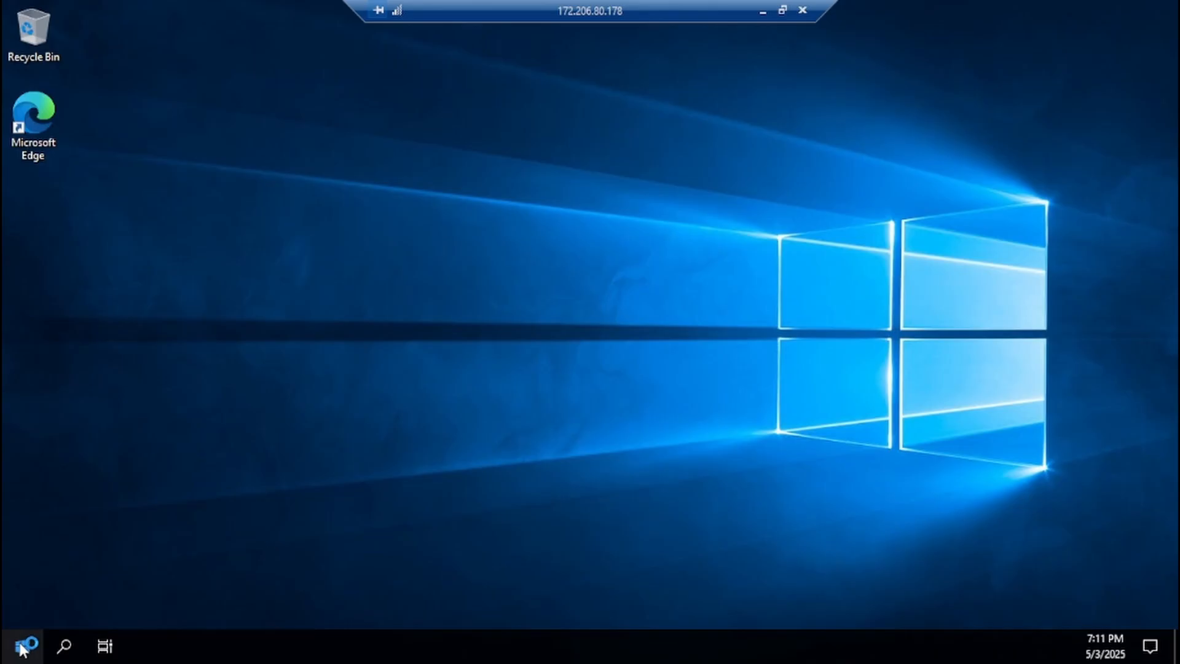
- Launch Windows PowerShell ISE as administrator on VM1 with its script pane shown, and close Server Manager
{"action": "left_click", "coordinate": [21, 647]}
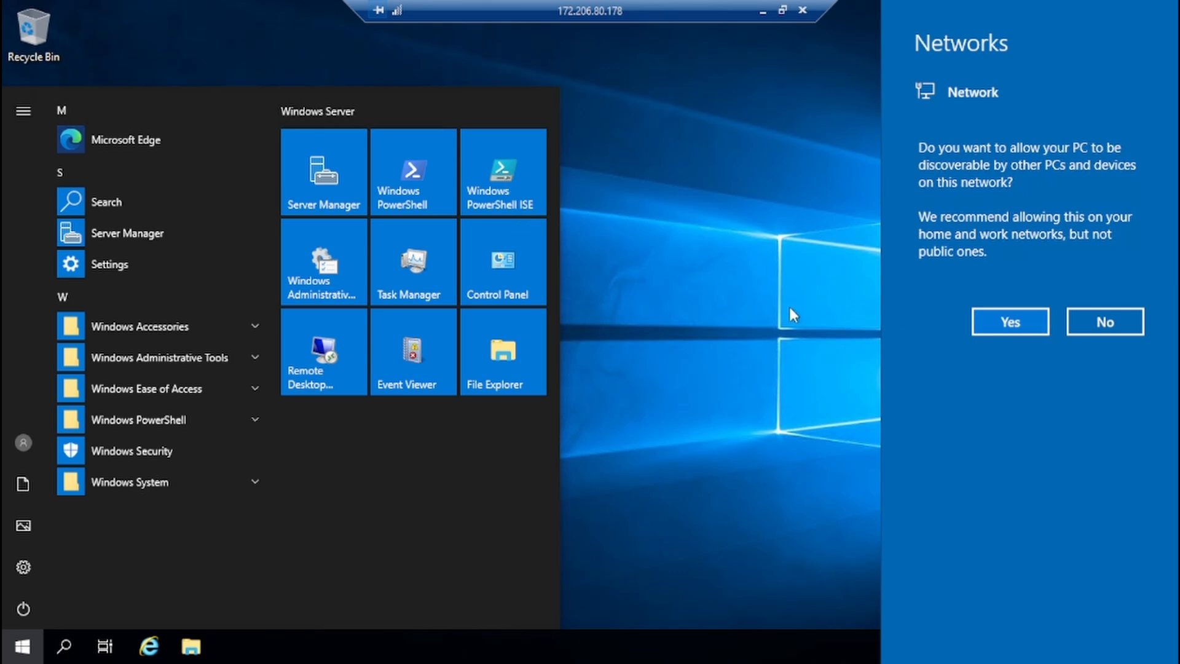
{"action": "right_click", "coordinate": [504, 177]}
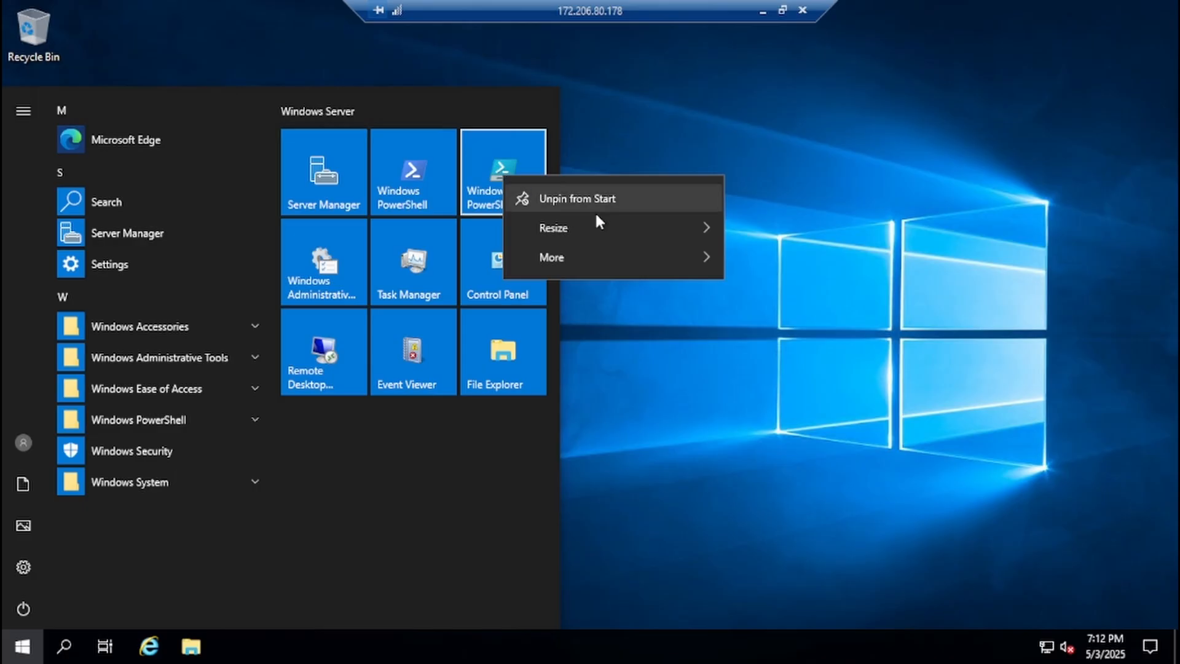
{"action": "mouse_move", "coordinate": [686, 263]}
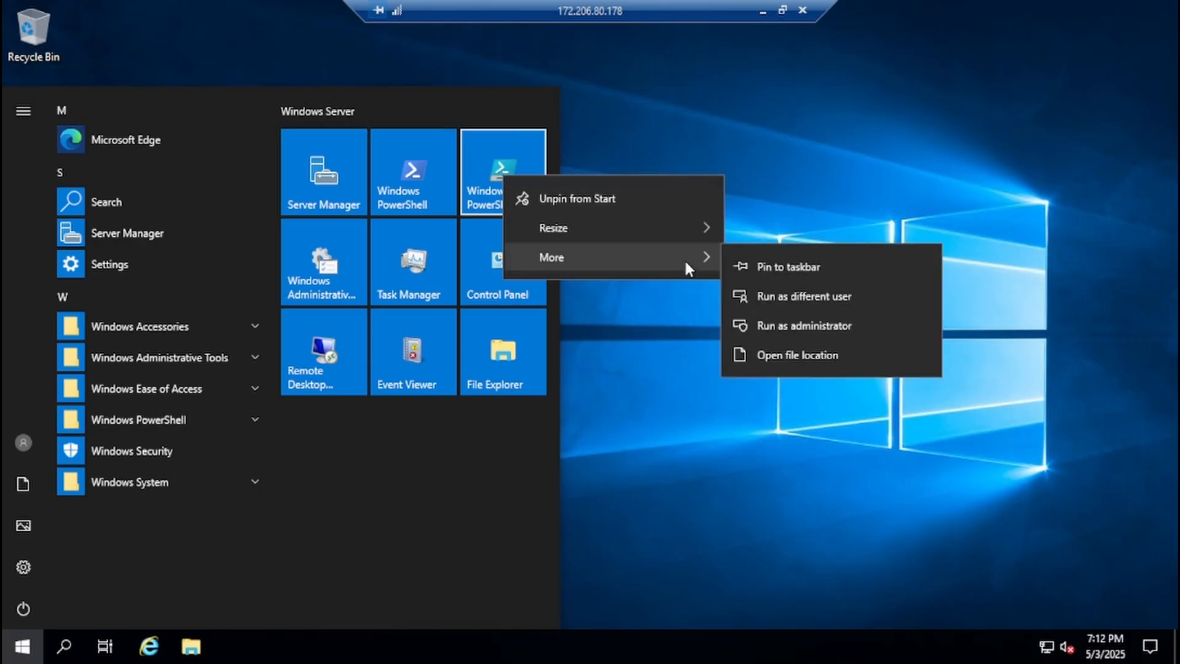
{"action": "left_click", "coordinate": [800, 324]}
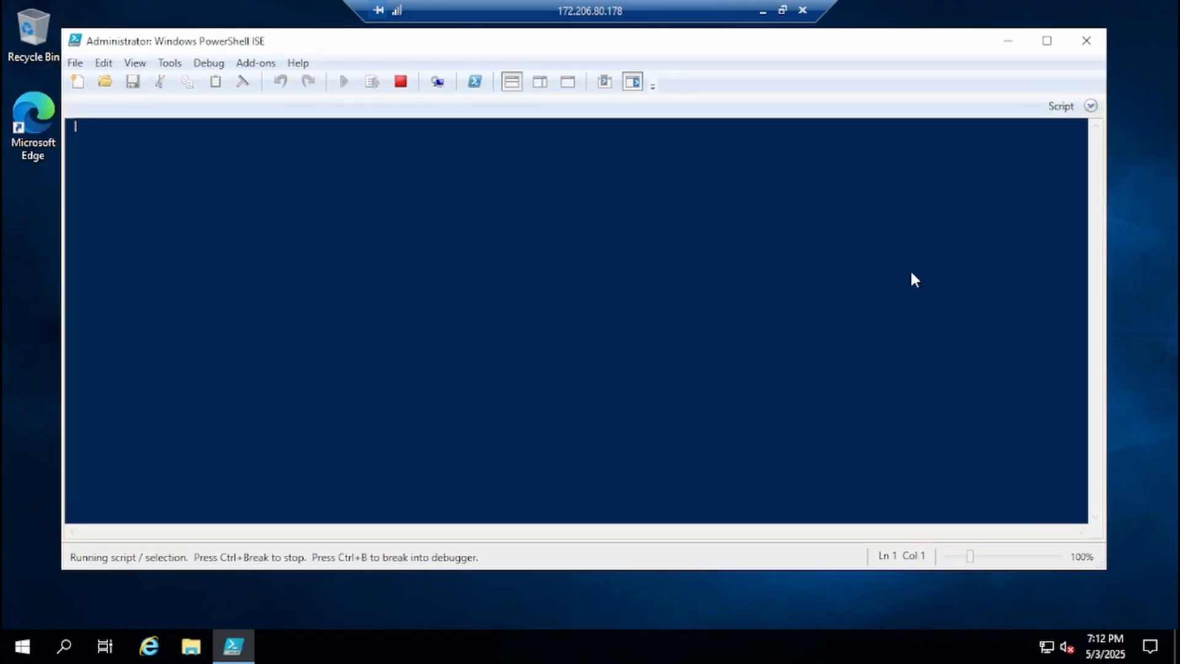
{"action": "left_click", "coordinate": [1090, 109]}
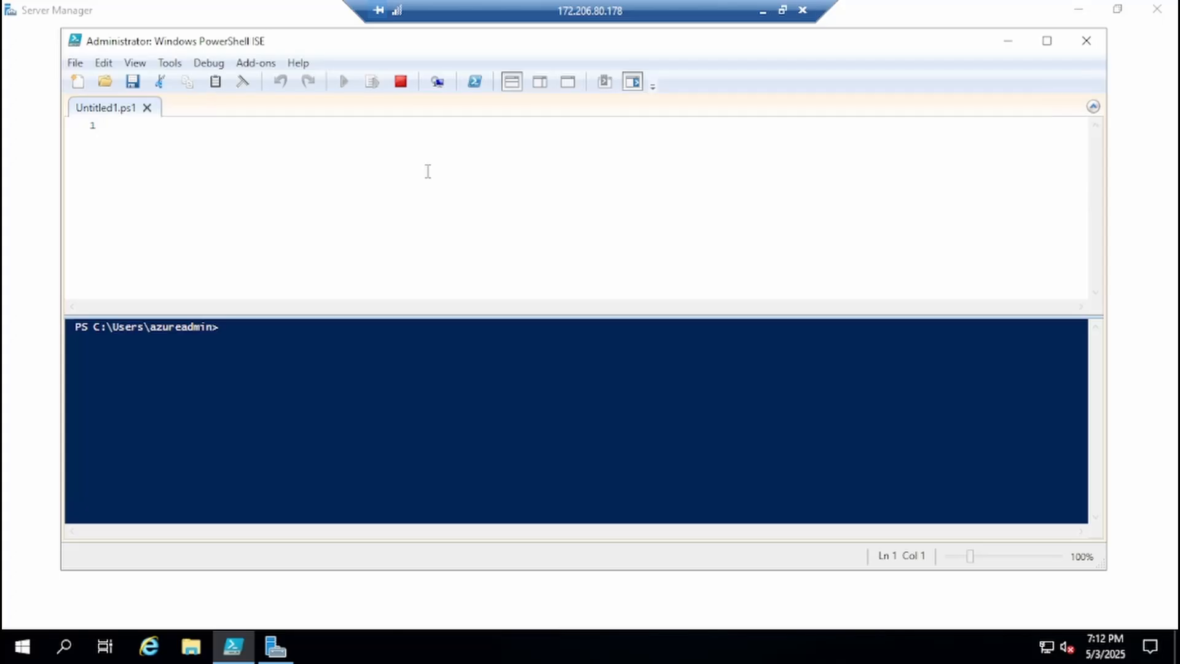
{"action": "left_click", "coordinate": [1165, 10]}
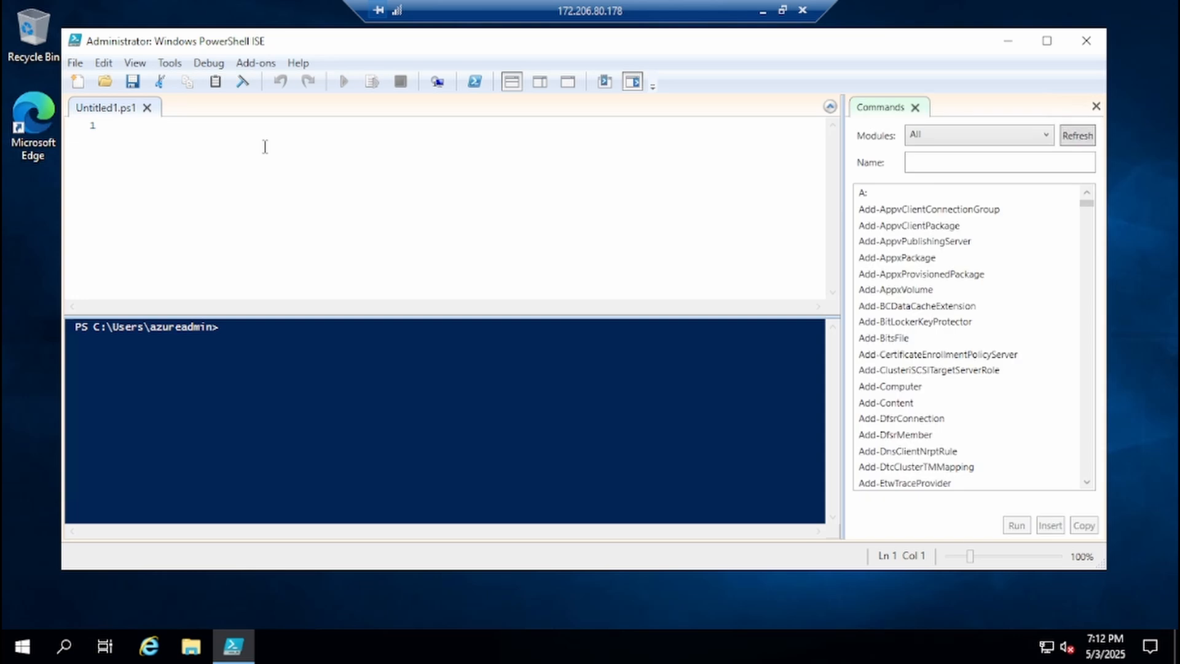
- Paste the script installing Web-Server with management tools and writing "Welcome to VM1" to C:\inetpub\wwwroot\Default.htm, and run it
{"action": "key", "text": "ctrl+v"}
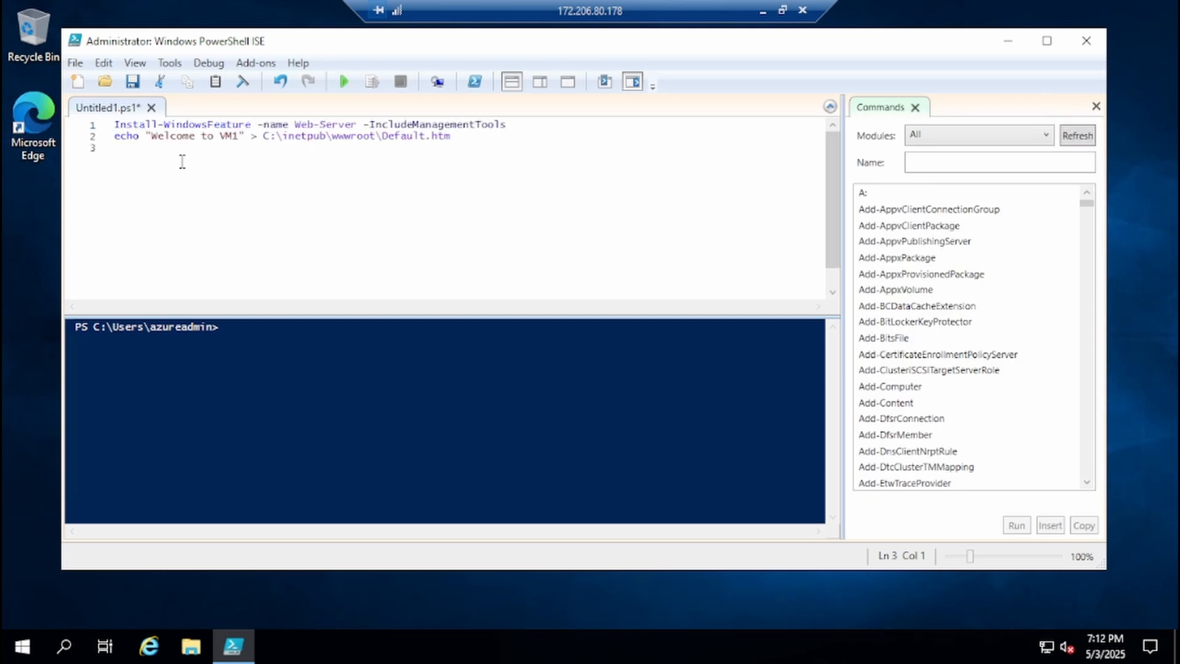
{"action": "key", "text": "BackSpace"}
{"action": "left_click", "coordinate": [343, 82]}
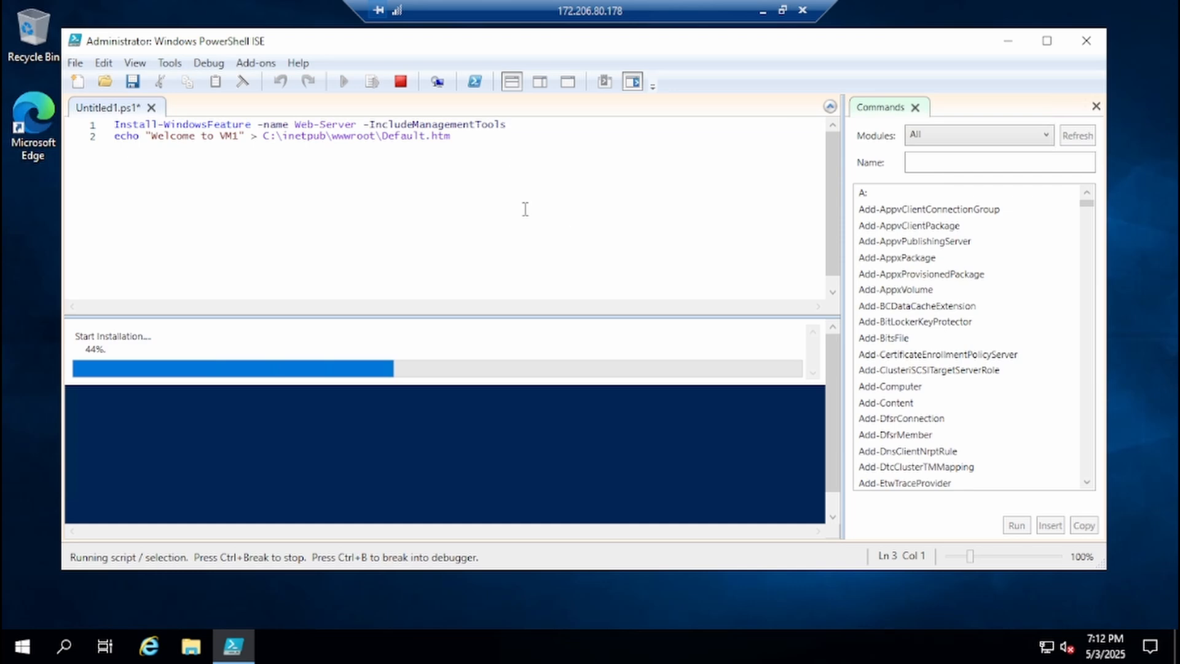
- Switch to the Azure portal, open VM2 from the virtual machines list and copy its public IP address
{"action": "left_click", "coordinate": [762, 11]}
{"action": "left_click", "coordinate": [282, 124]}
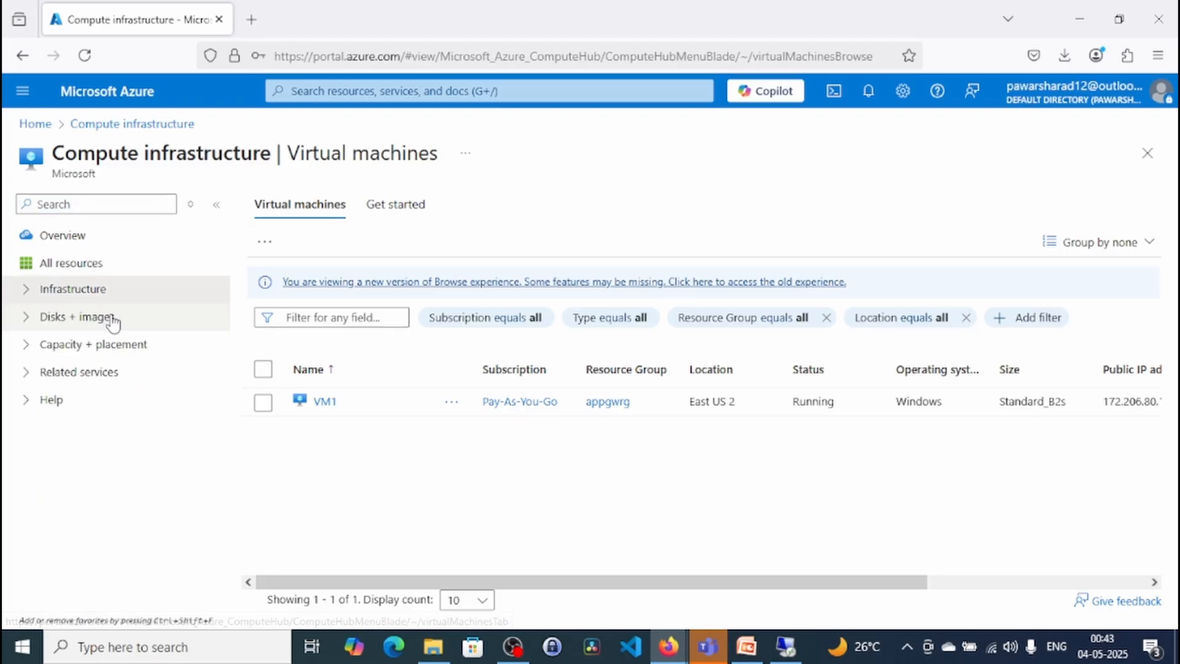
{"action": "left_click", "coordinate": [109, 317]}
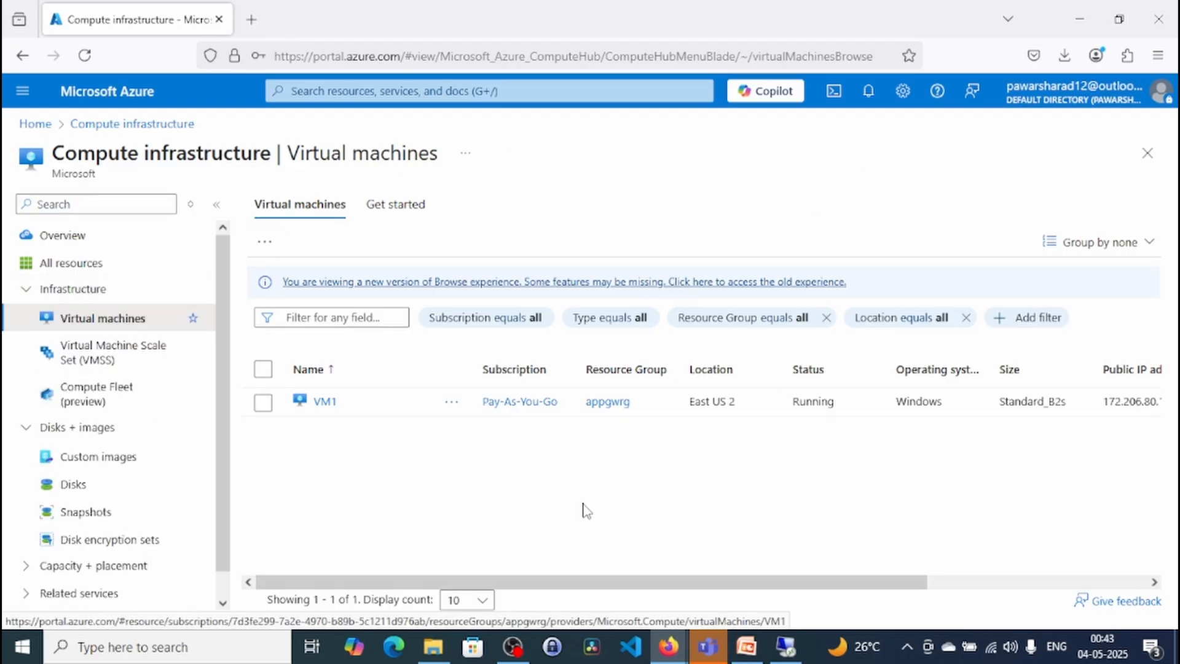
{"action": "left_click", "coordinate": [373, 92]}
{"action": "left_click", "coordinate": [323, 354]}
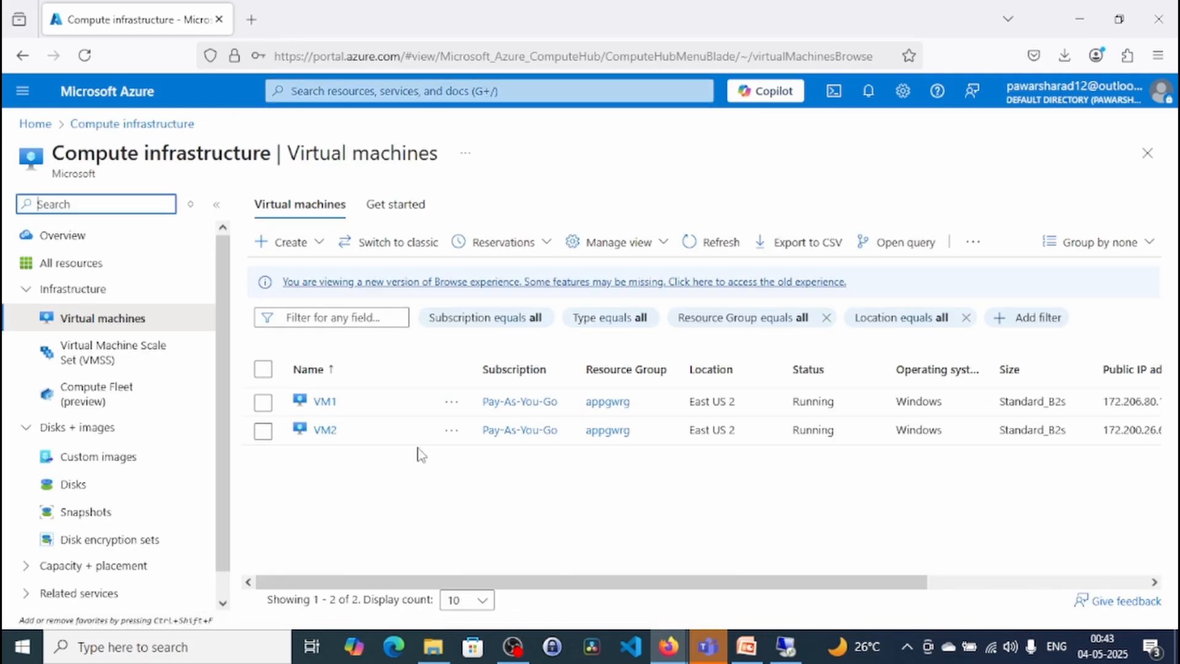
{"action": "left_click", "coordinate": [327, 434]}
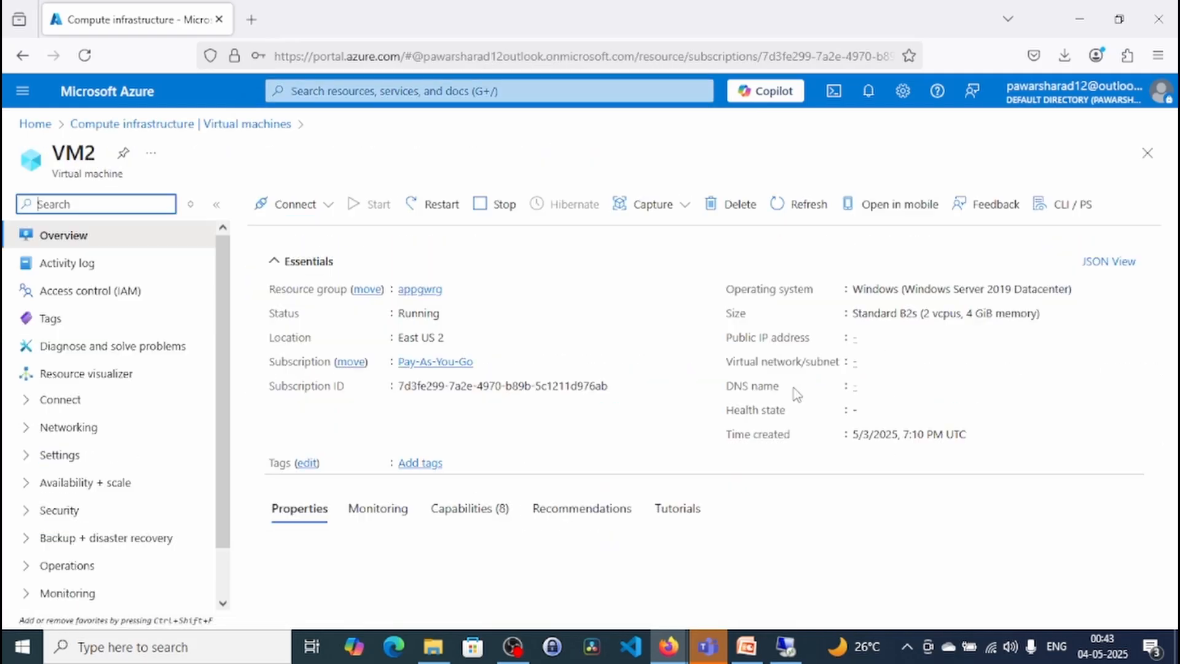
{"action": "left_click", "coordinate": [923, 366]}
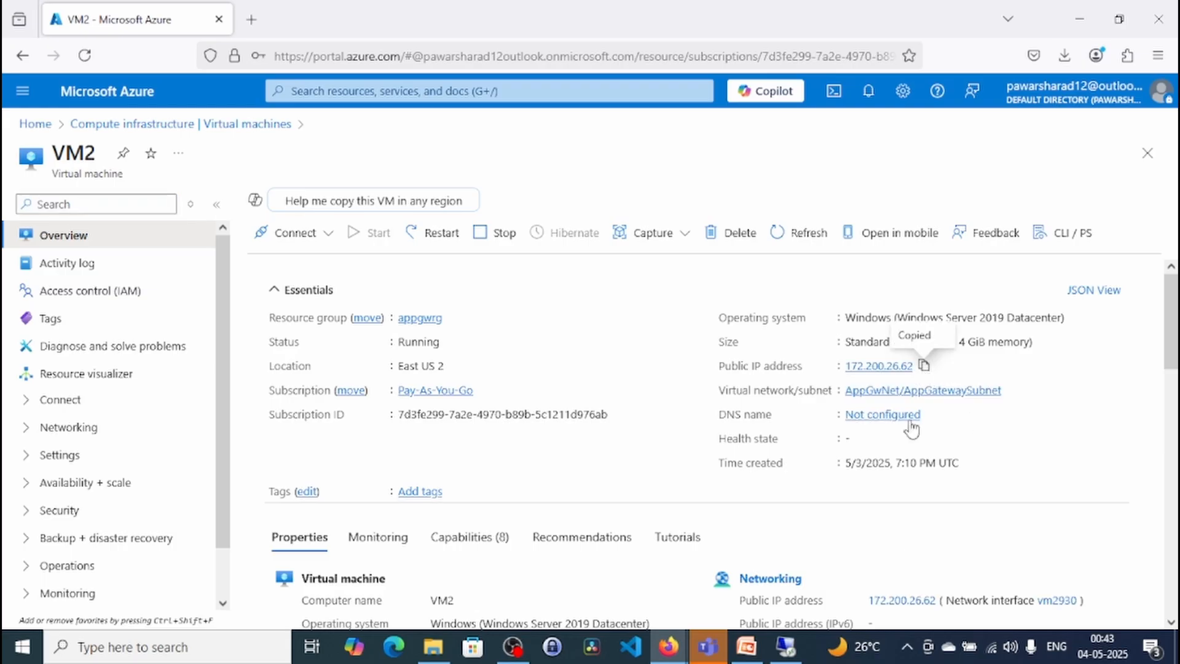
- Connect to VM2 with Remote Desktop (mstsc) at 172.200.26.62, entering the administrator user name and account password and accepting the connection
{"action": "key", "text": "super+r"}
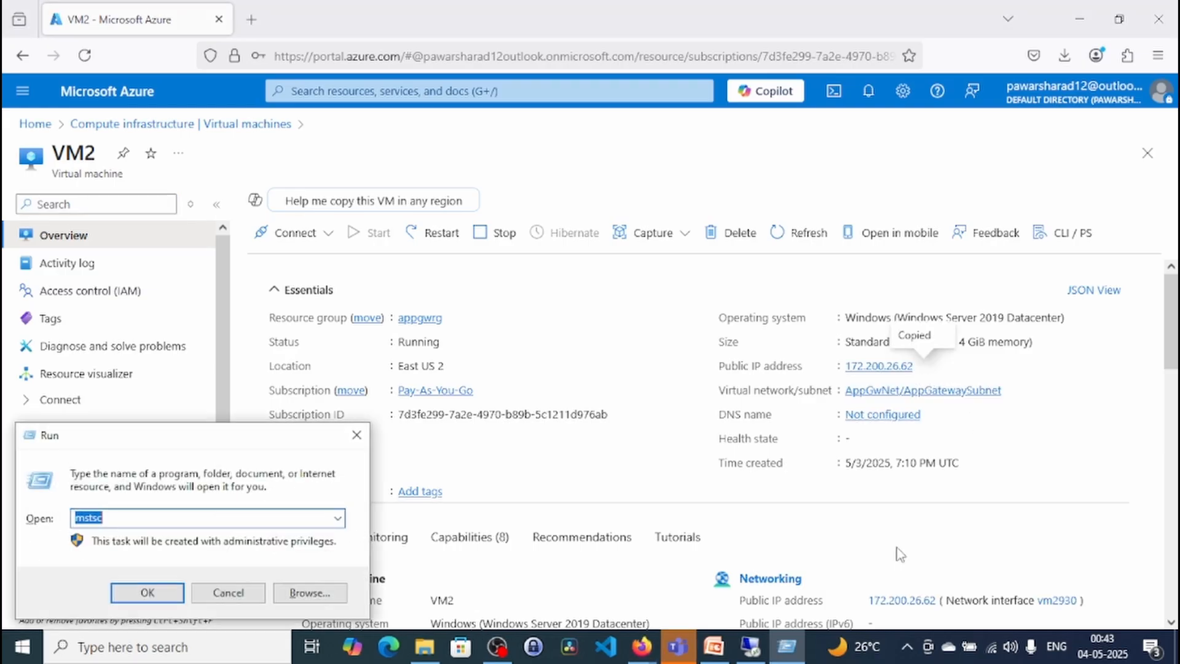
{"action": "key", "text": "Return"}
{"action": "key", "text": "ctrl+v"}
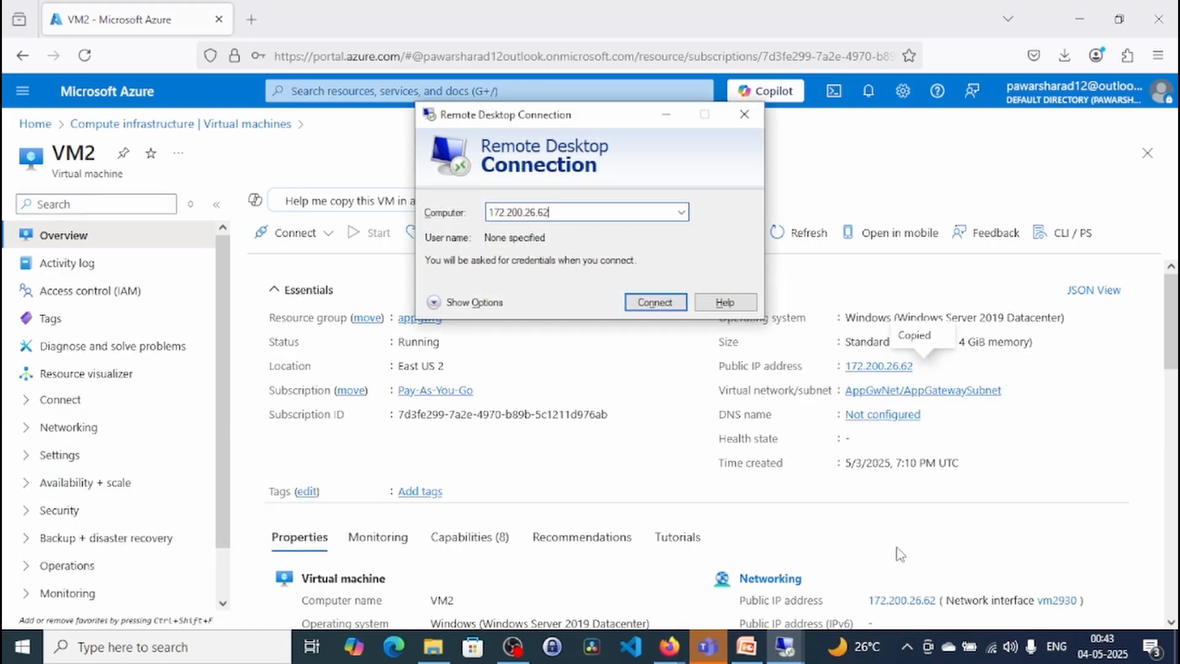
{"action": "key", "text": "Return"}
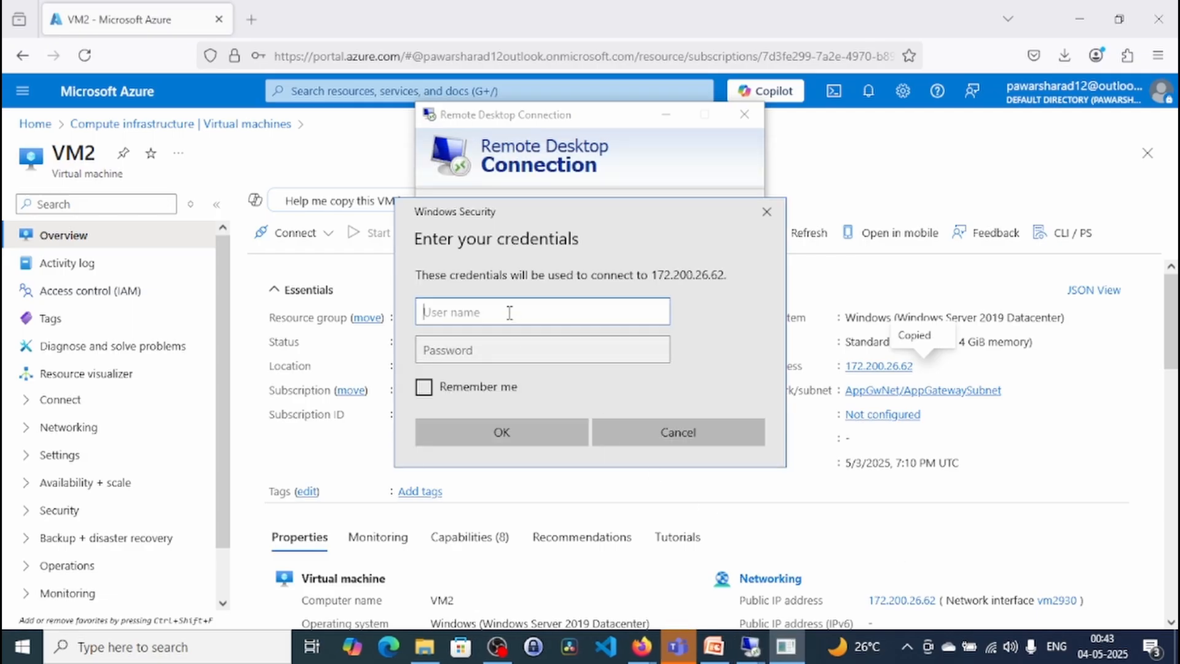
{"action": "type", "text": ".\\azureadmin"}
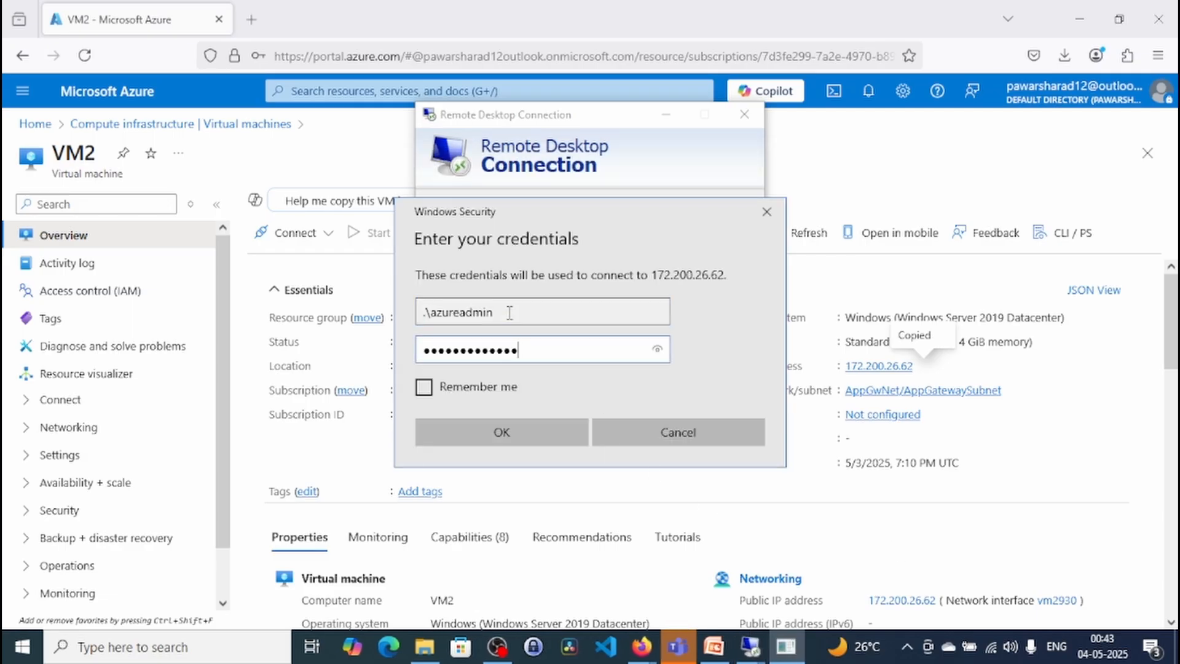
{"action": "key", "text": "Return"}
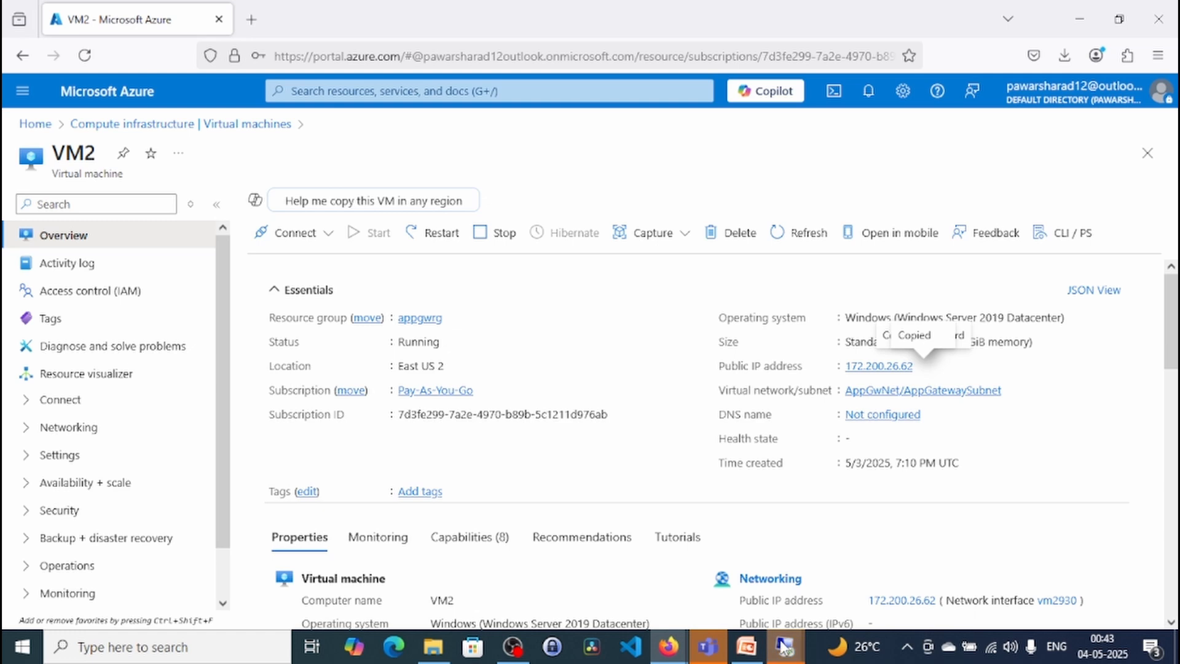
{"action": "mouse_move", "coordinate": [782, 644]}
{"action": "left_click", "coordinate": [855, 584]}
{"action": "left_click", "coordinate": [658, 362]}
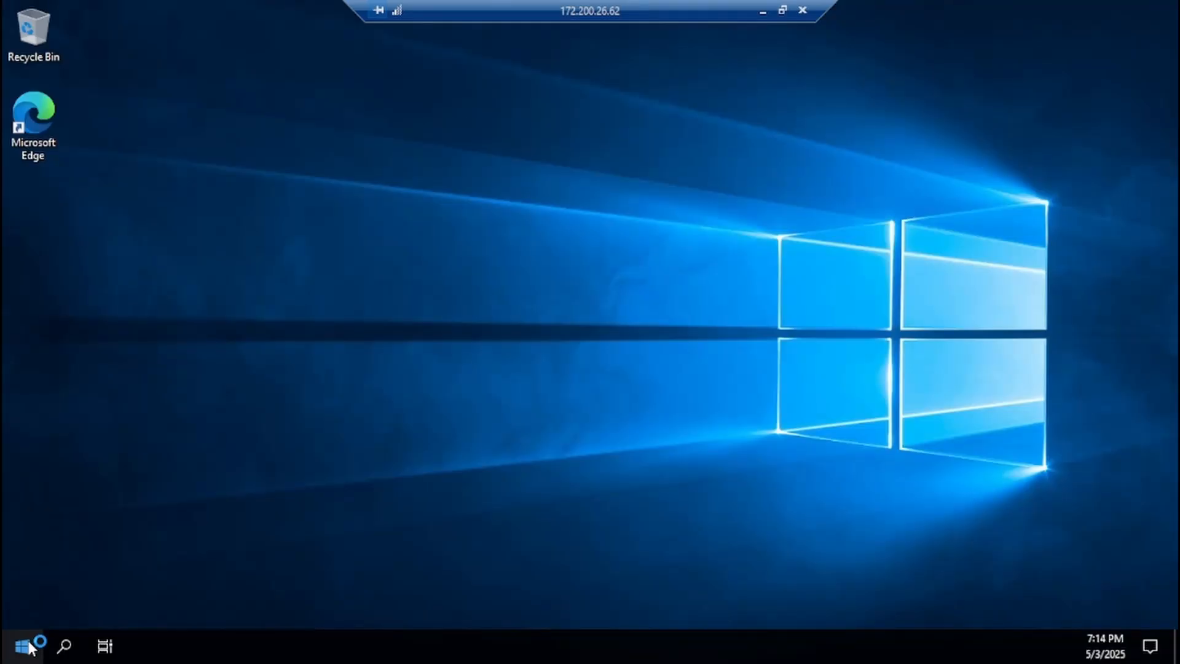
- Launch Windows PowerShell ISE as administrator on VM2 and show its script pane
{"action": "left_click", "coordinate": [25, 646]}
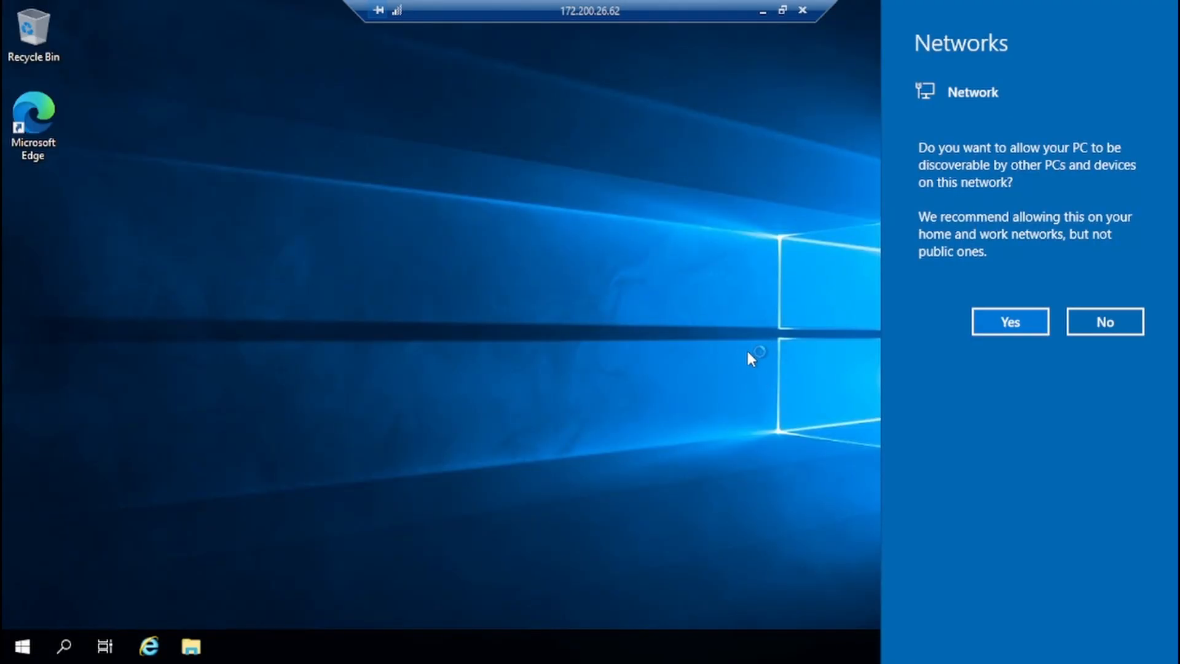
{"action": "left_click", "coordinate": [748, 352]}
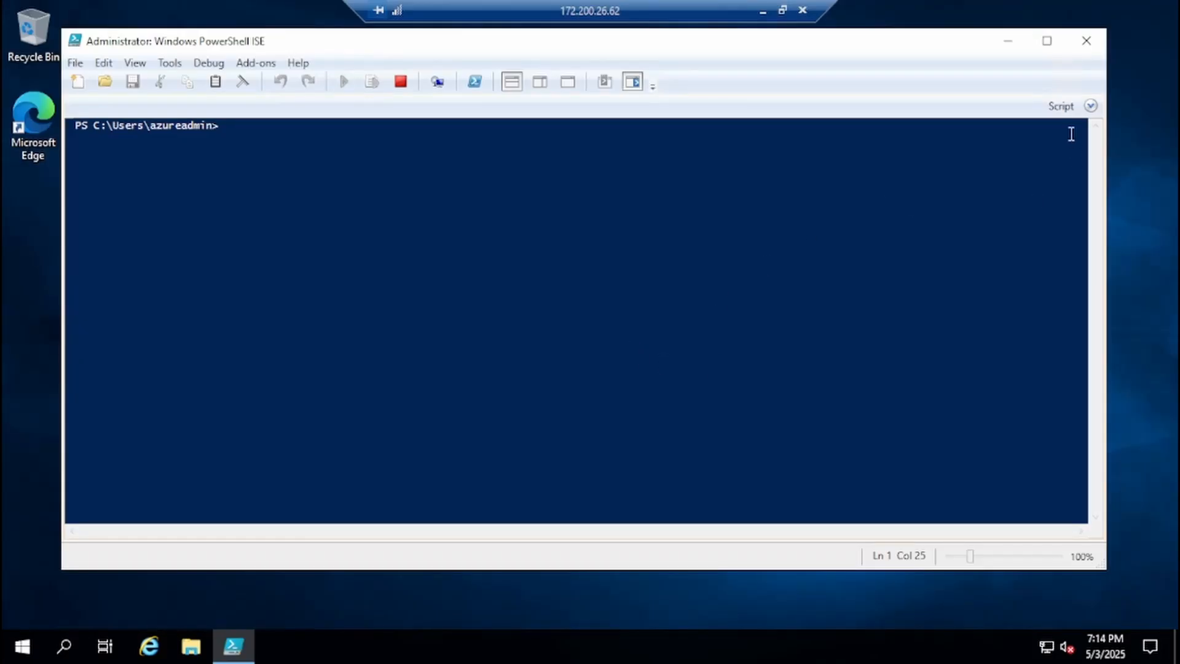
{"action": "left_click", "coordinate": [1093, 107]}
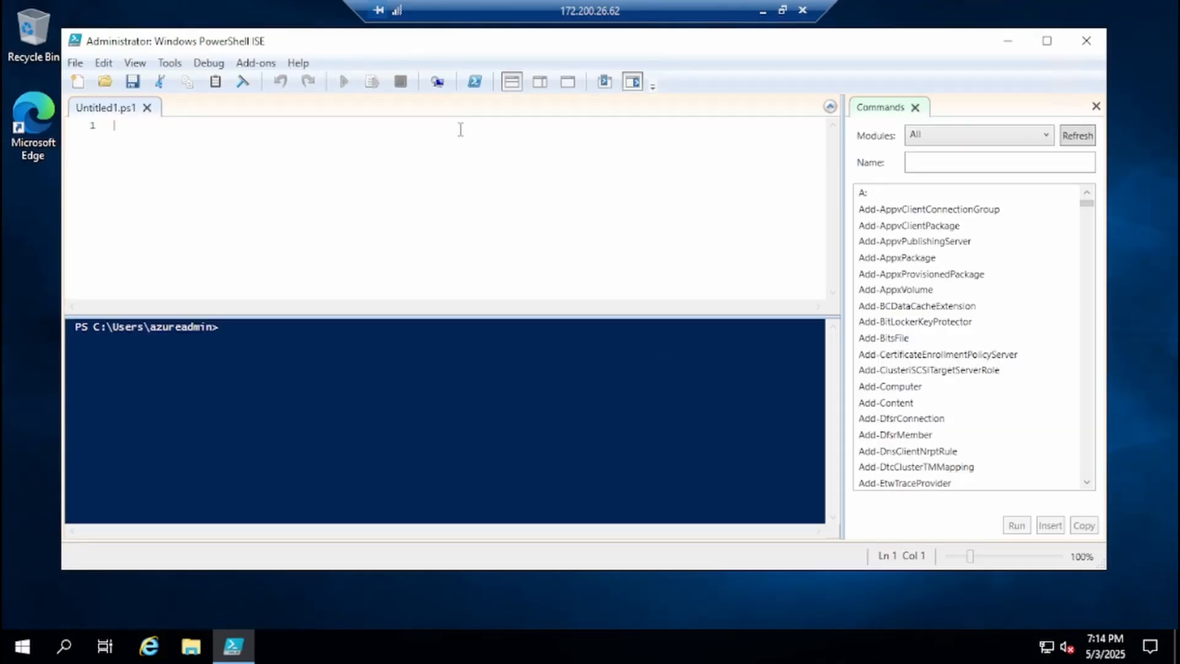
- Paste the Web-Server installation script, change its page text to "Welcome to VM2" and run it
{"action": "key", "text": "ctrl+v"}
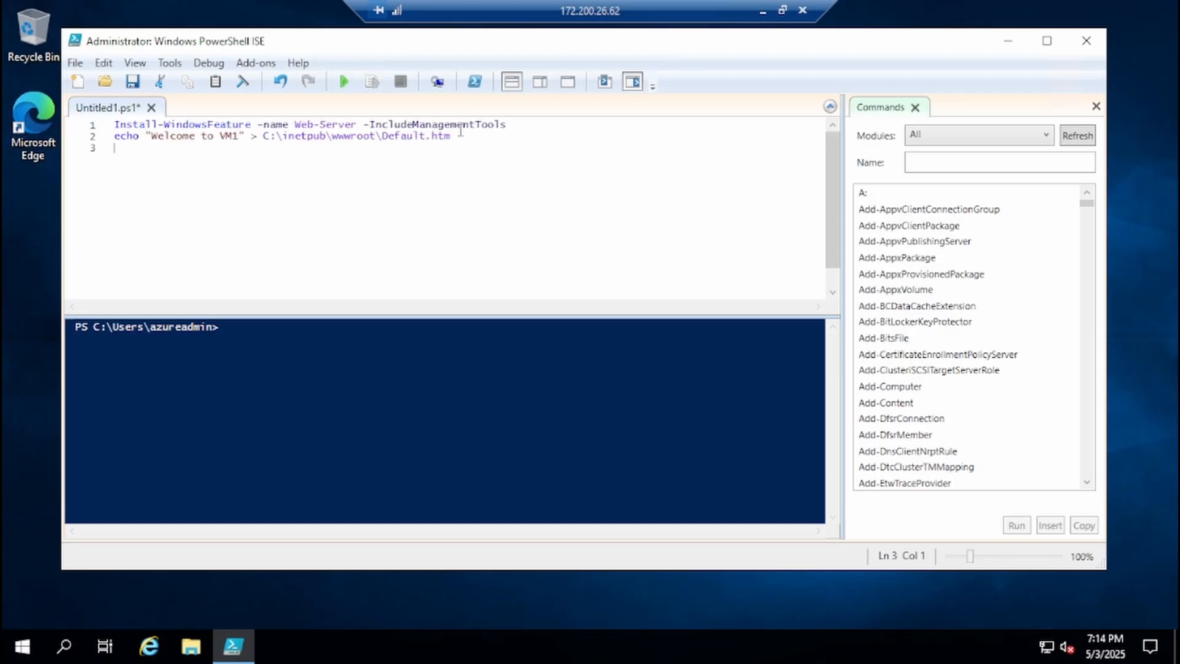
{"action": "key", "text": "BackSpace"}
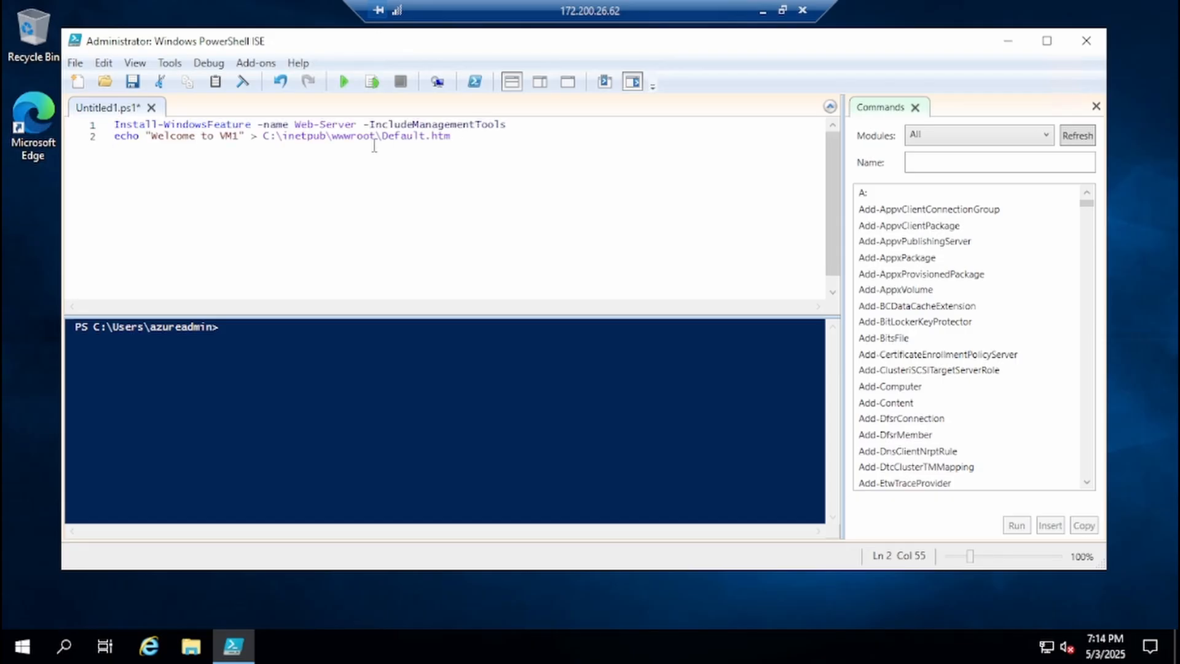
{"action": "left_click", "coordinate": [240, 136]}
{"action": "key", "text": "BackSpace"}
{"action": "type", "text": "2"}
{"action": "left_click", "coordinate": [343, 81]}
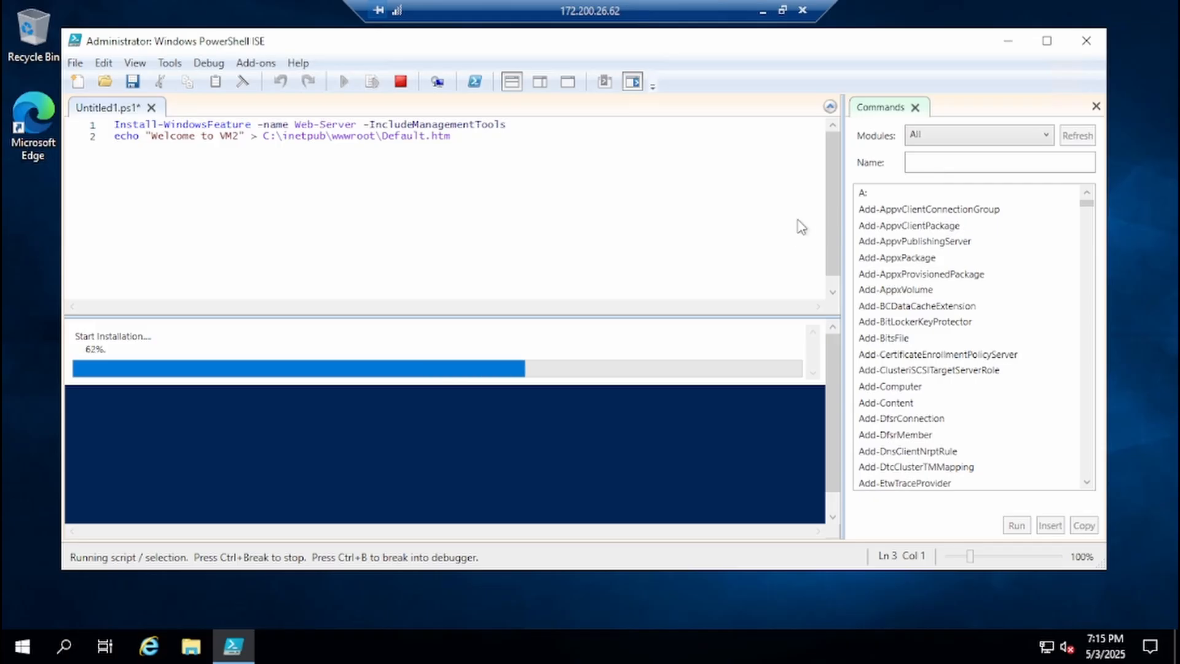
- Switch to the Azure portal, search for the Public IP addresses service and start creating a new address
{"action": "left_click", "coordinate": [762, 10]}
{"action": "left_click", "coordinate": [400, 86]}
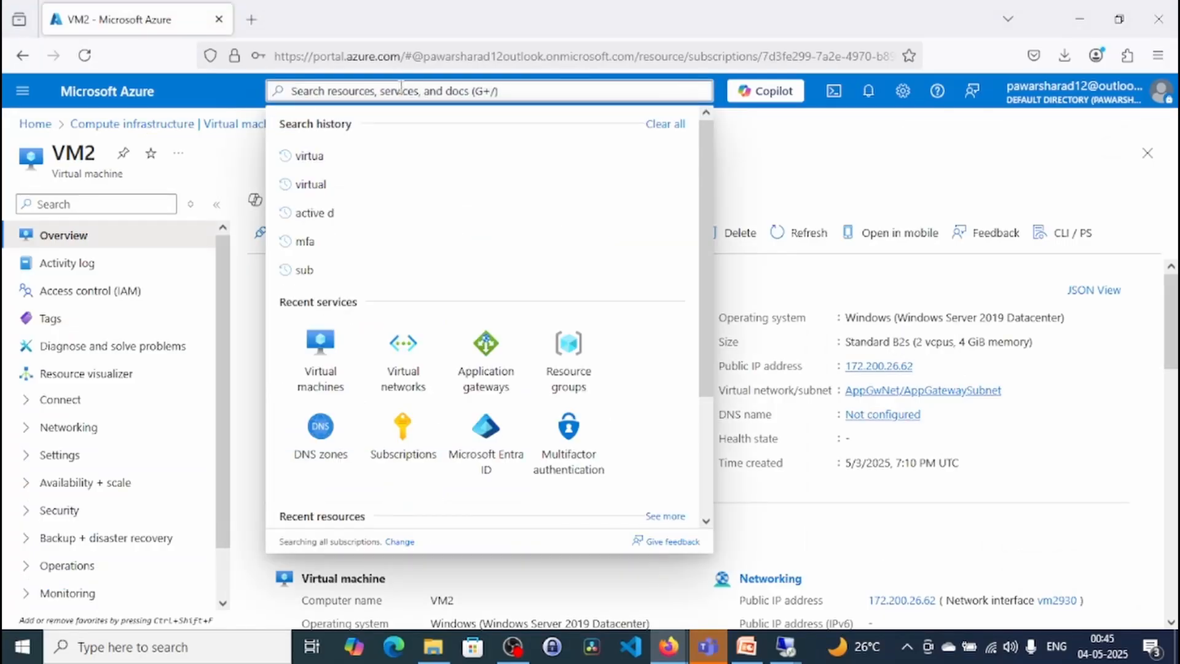
{"action": "type", "text": "public"}
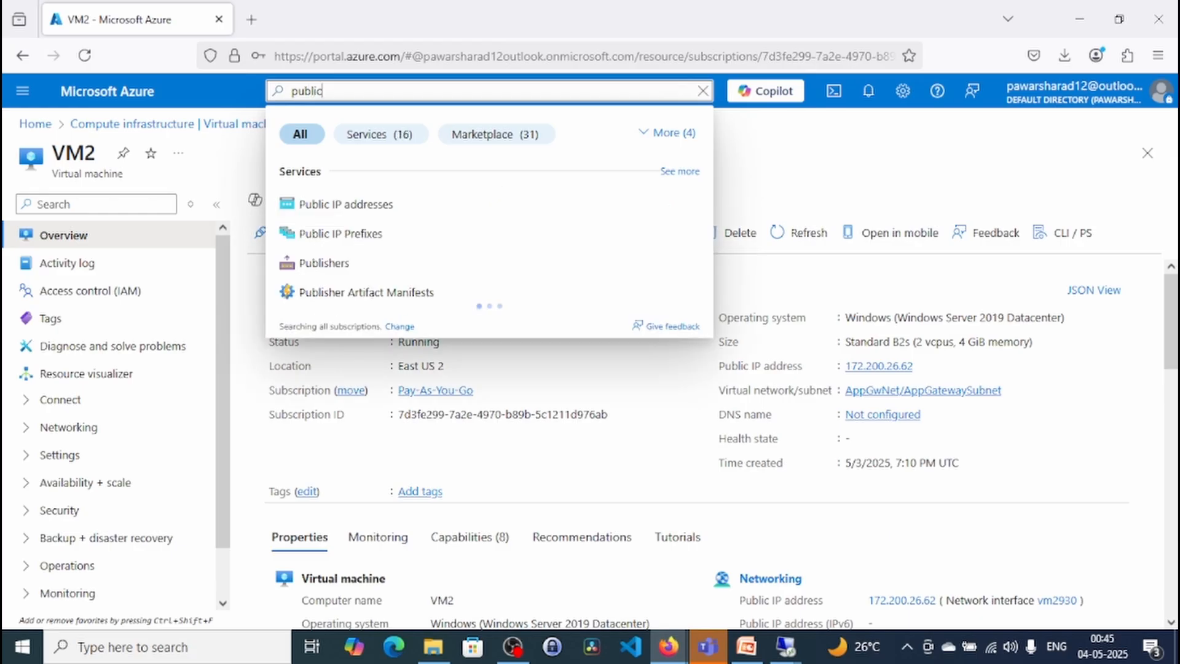
{"action": "left_click", "coordinate": [347, 204]}
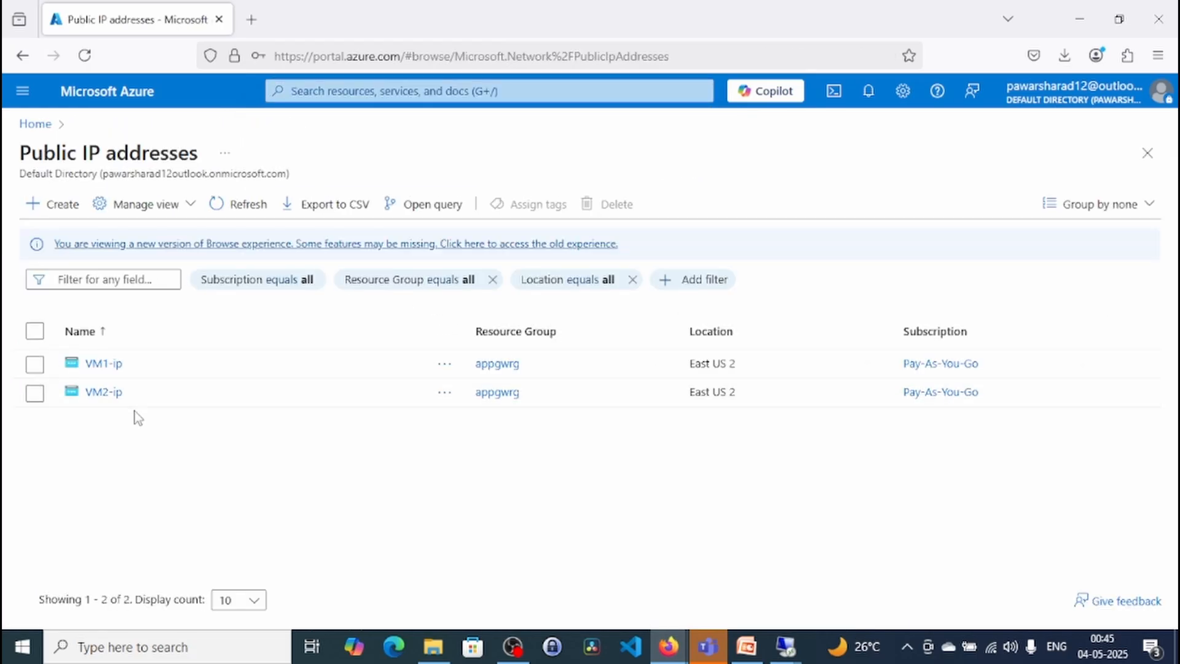
{"action": "left_click", "coordinate": [61, 206]}
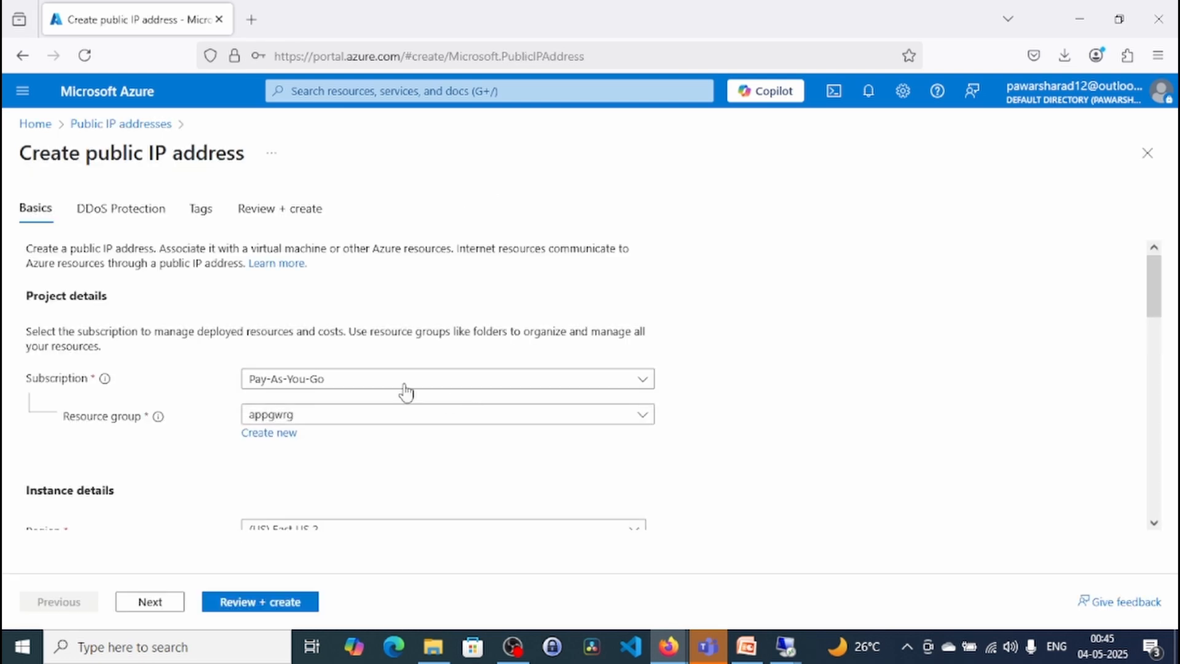
- Name the new public IP address AppGwpublicIP in its configuration details
{"action": "scroll", "coordinate": [415, 510], "scroll_direction": "down", "scroll_amount": 3}
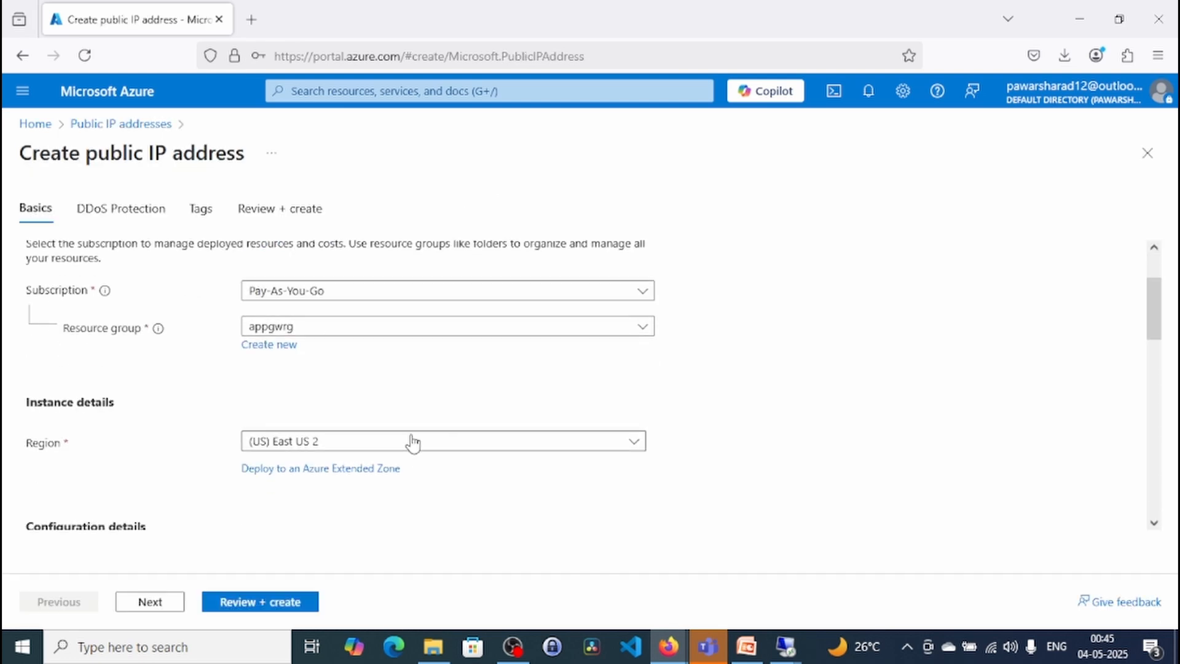
{"action": "scroll", "coordinate": [230, 501], "scroll_direction": "down", "scroll_amount": 3}
{"action": "scroll", "coordinate": [343, 428], "scroll_direction": "down", "scroll_amount": 6}
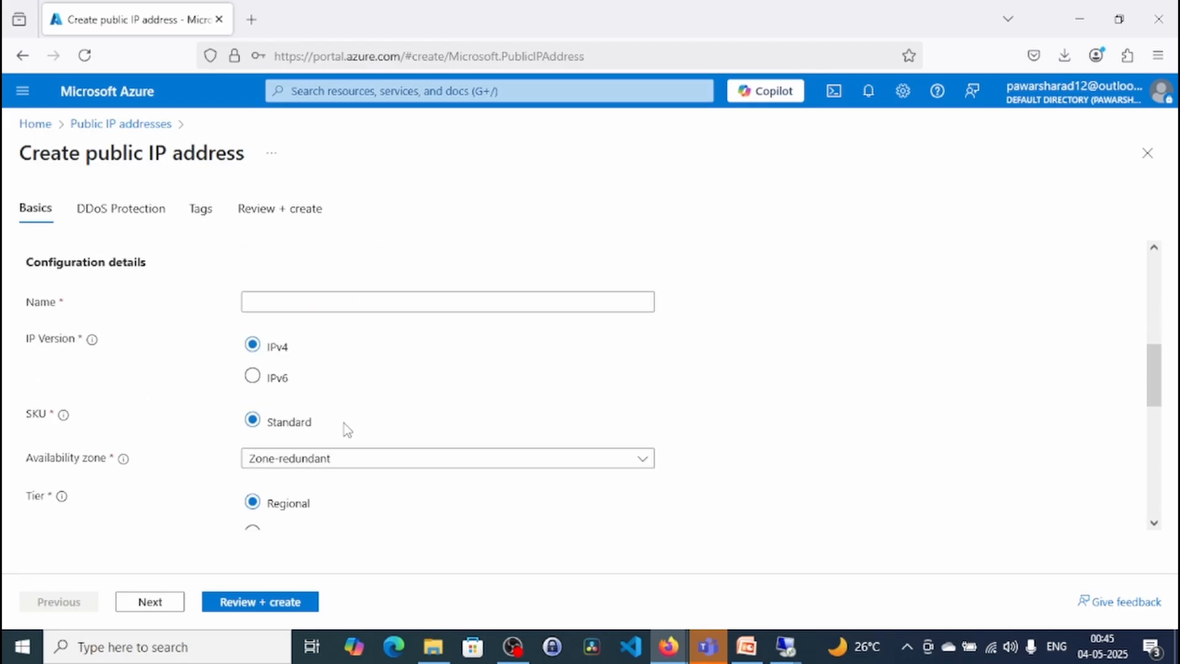
{"action": "left_click", "coordinate": [328, 309]}
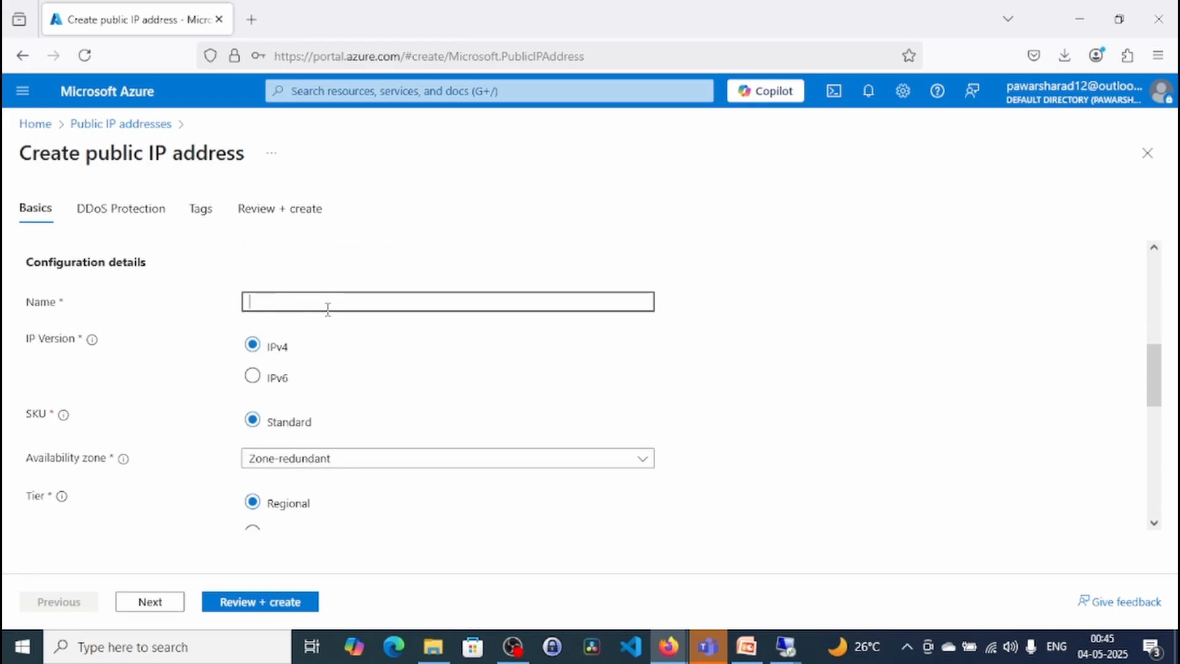
{"action": "type", "text": "AppGwpublicIP"}
- Review the new public IP address's version, SKU, availability zone, tier, assignment, routing preference and idle timeout settings
{"action": "scroll", "coordinate": [843, 392], "scroll_direction": "down", "scroll_amount": 3}
{"action": "scroll", "coordinate": [843, 392], "scroll_direction": "up", "scroll_amount": 1}
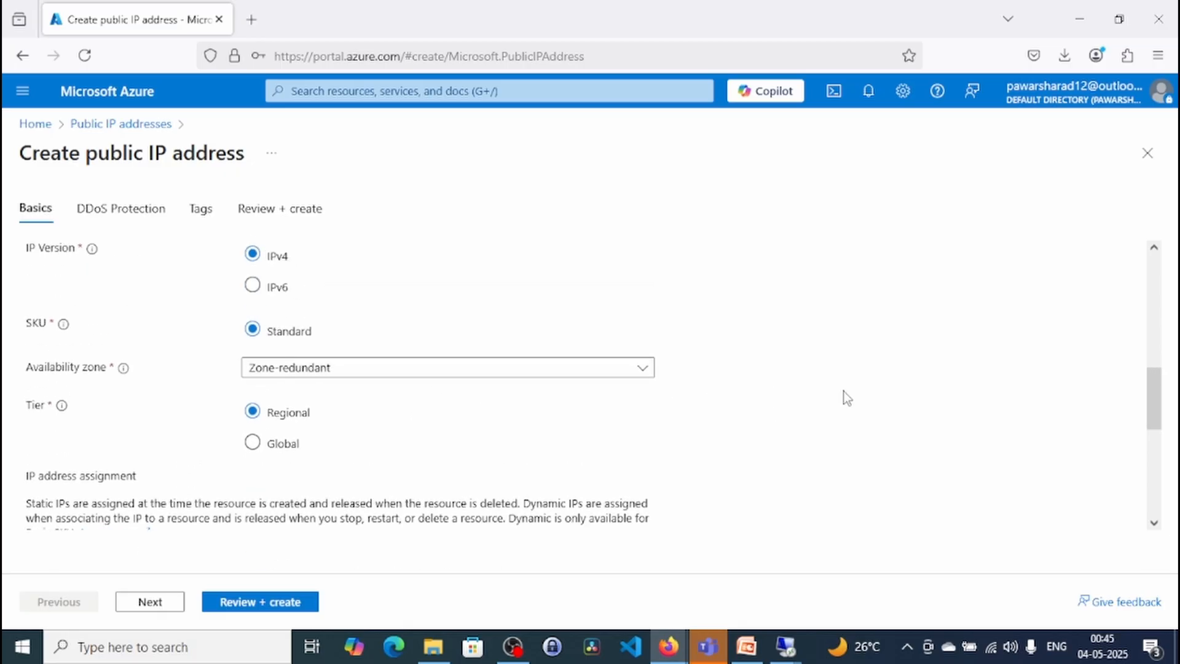
{"action": "scroll", "coordinate": [607, 316], "scroll_direction": "up", "scroll_amount": 2}
{"action": "scroll", "coordinate": [881, 411], "scroll_direction": "down", "scroll_amount": 4}
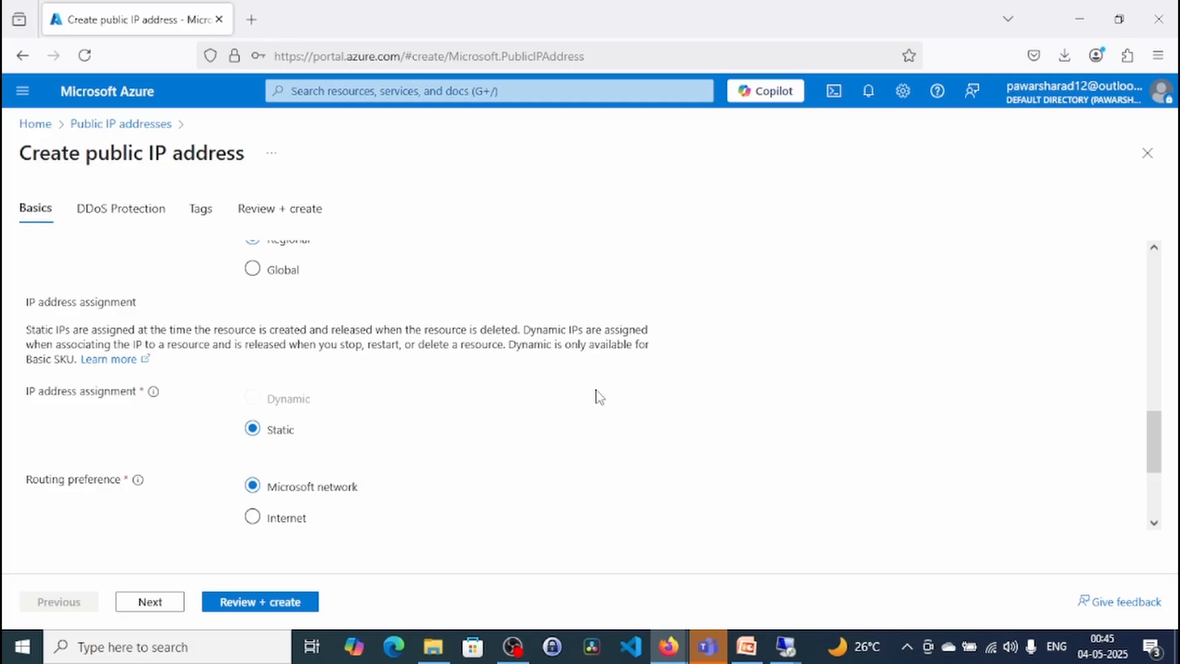
{"action": "scroll", "coordinate": [599, 397], "scroll_direction": "down", "scroll_amount": 3}
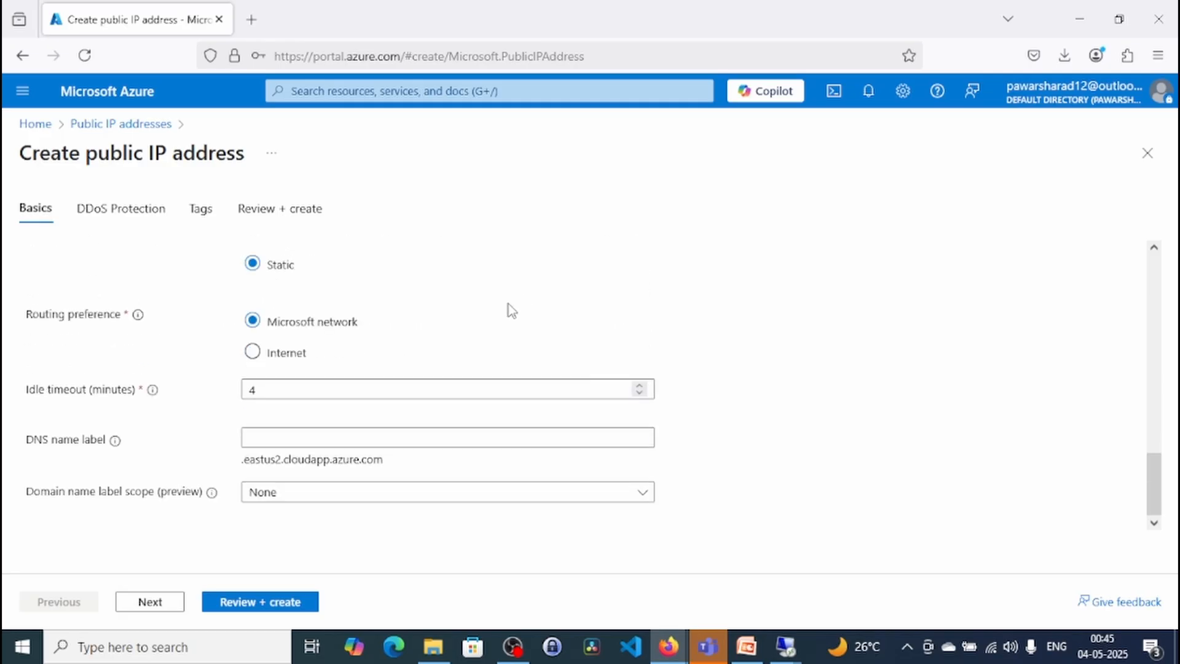
{"action": "scroll", "coordinate": [507, 306], "scroll_direction": "up", "scroll_amount": 2}
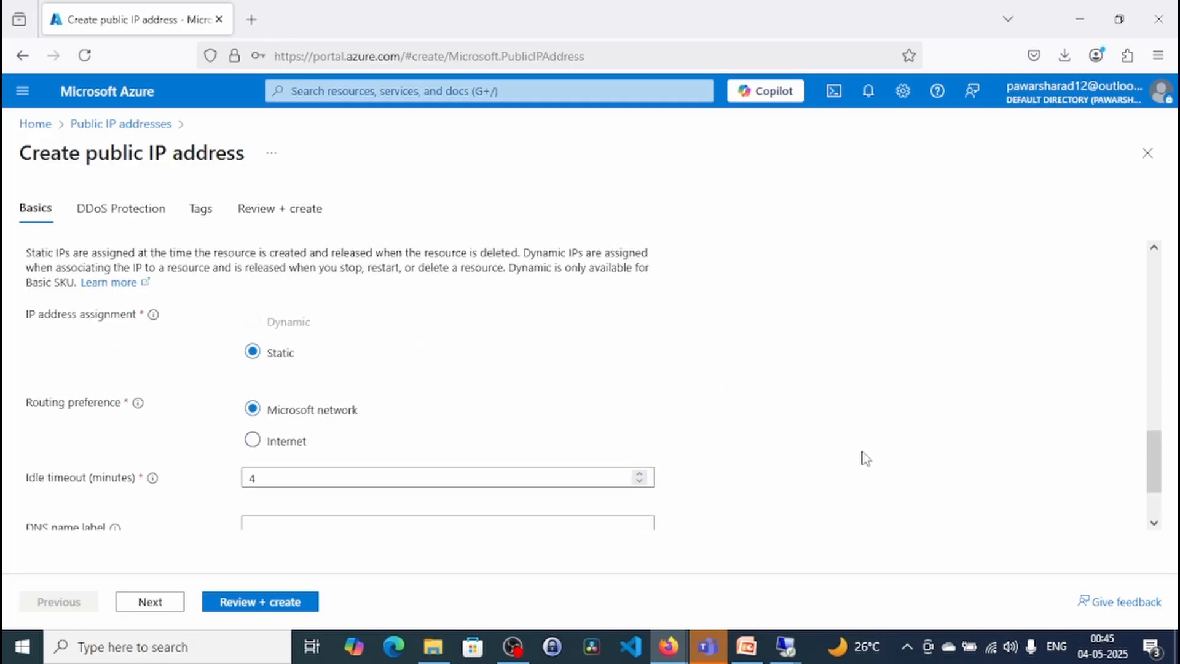
- Keep the default DDoS protection and tags, create the AppGwpublicIP address and open the deployed resource
{"action": "scroll", "coordinate": [863, 455], "scroll_direction": "down", "scroll_amount": 2}
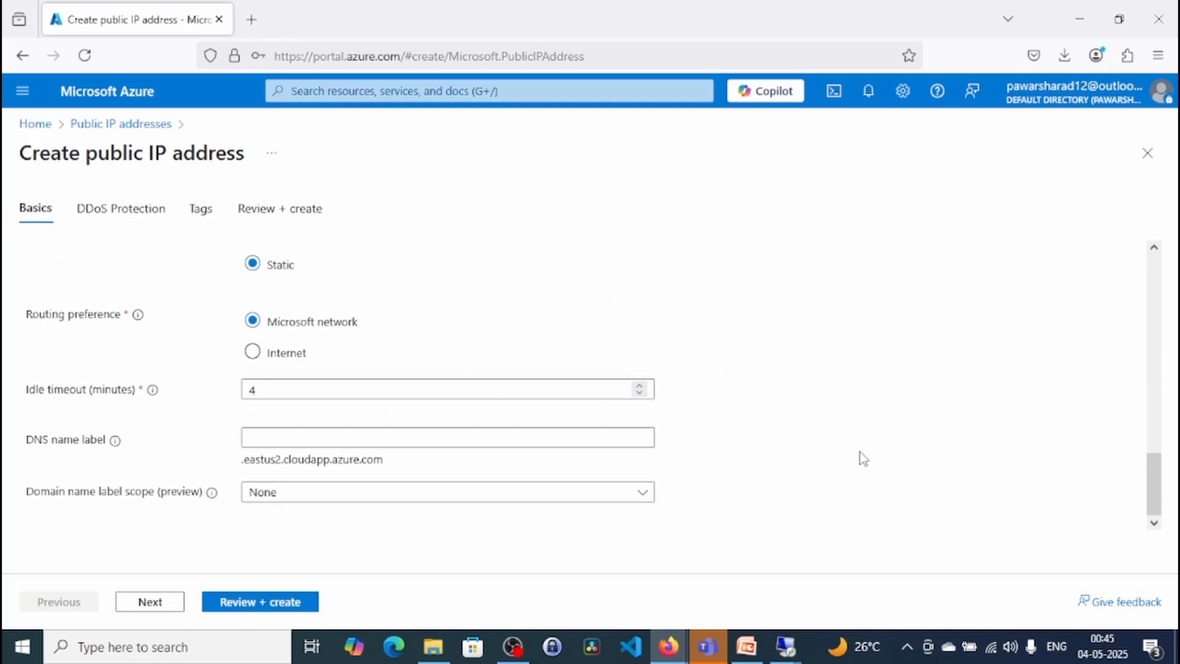
{"action": "left_click", "coordinate": [147, 603]}
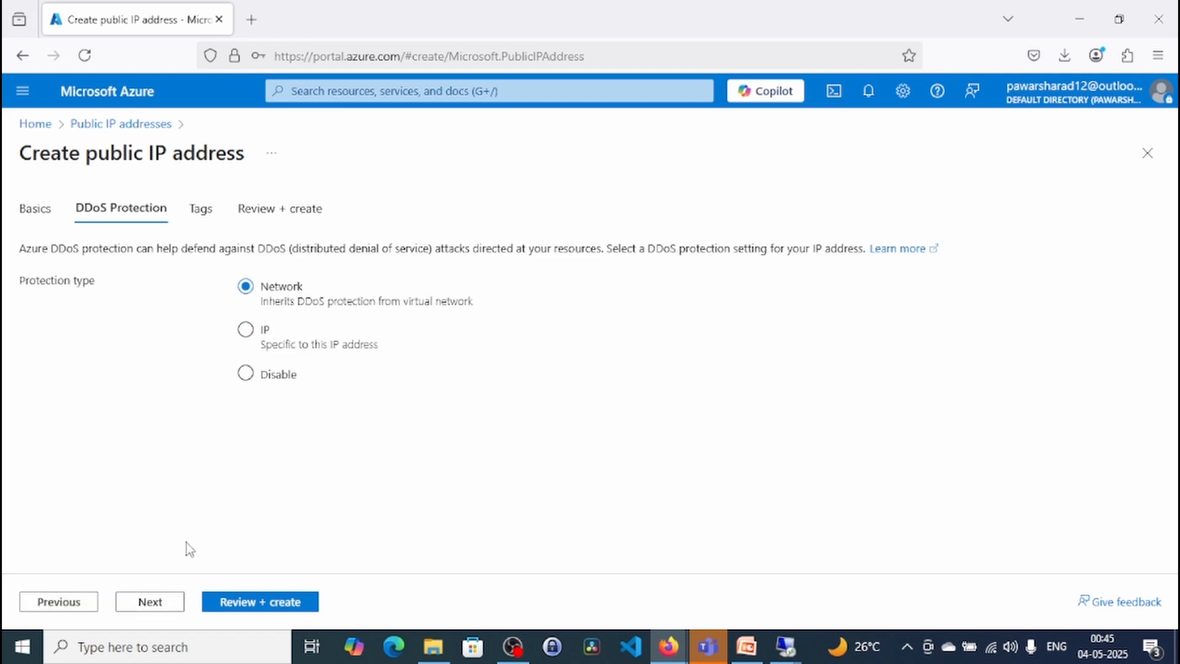
{"action": "left_click", "coordinate": [163, 605]}
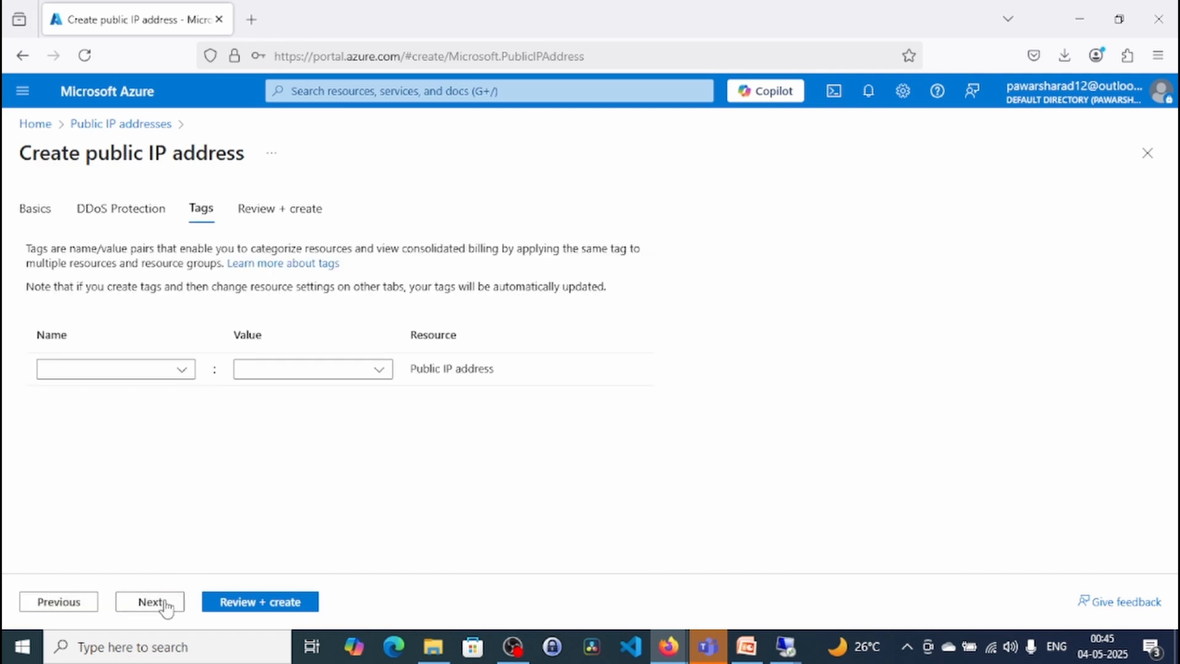
{"action": "left_click", "coordinate": [165, 603]}
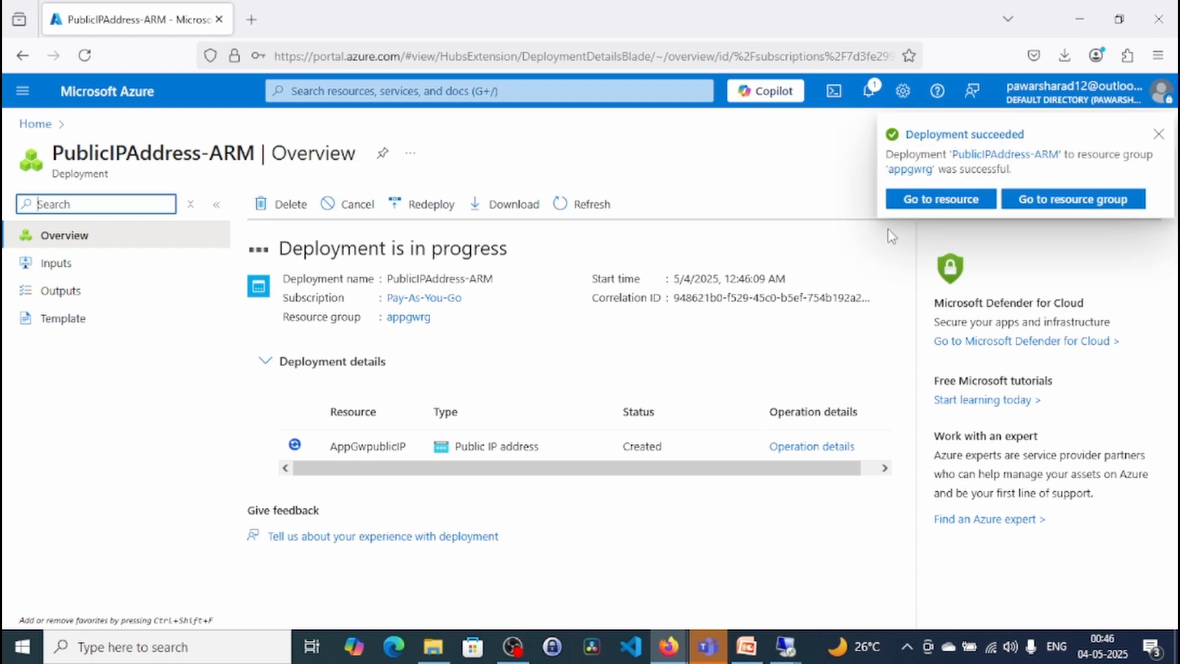
{"action": "left_click", "coordinate": [922, 199]}
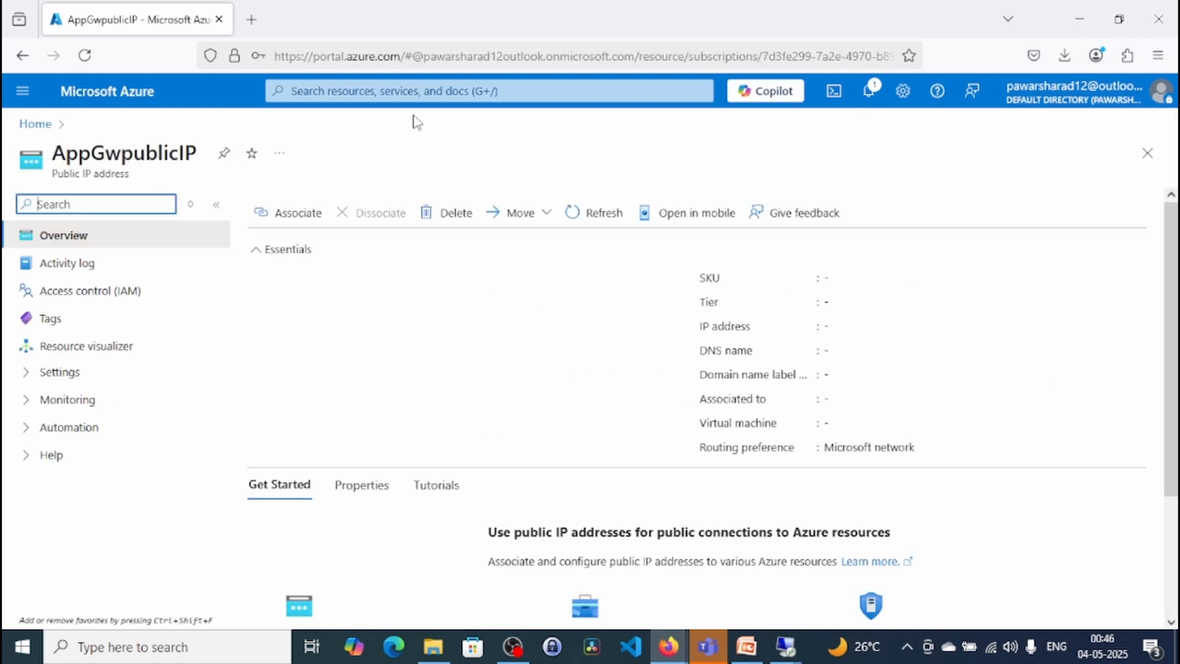
- Go to the Application gateways service and start creating a new application gateway
{"action": "left_click", "coordinate": [422, 91]}
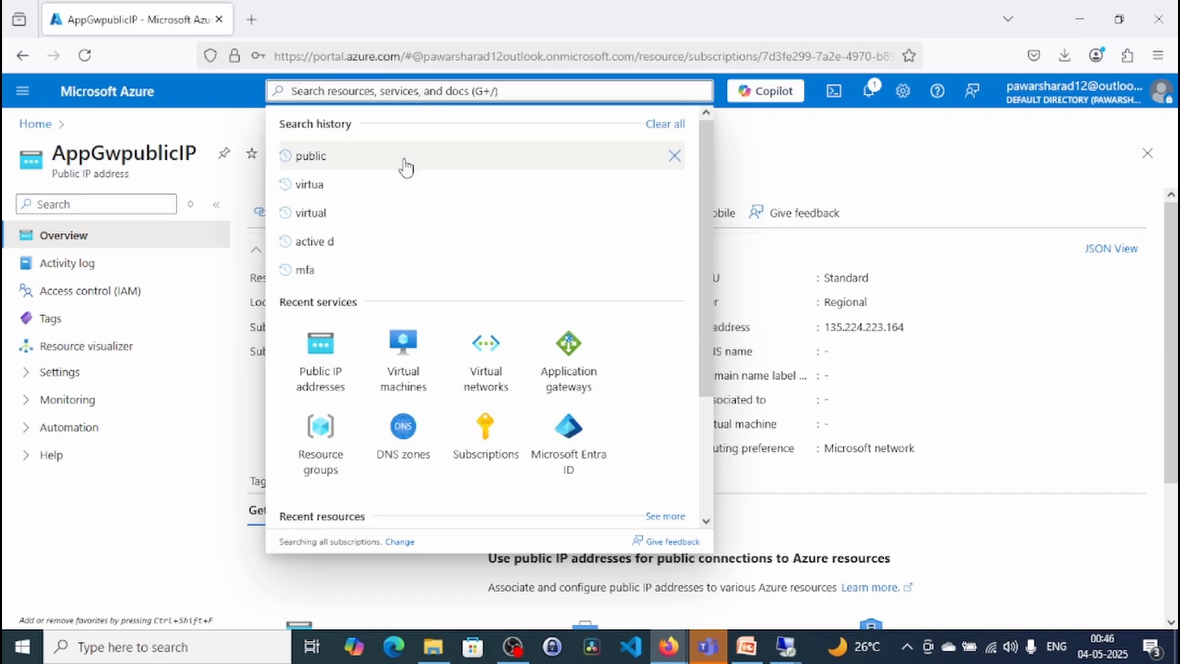
{"action": "left_click", "coordinate": [571, 393]}
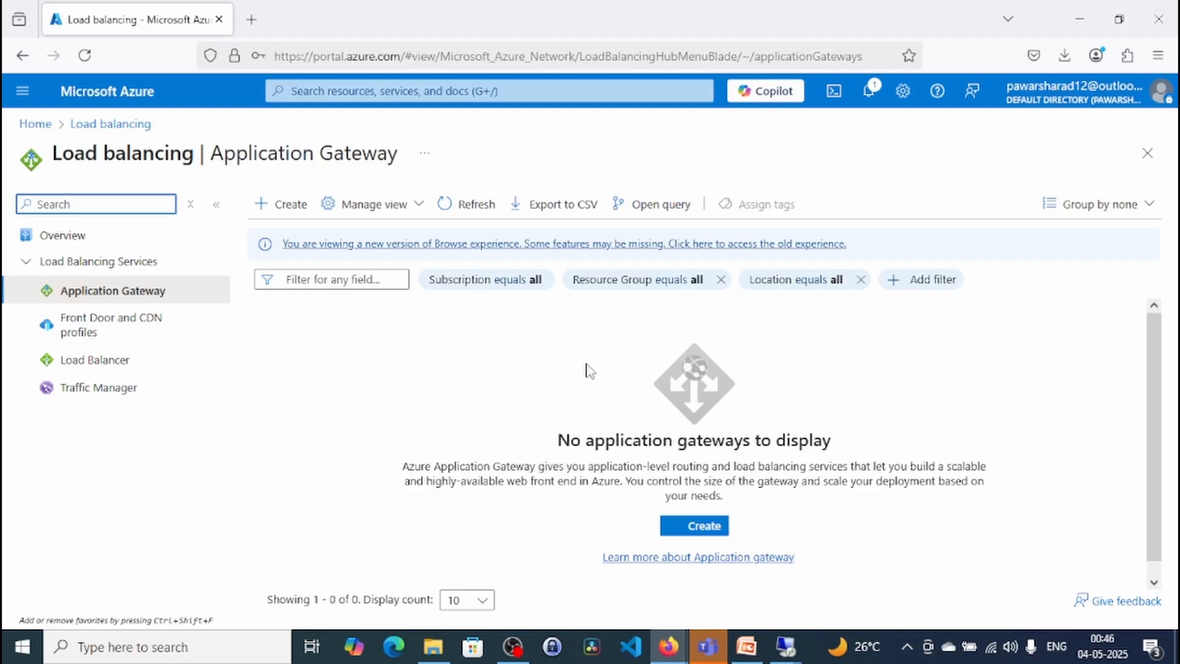
{"action": "left_click", "coordinate": [275, 208]}
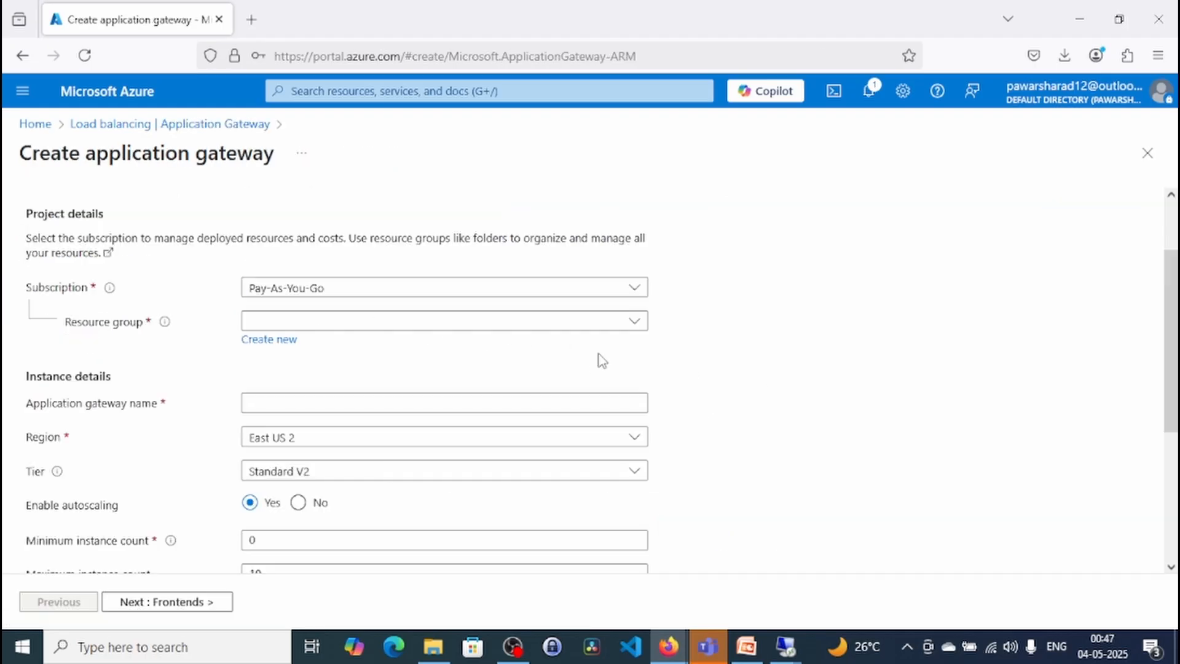
- Assign the application gateway to the appgwrg resource group and name it MyappGatway
{"action": "left_click", "coordinate": [406, 326]}
{"action": "left_click", "coordinate": [351, 385]}
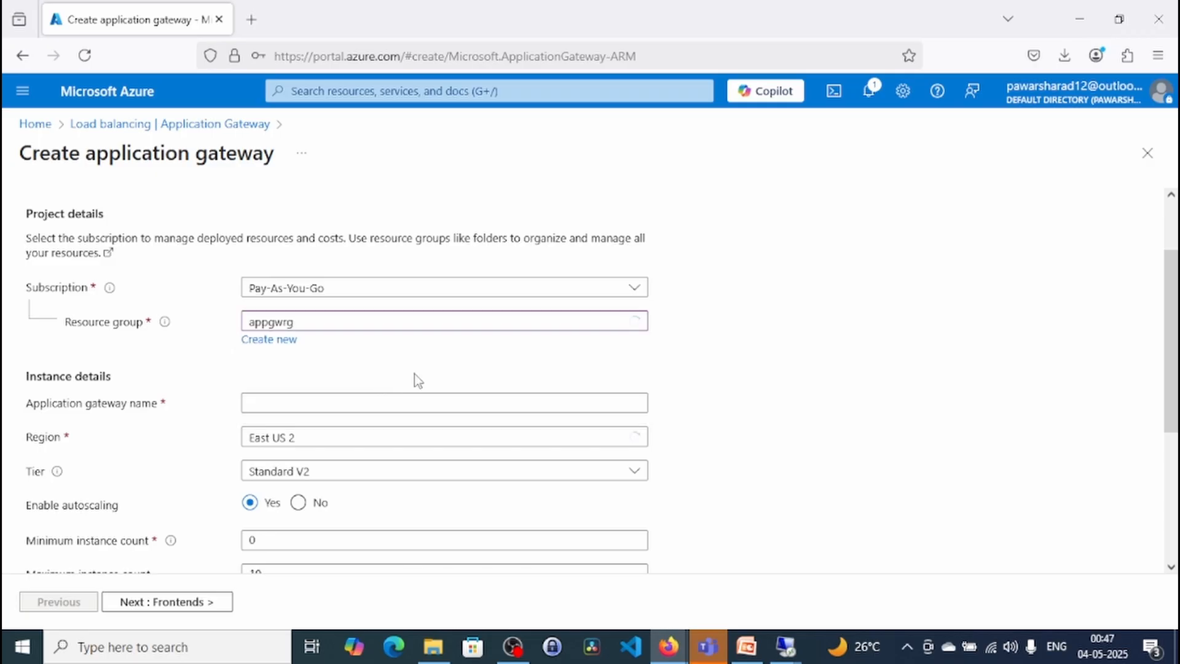
{"action": "left_click", "coordinate": [351, 408]}
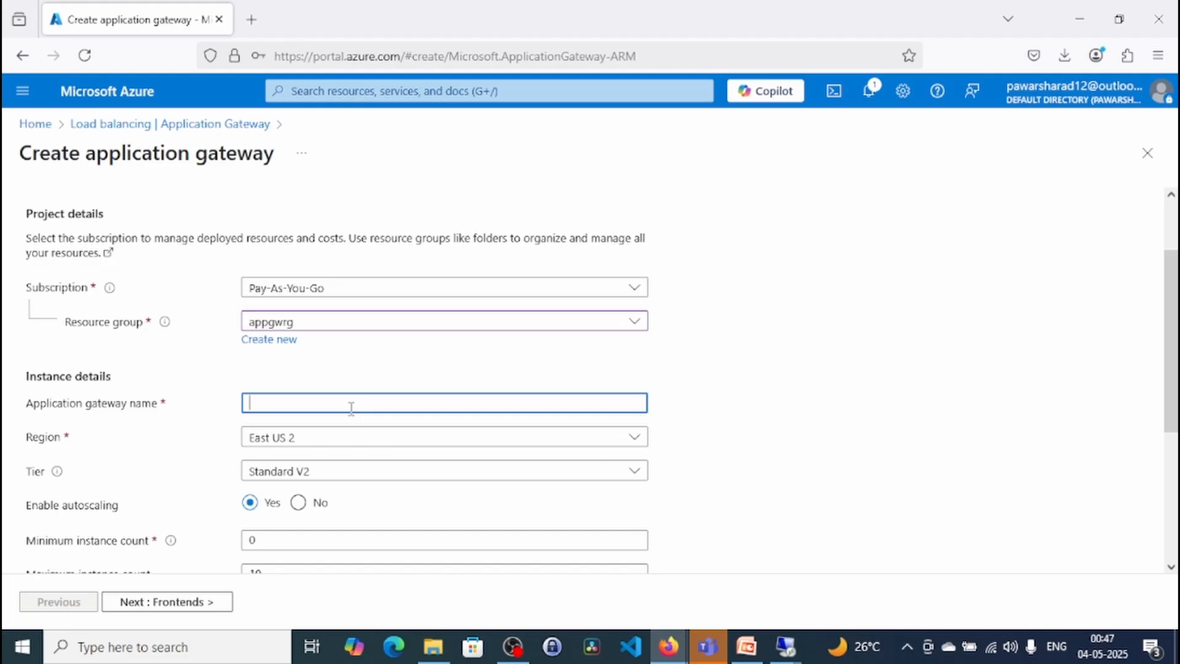
{"action": "type", "text": "MyappGatway"}
- Select the Standard V2 tier, turn off autoscaling and keep availability zones 1, 2 and 3 for the gateway
{"action": "scroll", "coordinate": [763, 418], "scroll_direction": "down", "scroll_amount": 2}
{"action": "scroll", "coordinate": [763, 418], "scroll_direction": "down", "scroll_amount": 1}
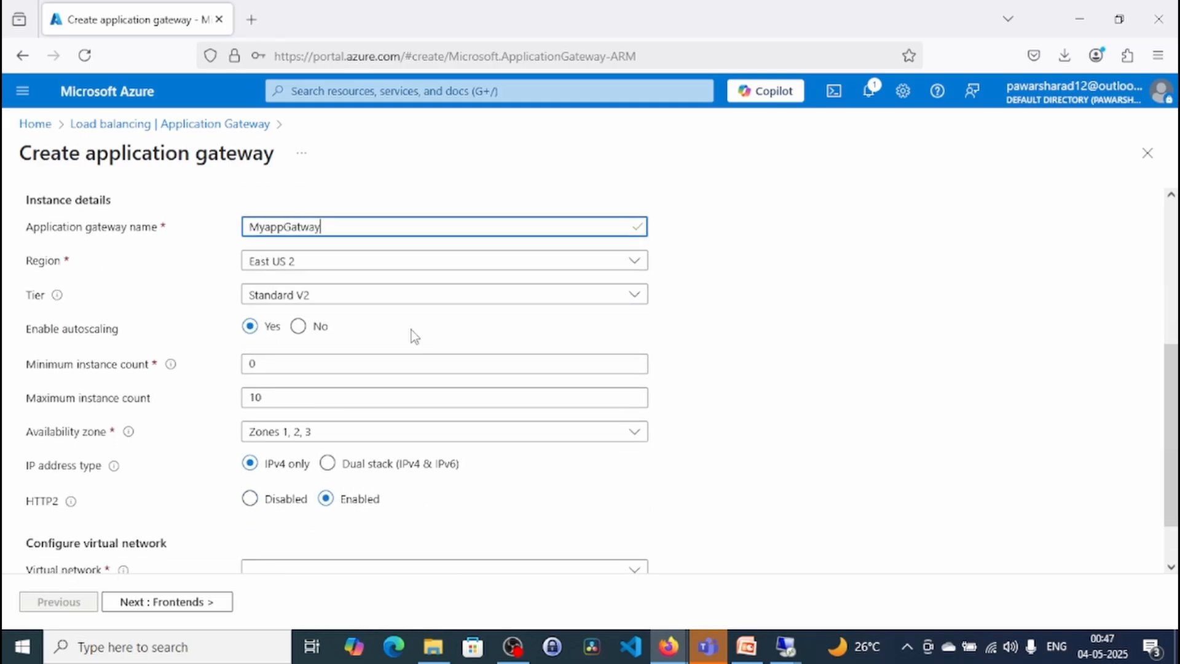
{"action": "left_click", "coordinate": [350, 302]}
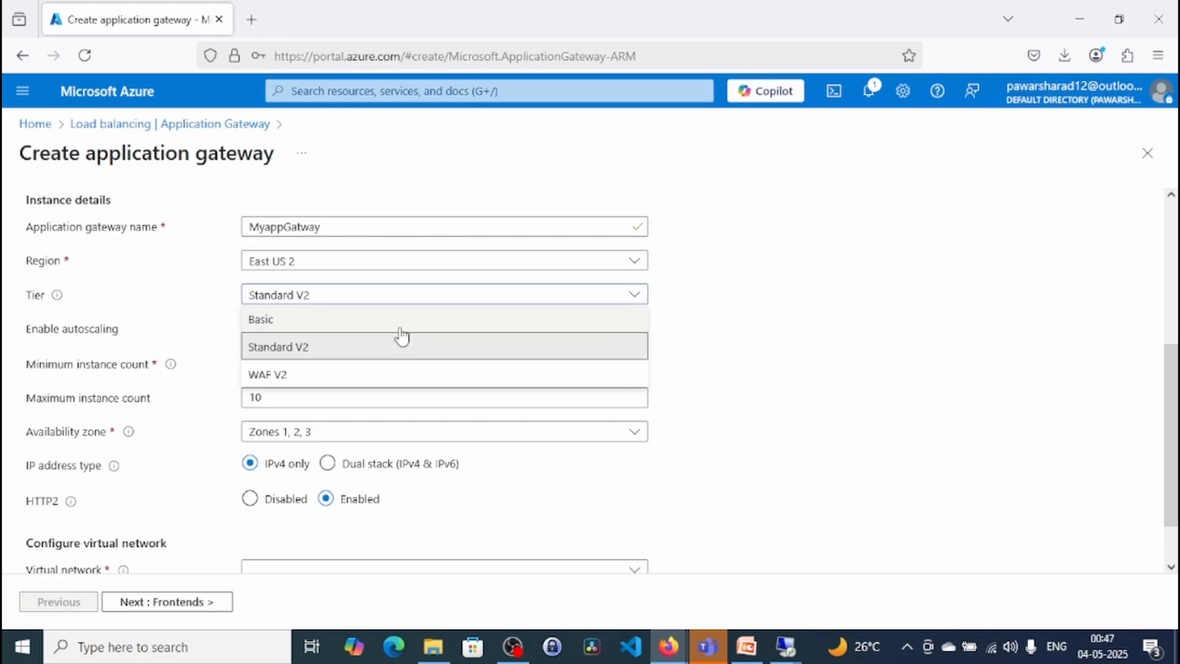
{"action": "left_click", "coordinate": [346, 360]}
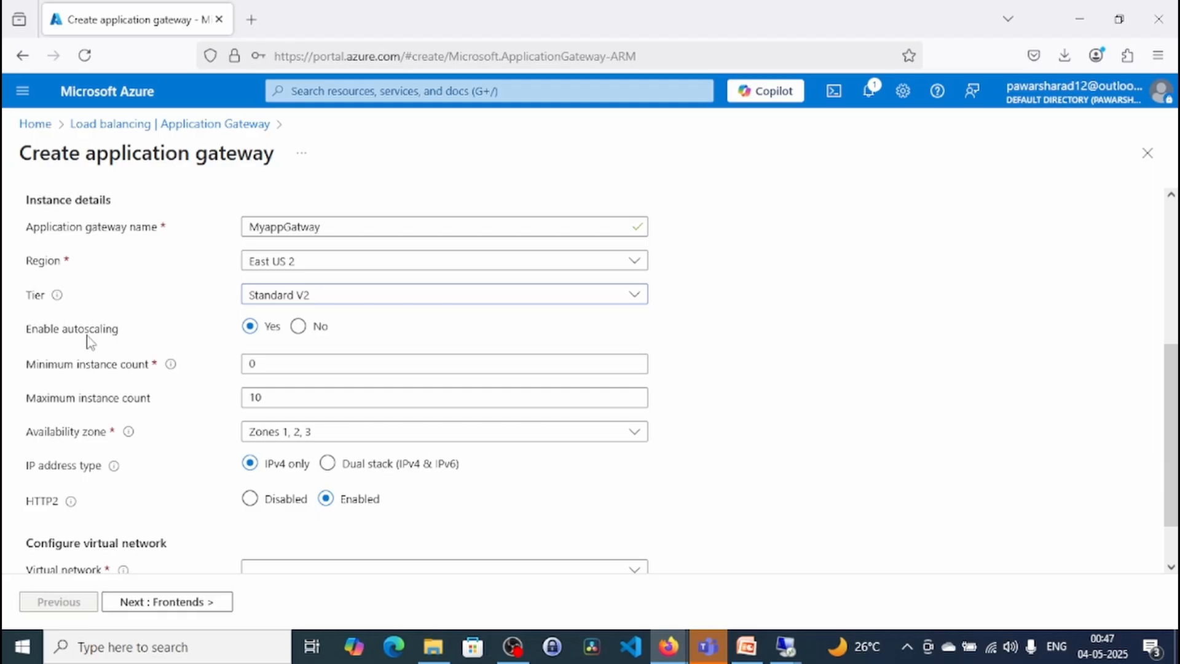
{"action": "left_click", "coordinate": [298, 326]}
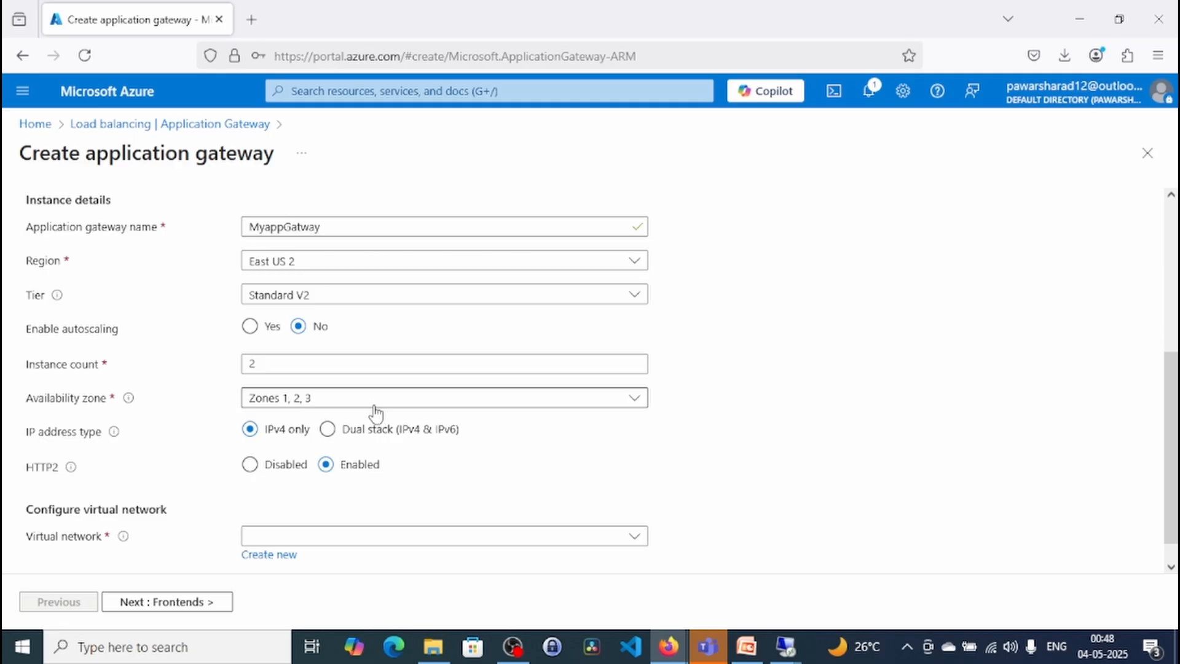
{"action": "left_click", "coordinate": [521, 400]}
{"action": "left_click", "coordinate": [521, 407]}
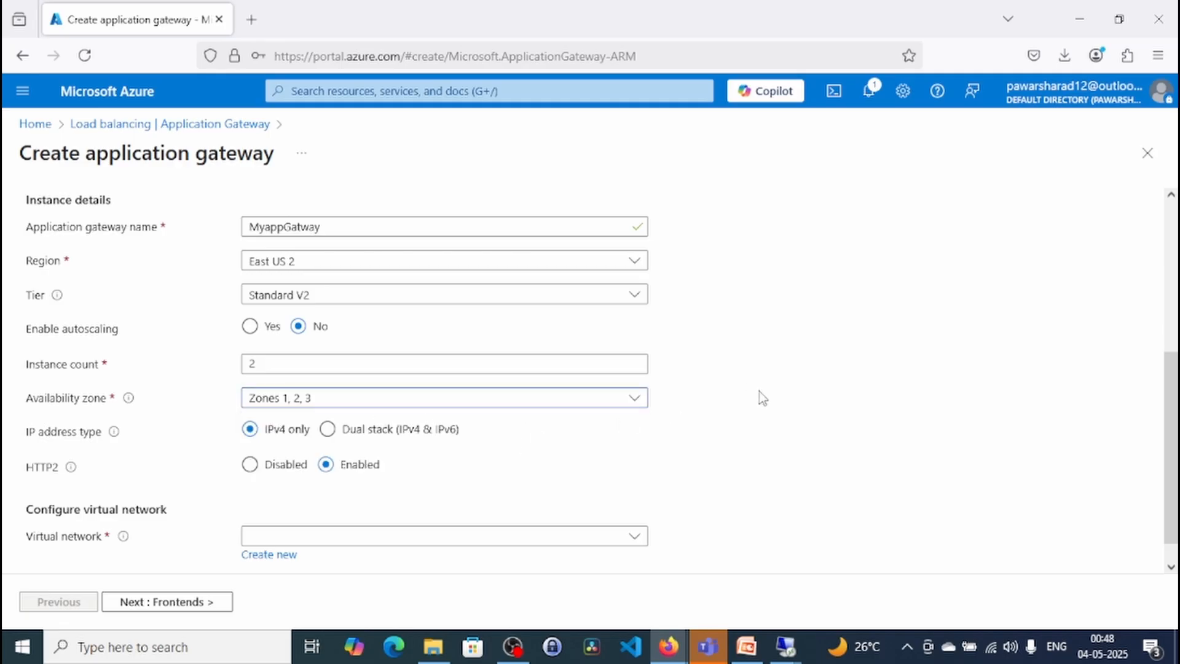
- Select AppGwNet as the application gateway's virtual network
{"action": "scroll", "coordinate": [772, 404], "scroll_direction": "down", "scroll_amount": 1}
{"action": "left_click", "coordinate": [567, 508]}
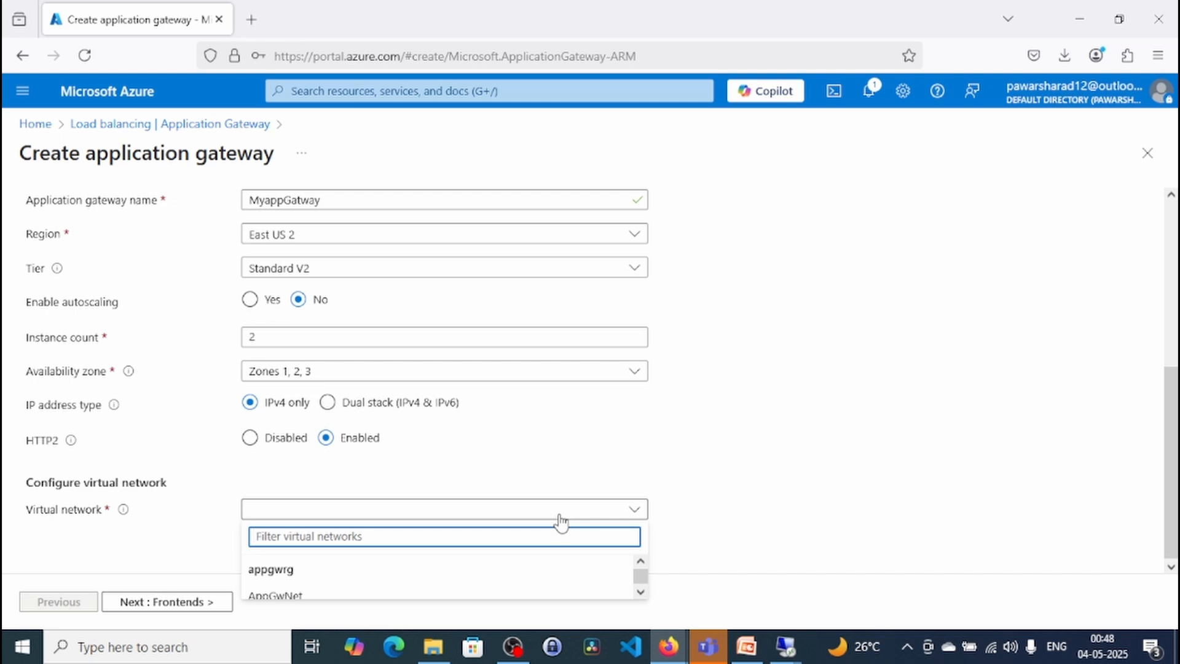
{"action": "left_click", "coordinate": [752, 463]}
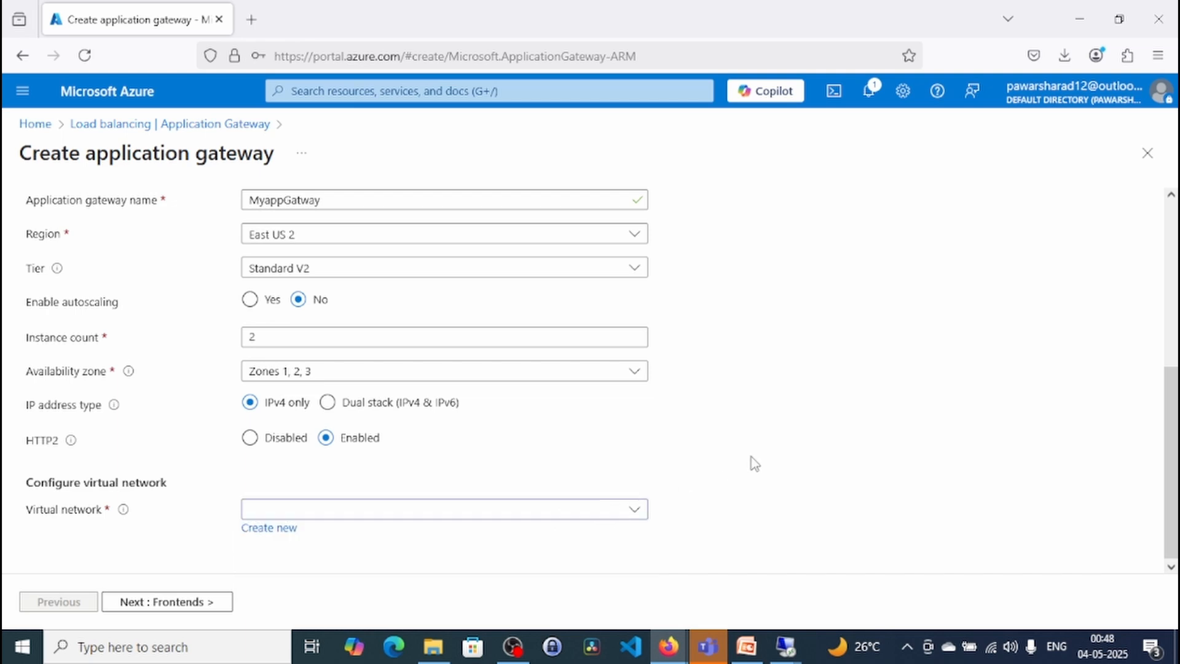
{"action": "left_click", "coordinate": [583, 511]}
{"action": "left_click_drag", "start_coordinate": [1171, 476], "coordinate": [1171, 499]}
{"action": "left_click", "coordinate": [611, 509]}
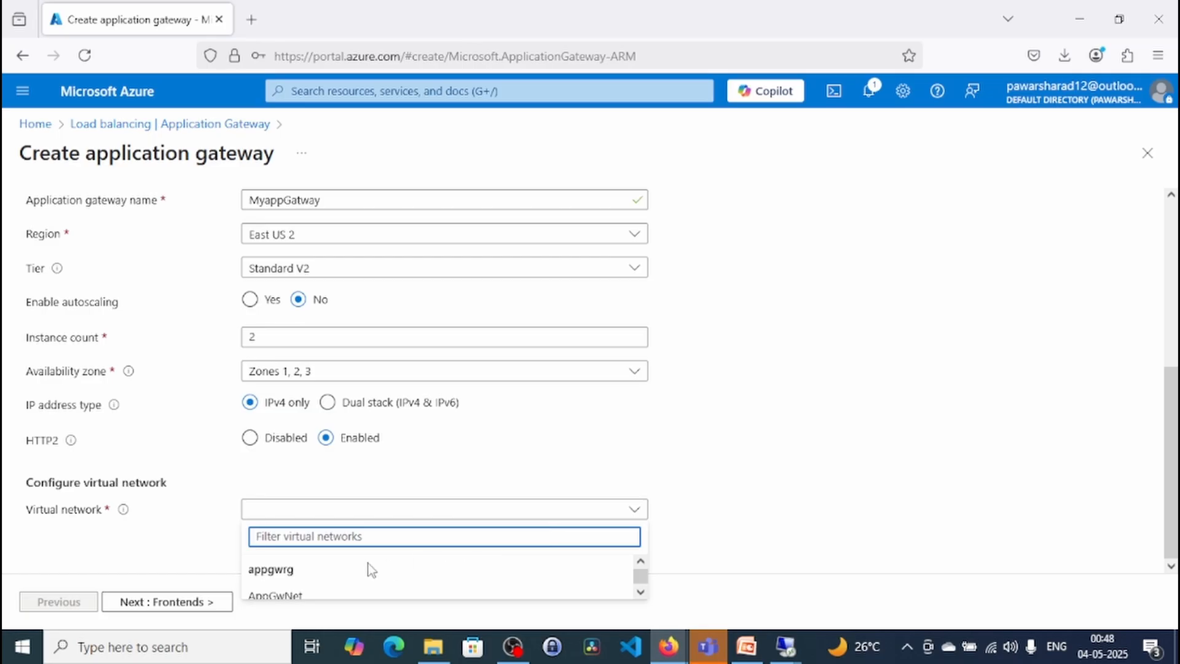
{"action": "left_click", "coordinate": [302, 597]}
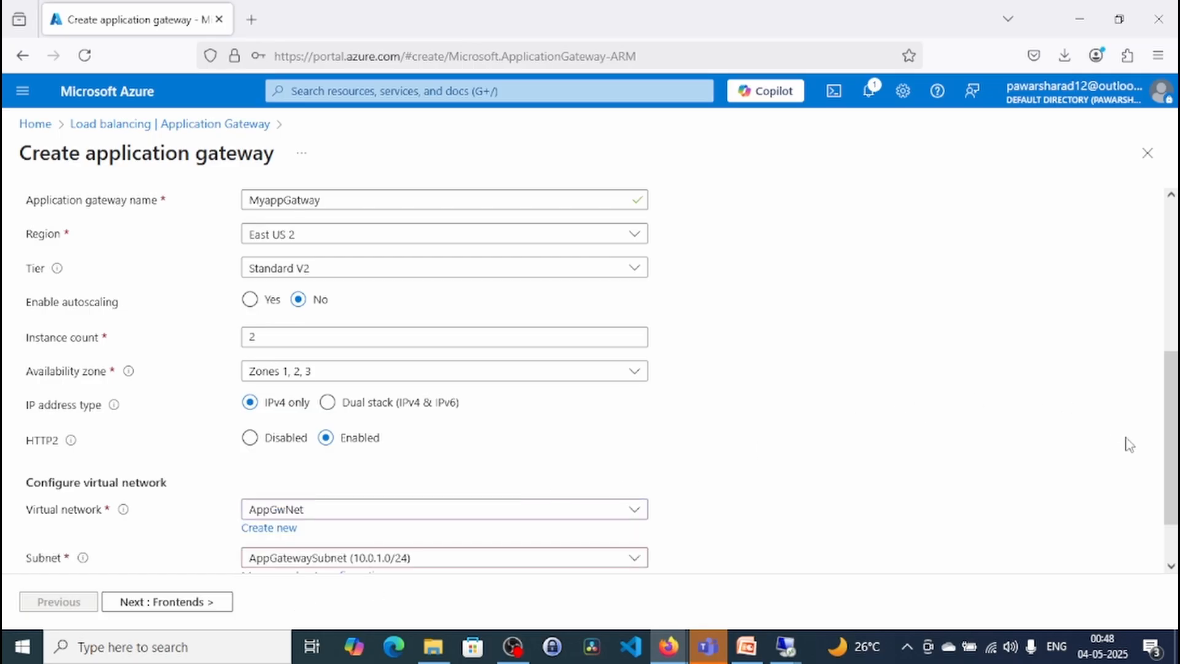
- Add a subnet named default2 to AppGwNet, starting at 10.0.2.0 with size /24
{"action": "scroll", "coordinate": [1169, 552], "scroll_direction": "down", "scroll_amount": 2}
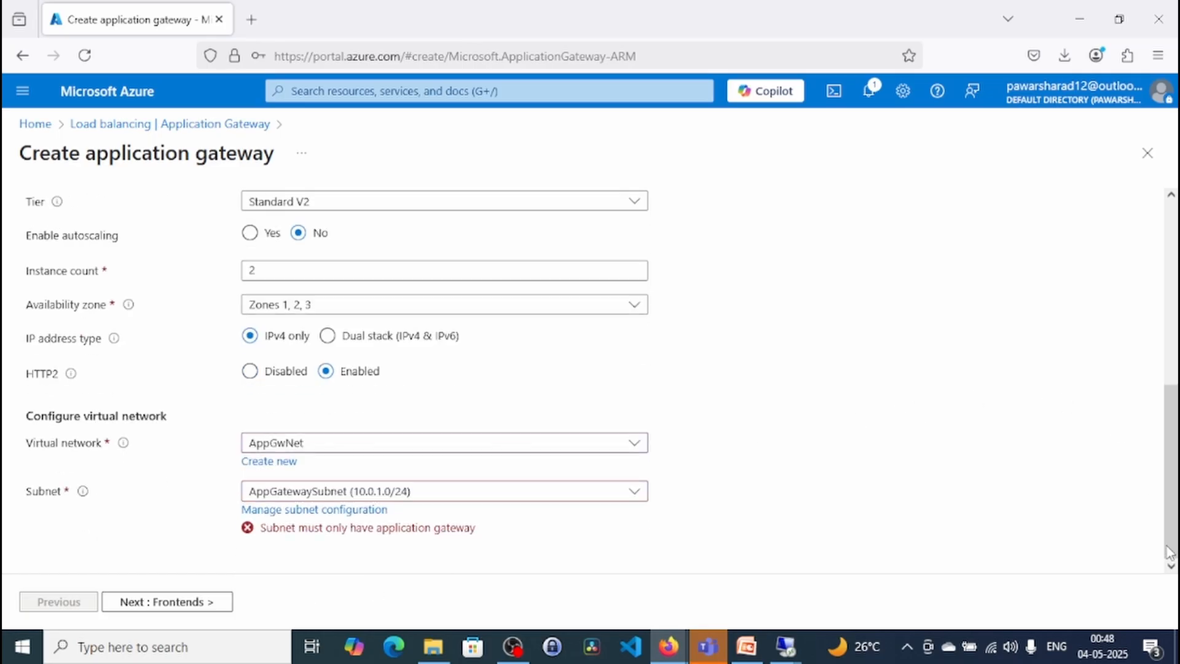
{"action": "left_click", "coordinate": [384, 496]}
{"action": "left_click", "coordinate": [381, 509]}
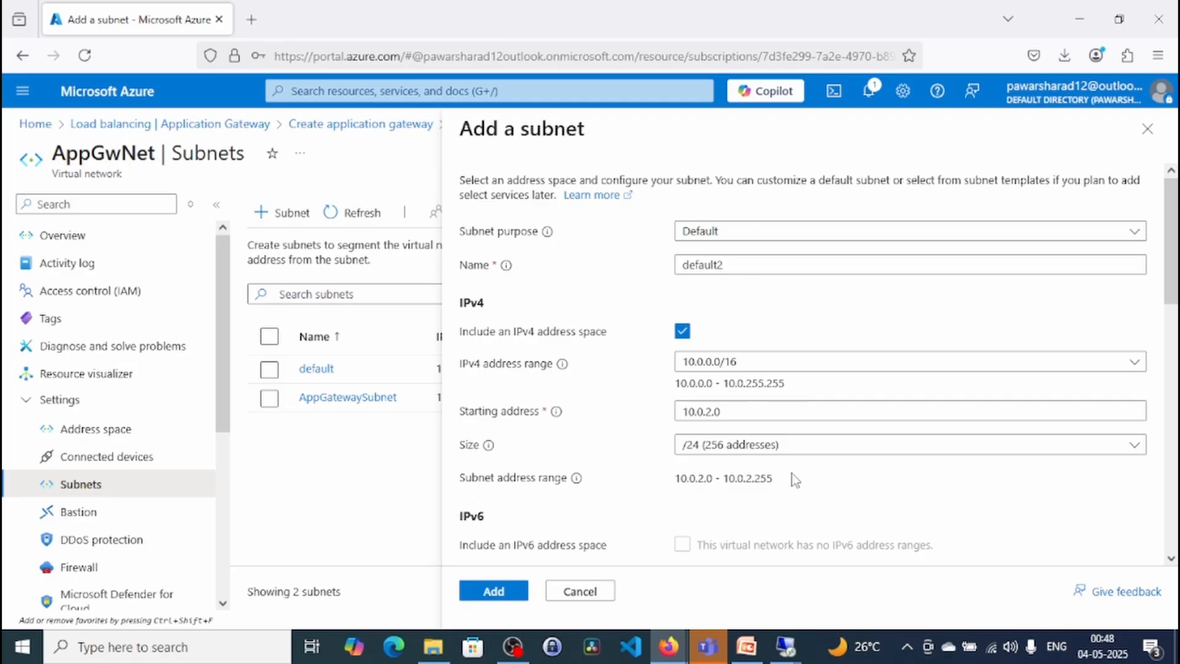
{"action": "left_click", "coordinate": [507, 593]}
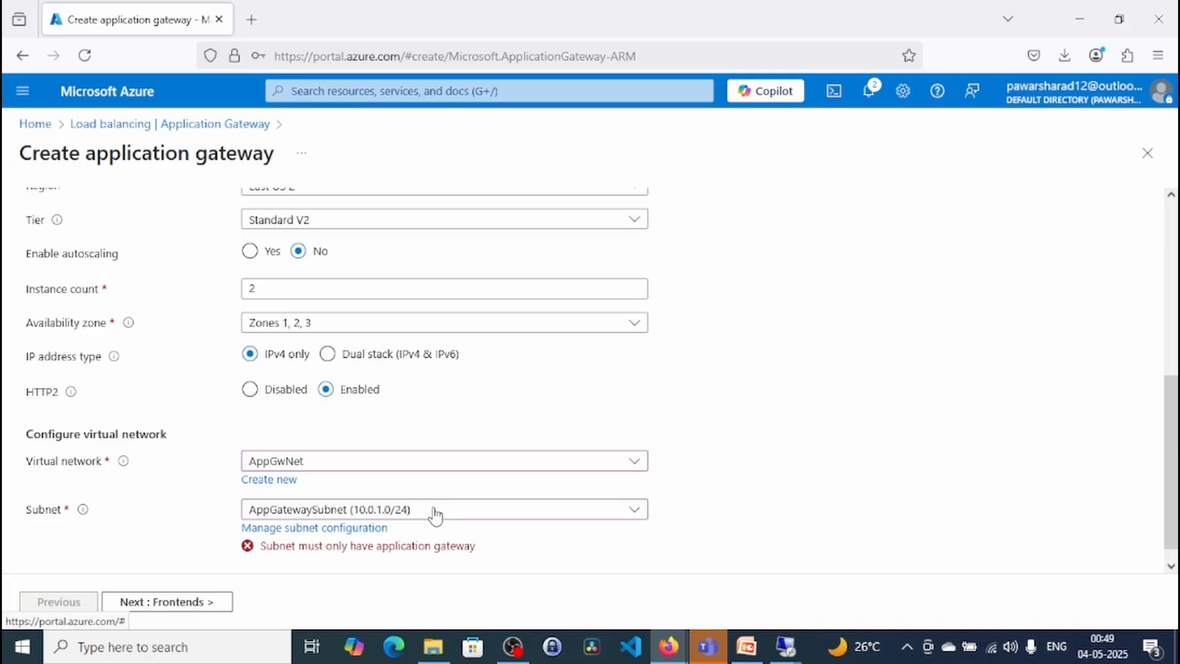
- Assign the default2 (10.0.2.0/24) subnet to the gateway and proceed to its frontend settings
{"action": "left_click", "coordinate": [437, 515]}
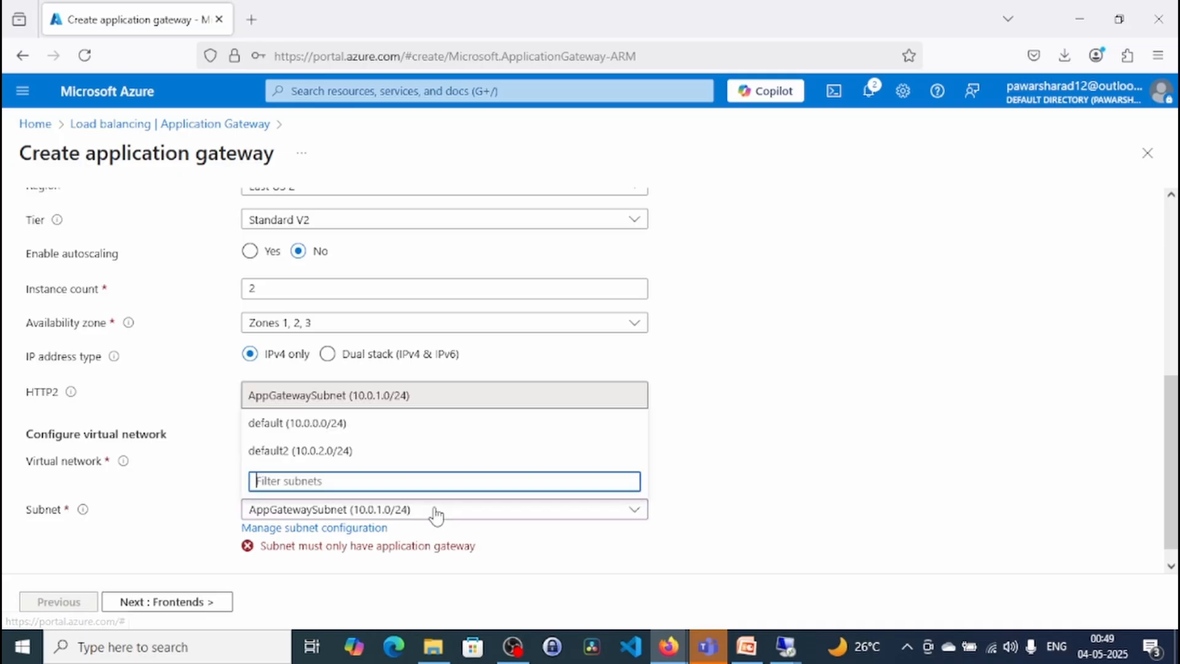
{"action": "left_click", "coordinate": [311, 452]}
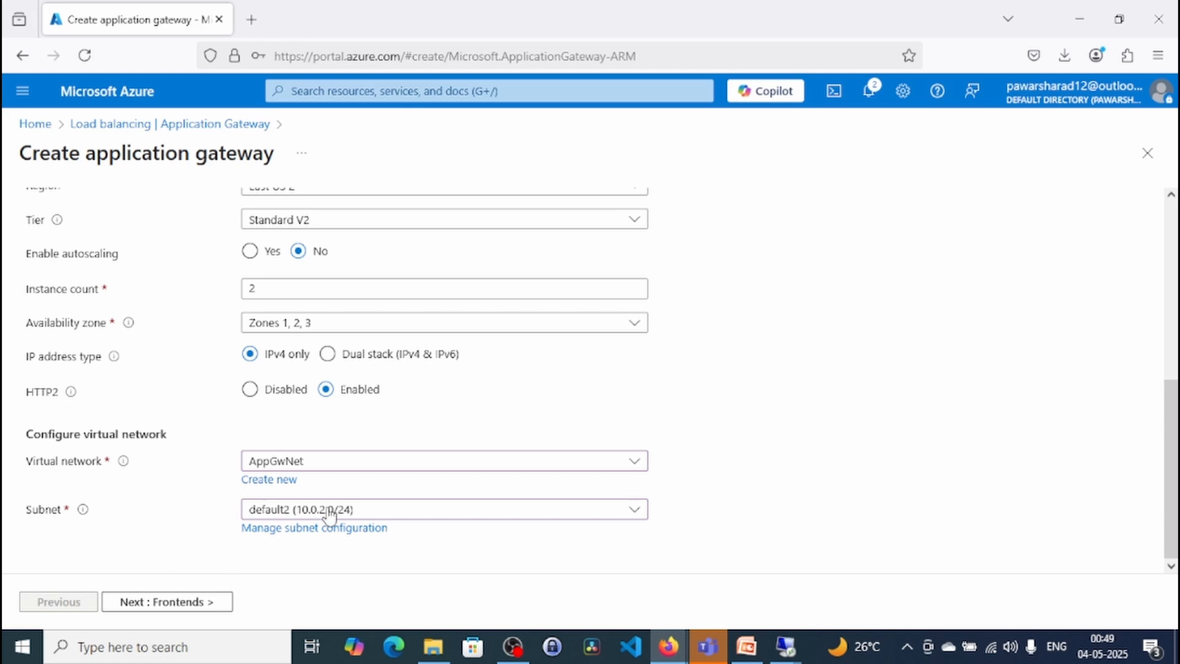
{"action": "left_click", "coordinate": [188, 603]}
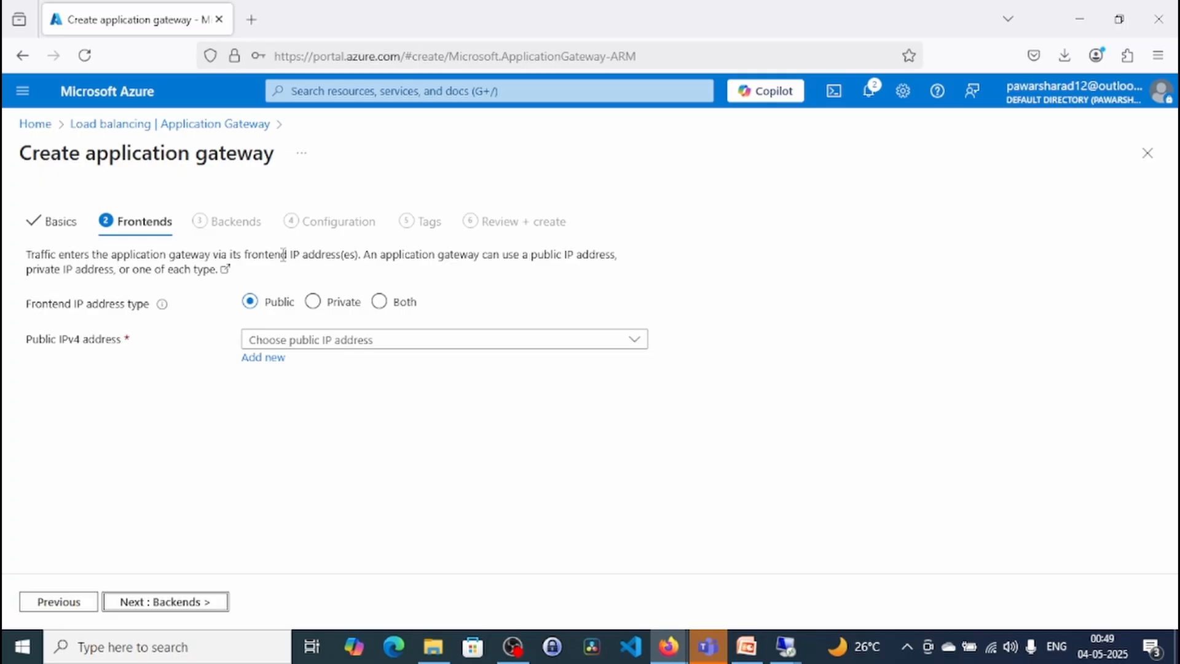
- Use AppGwpublicIP as the gateway's public frontend IPv4 address and proceed to the backend settings
{"action": "left_click", "coordinate": [382, 345]}
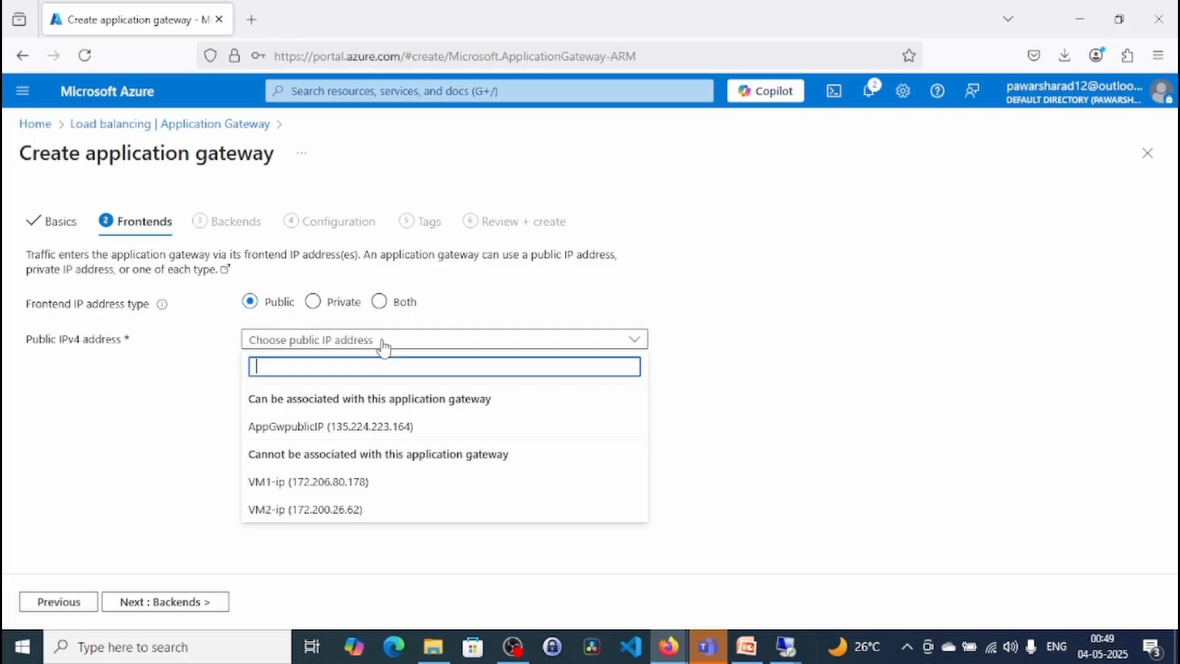
{"action": "left_click", "coordinate": [359, 432]}
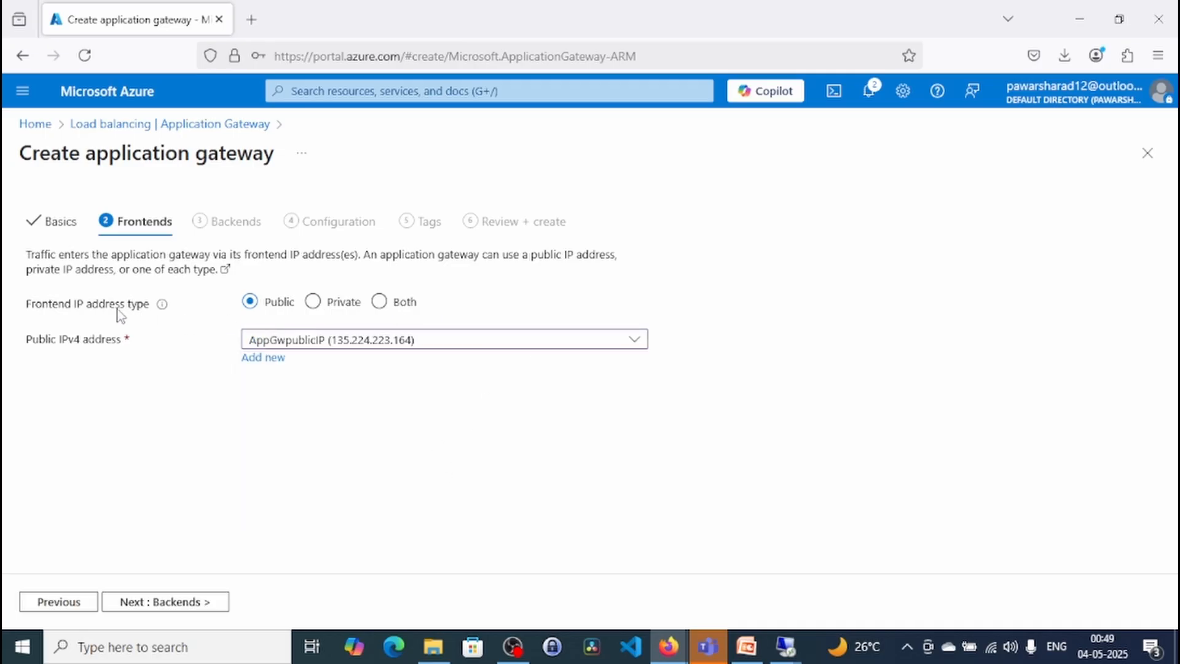
{"action": "mouse_move", "coordinate": [160, 310]}
{"action": "left_click", "coordinate": [165, 604]}
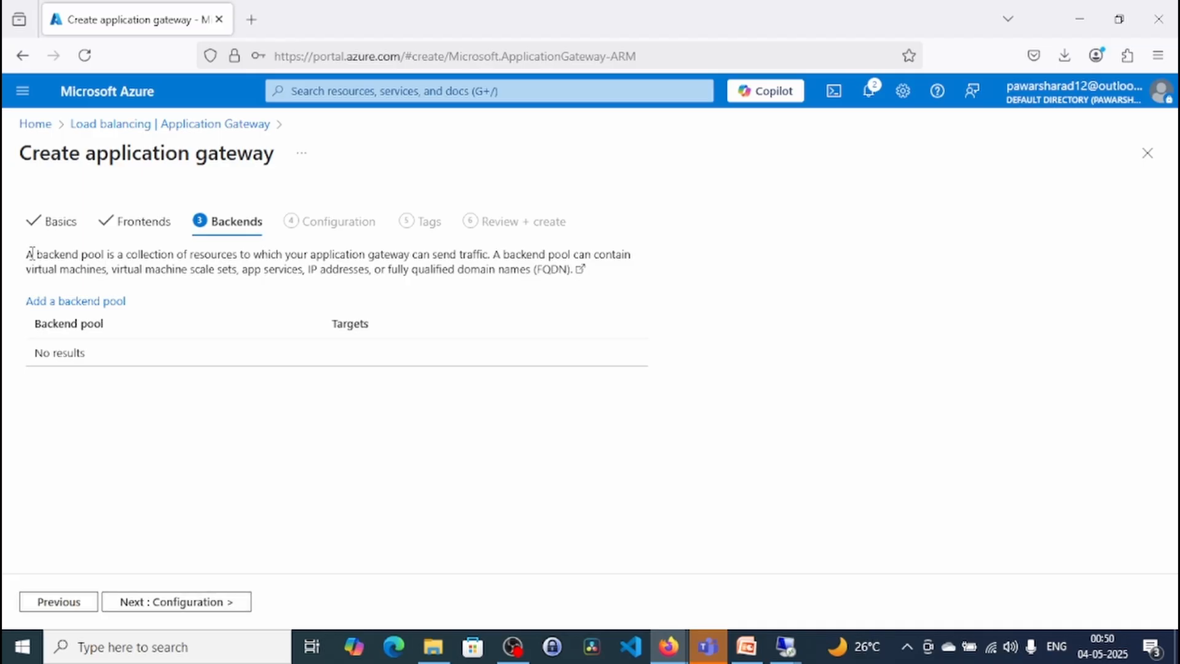
{"action": "left_click_drag", "start_coordinate": [34, 254], "coordinate": [631, 254]}
{"action": "left_click", "coordinate": [505, 259]}
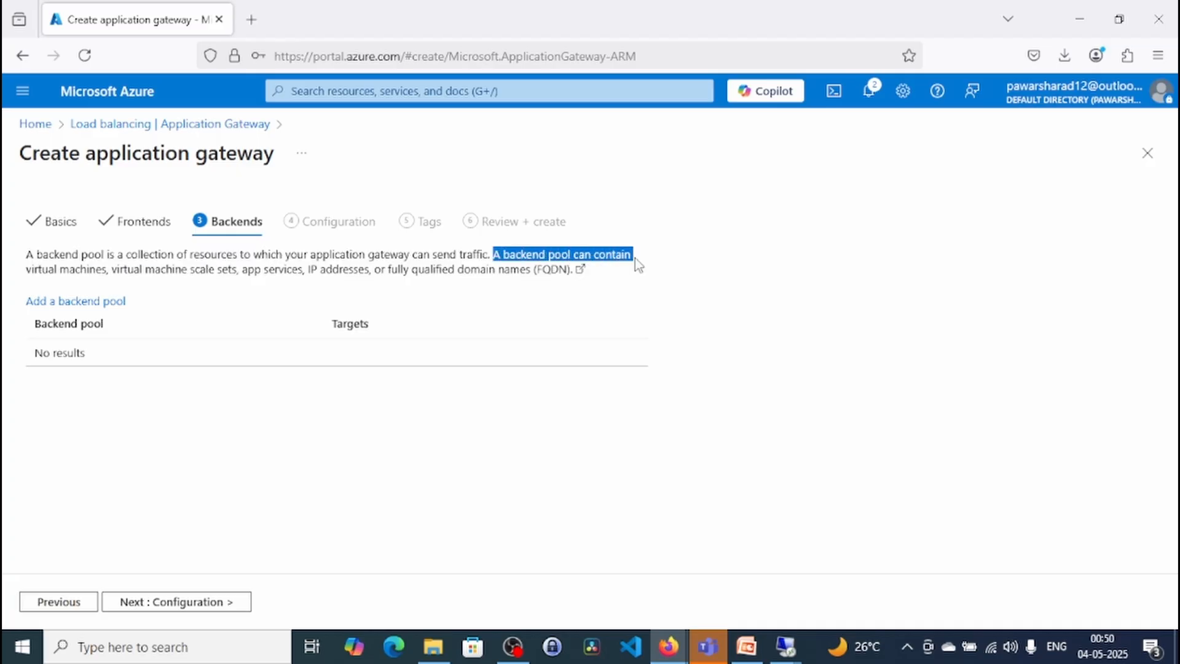
{"action": "left_click_drag", "start_coordinate": [636, 258], "coordinate": [496, 271]}
{"action": "left_click", "coordinate": [428, 272]}
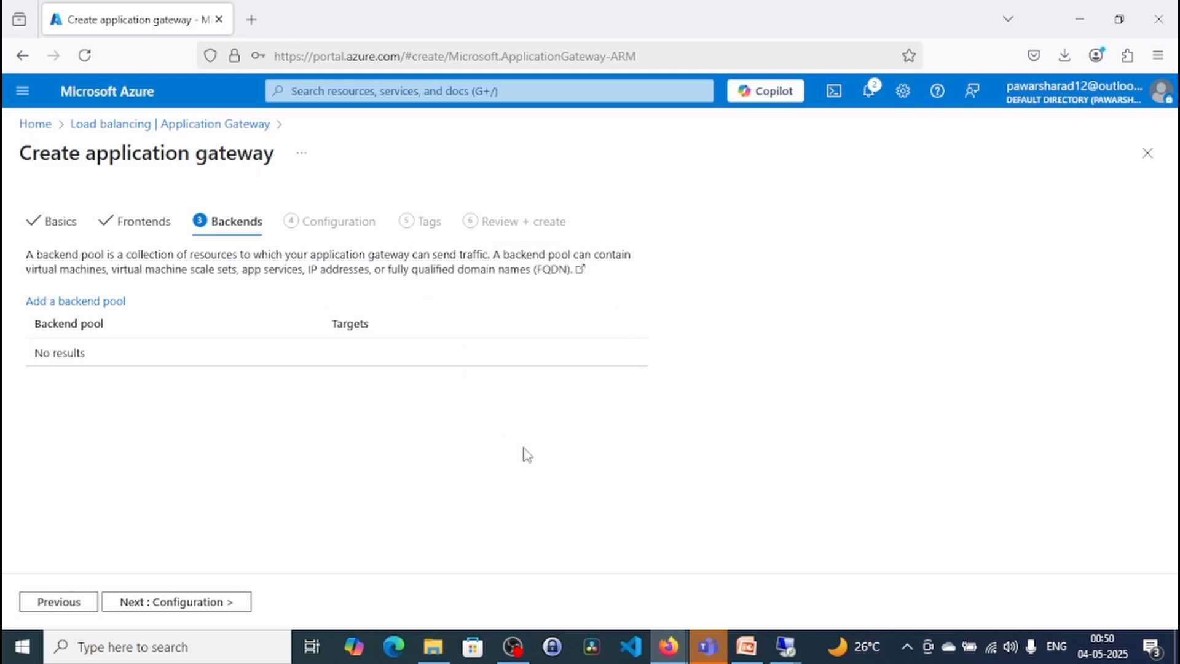
- Start a backend pool named myappgwbackend and set its first target type to Virtual machine
{"action": "left_click", "coordinate": [106, 311]}
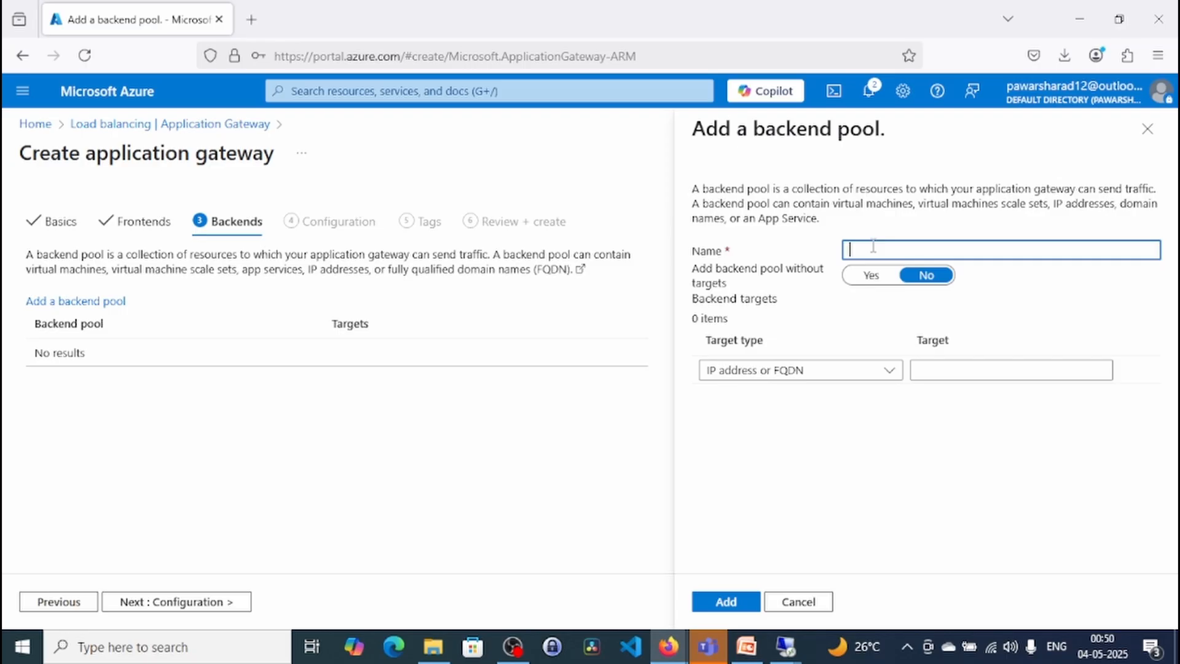
{"action": "type", "text": "myappgwbackend"}
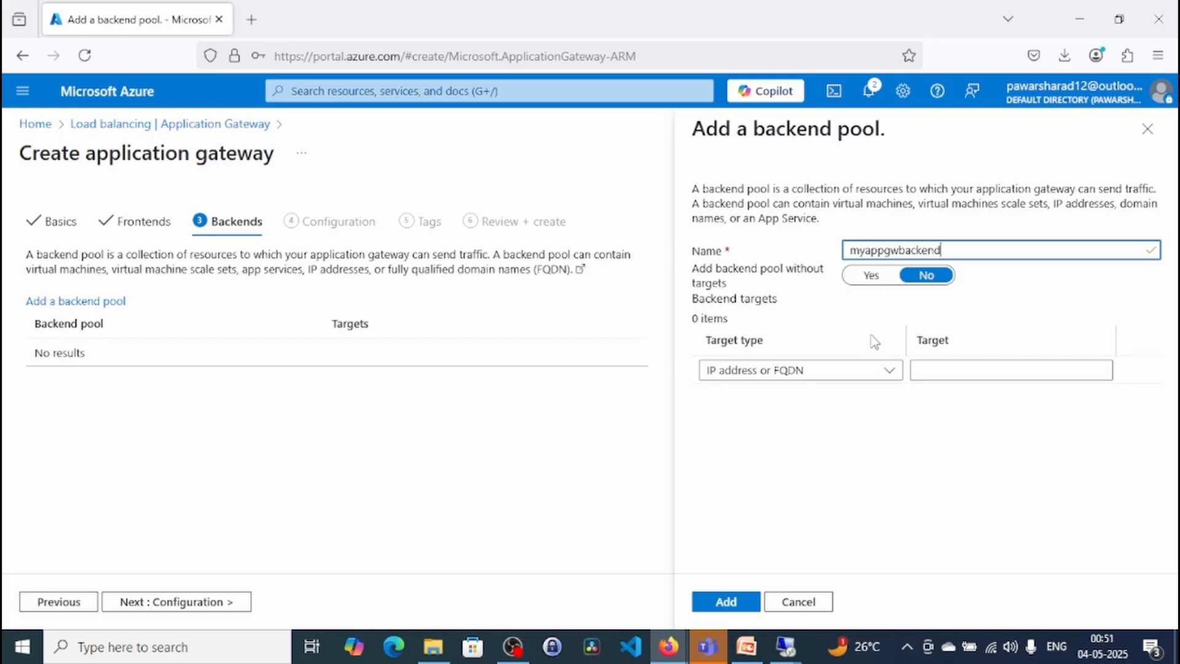
{"action": "left_click", "coordinate": [887, 373]}
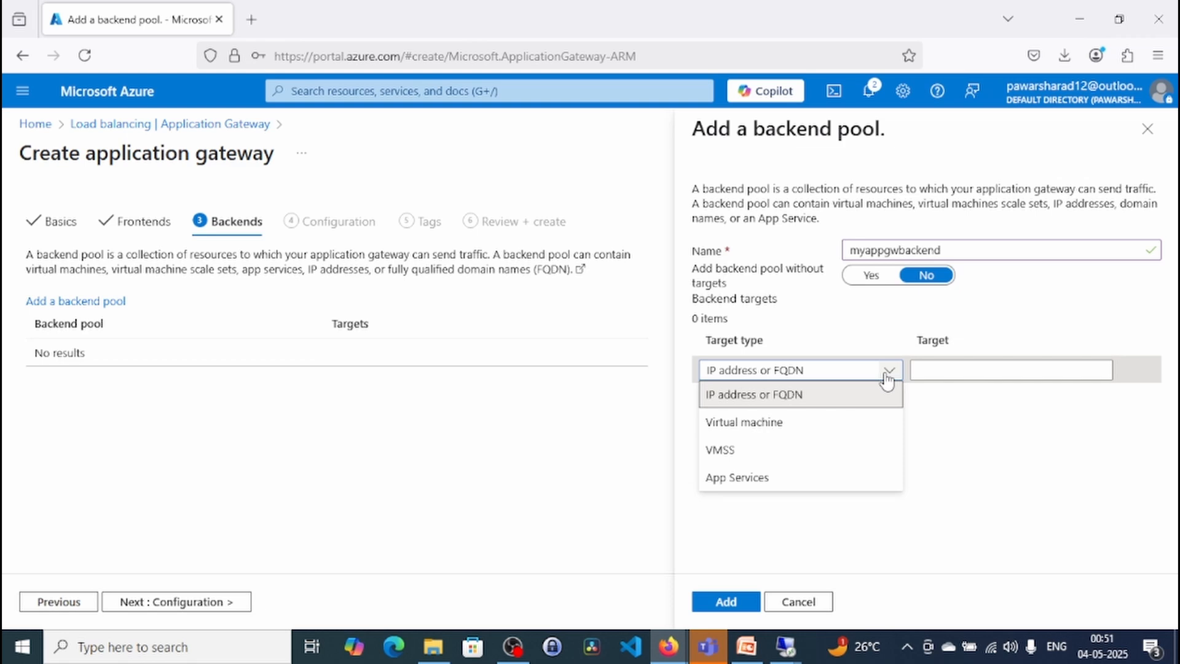
{"action": "left_click", "coordinate": [770, 424]}
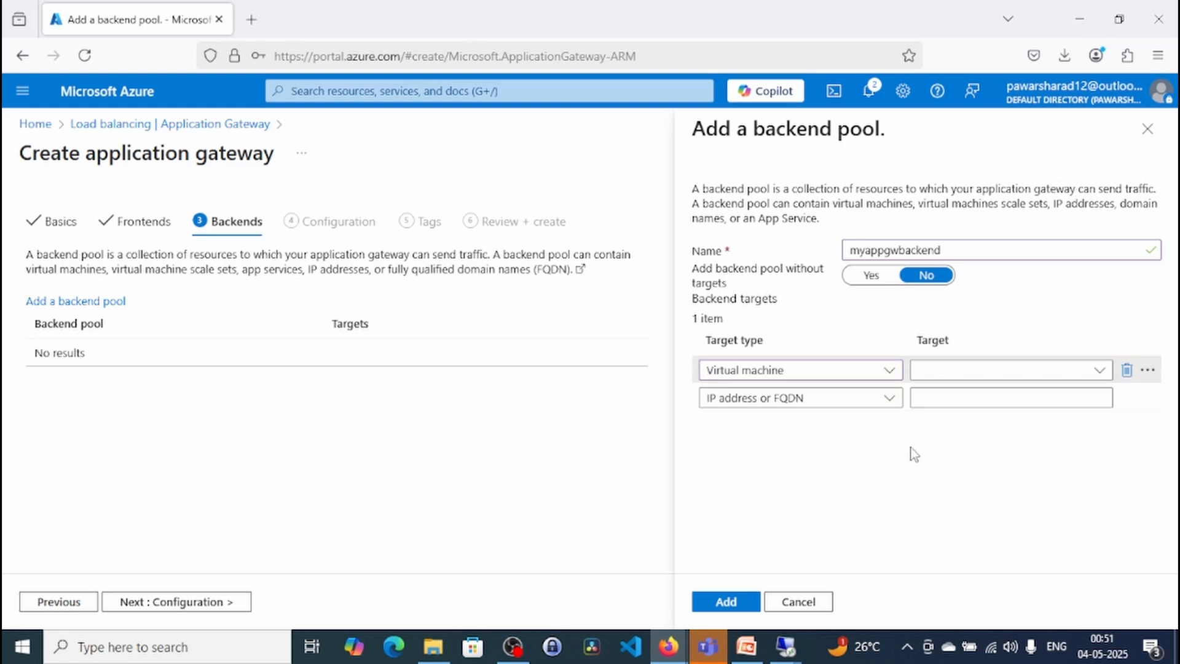
{"action": "left_click", "coordinate": [889, 370]}
{"action": "left_click", "coordinate": [772, 395]}
{"action": "left_click", "coordinate": [887, 371]}
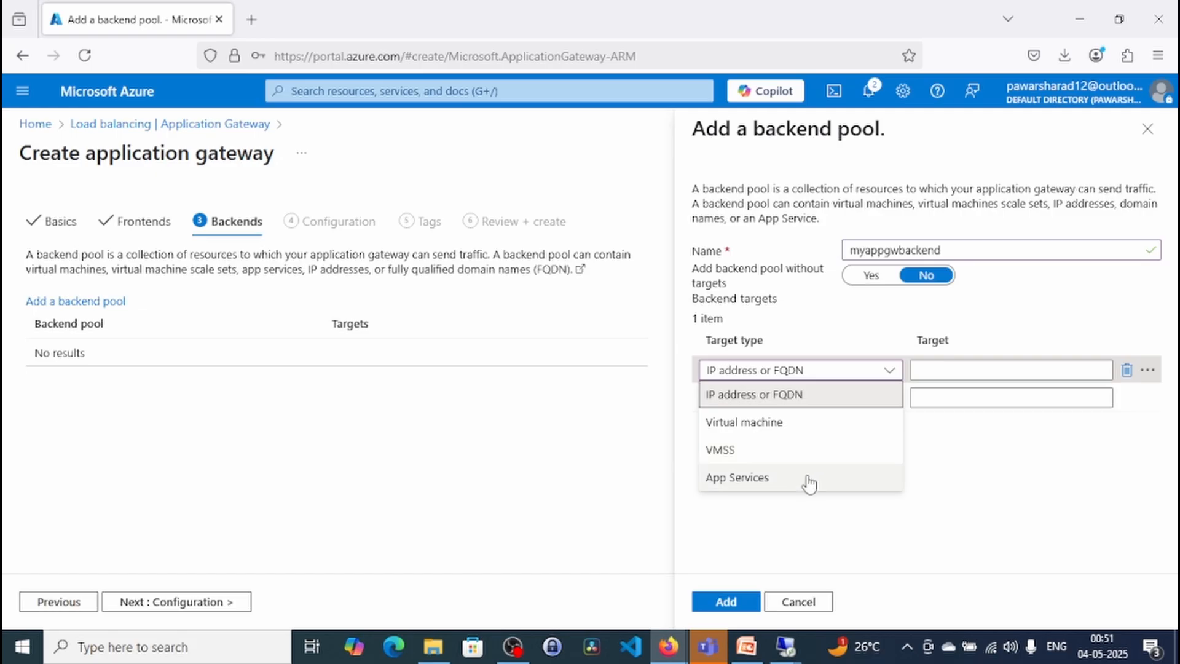
{"action": "left_click", "coordinate": [799, 434]}
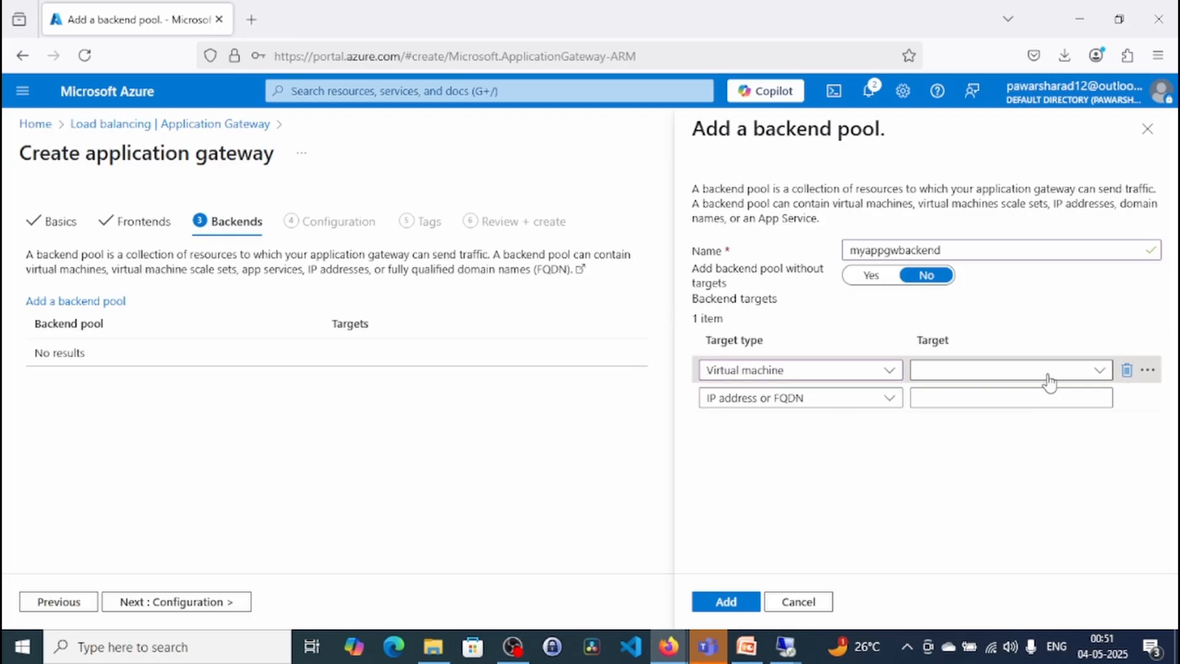
- Add the backend pool with the virtual machine targets vm1241 (10.0.0.4) and vm2930 (10.0.1.4)
{"action": "left_click", "coordinate": [1094, 372]}
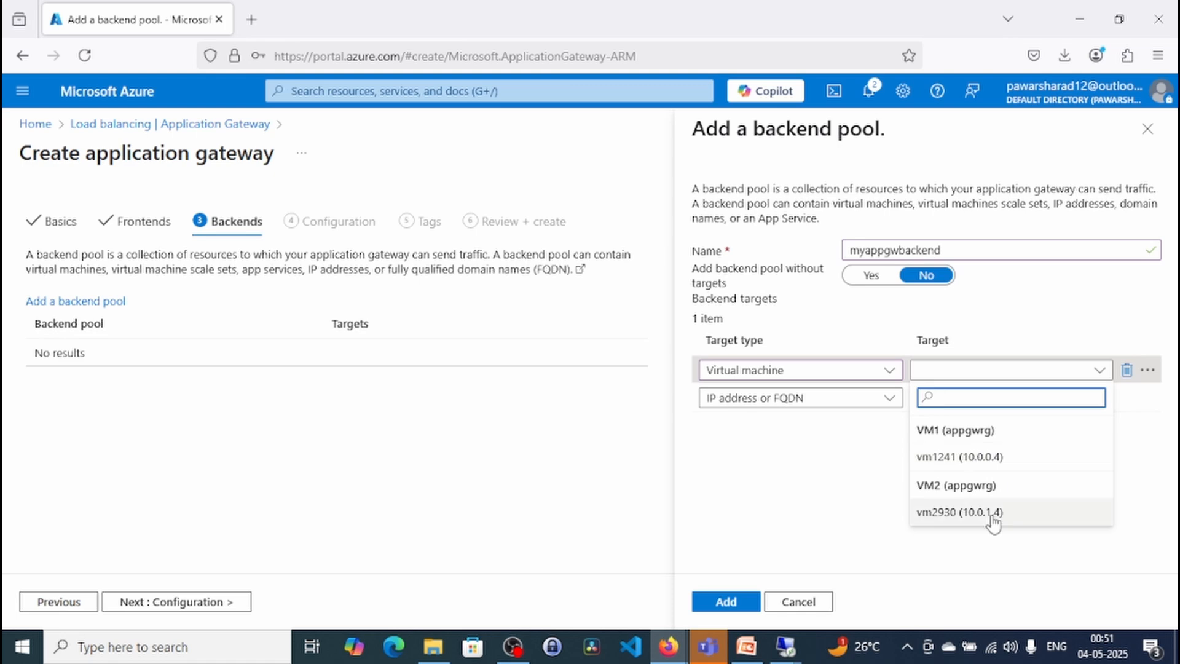
{"action": "left_click", "coordinate": [984, 456]}
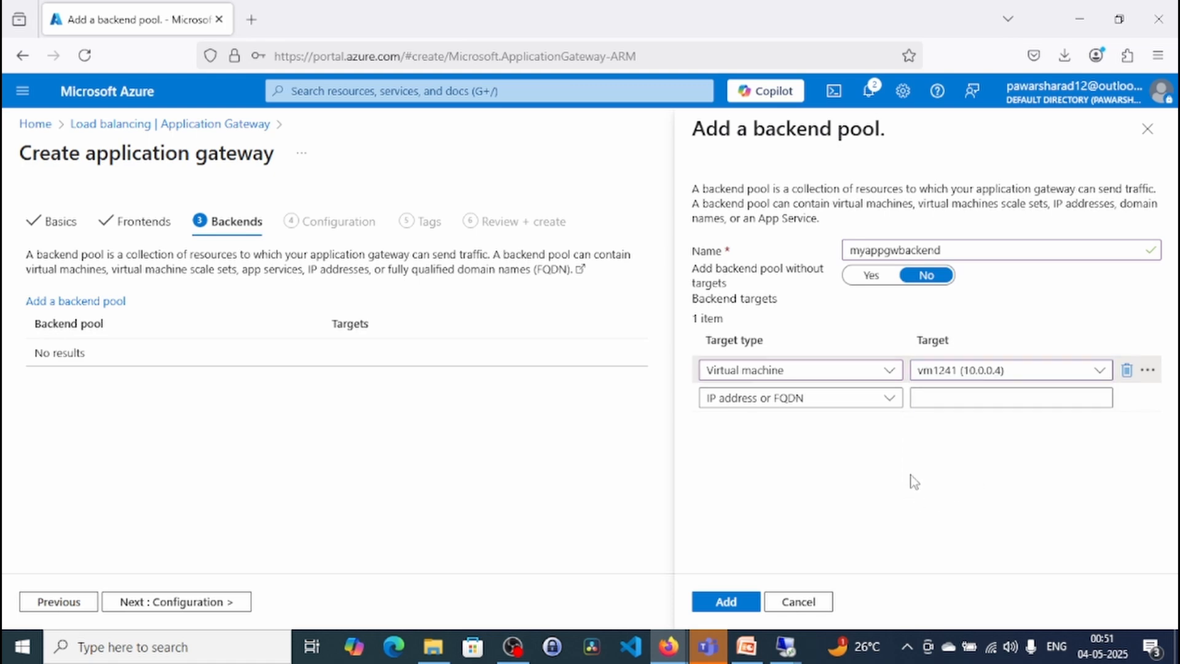
{"action": "left_click", "coordinate": [883, 398]}
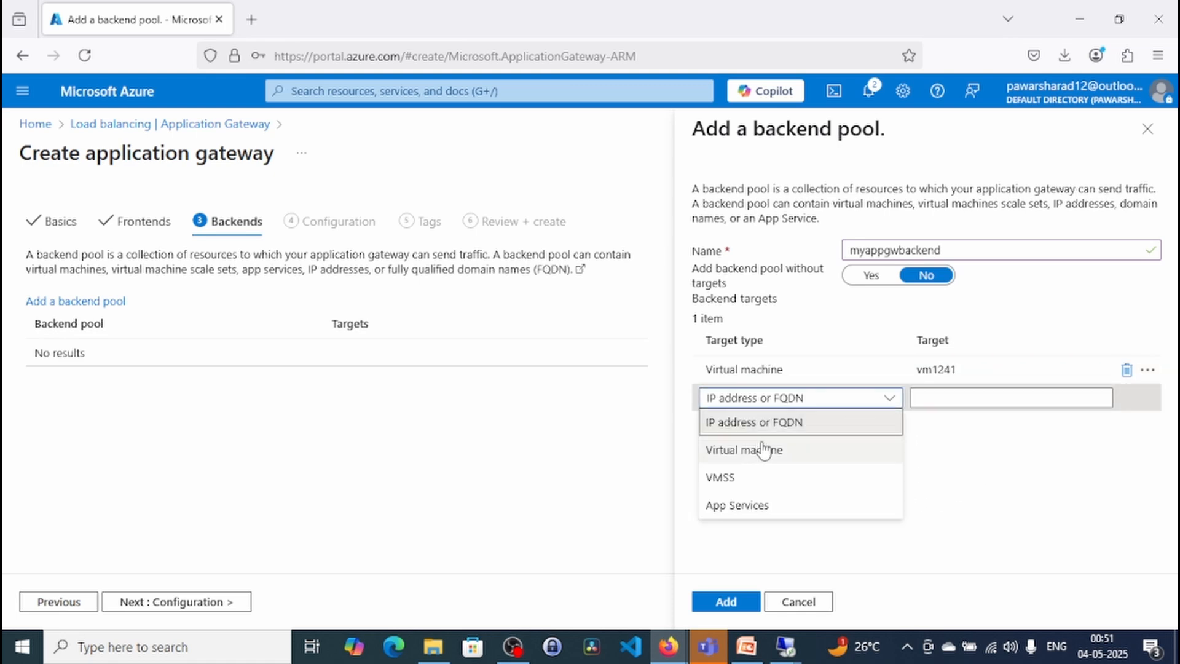
{"action": "left_click", "coordinate": [764, 449]}
{"action": "left_click", "coordinate": [1100, 400]}
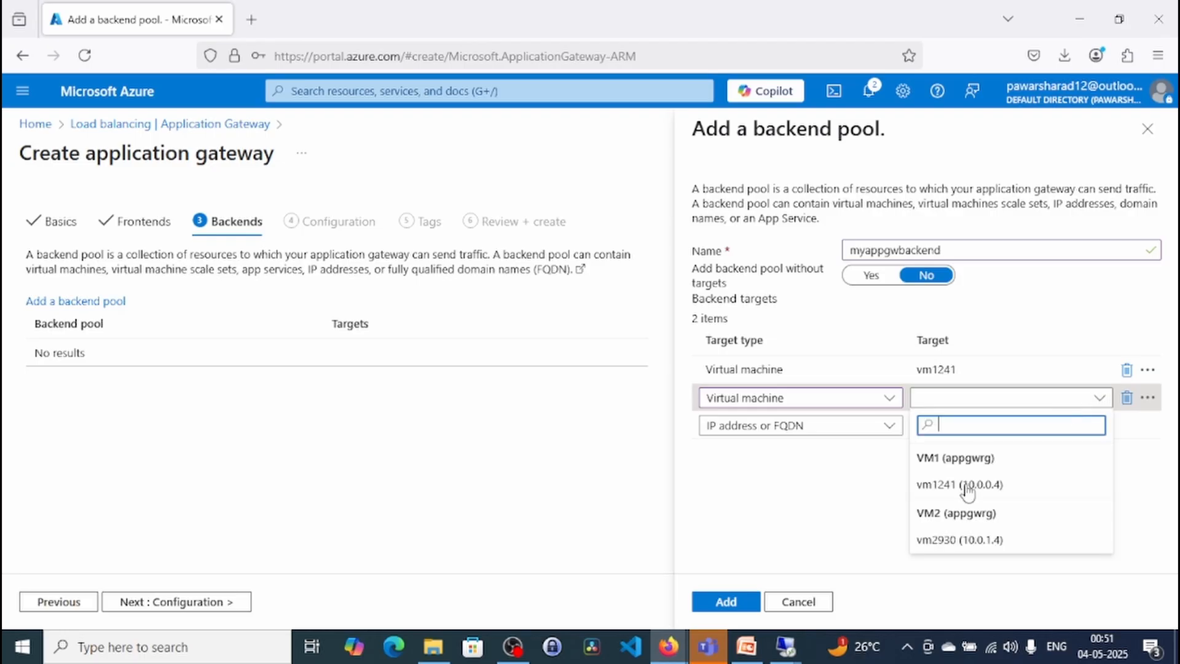
{"action": "left_click", "coordinate": [988, 536]}
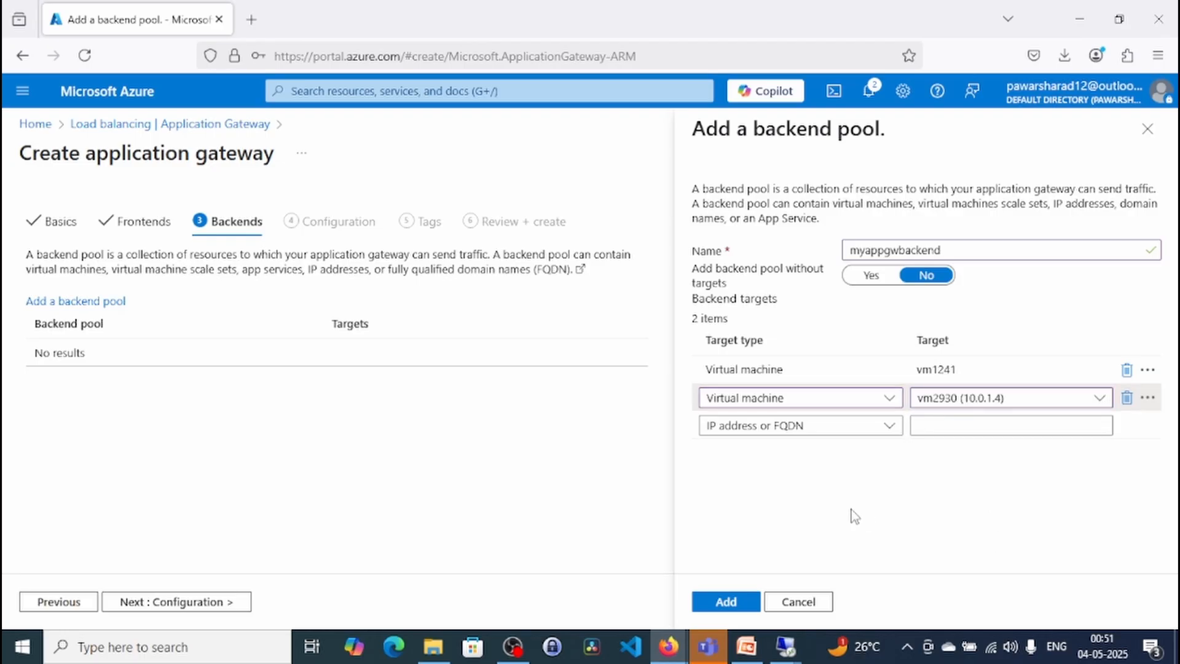
{"action": "left_click", "coordinate": [724, 606]}
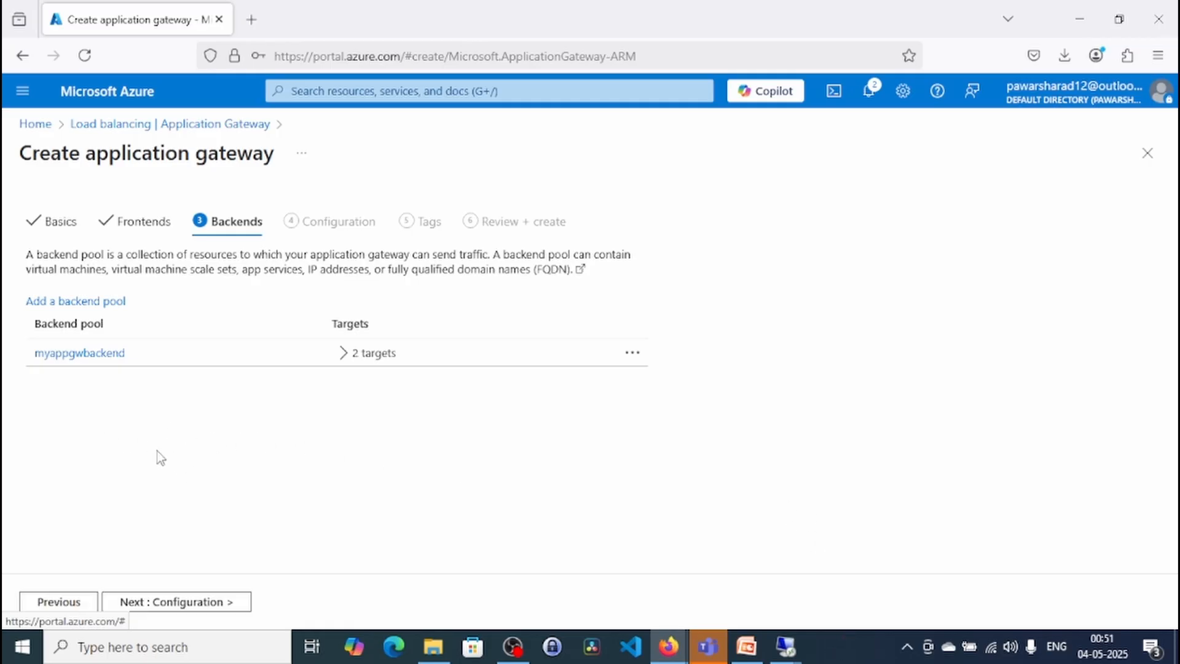
- Proceed to the gateway's configuration and start a routing rule named myappgwrule with priority 1
{"action": "left_click", "coordinate": [205, 606]}
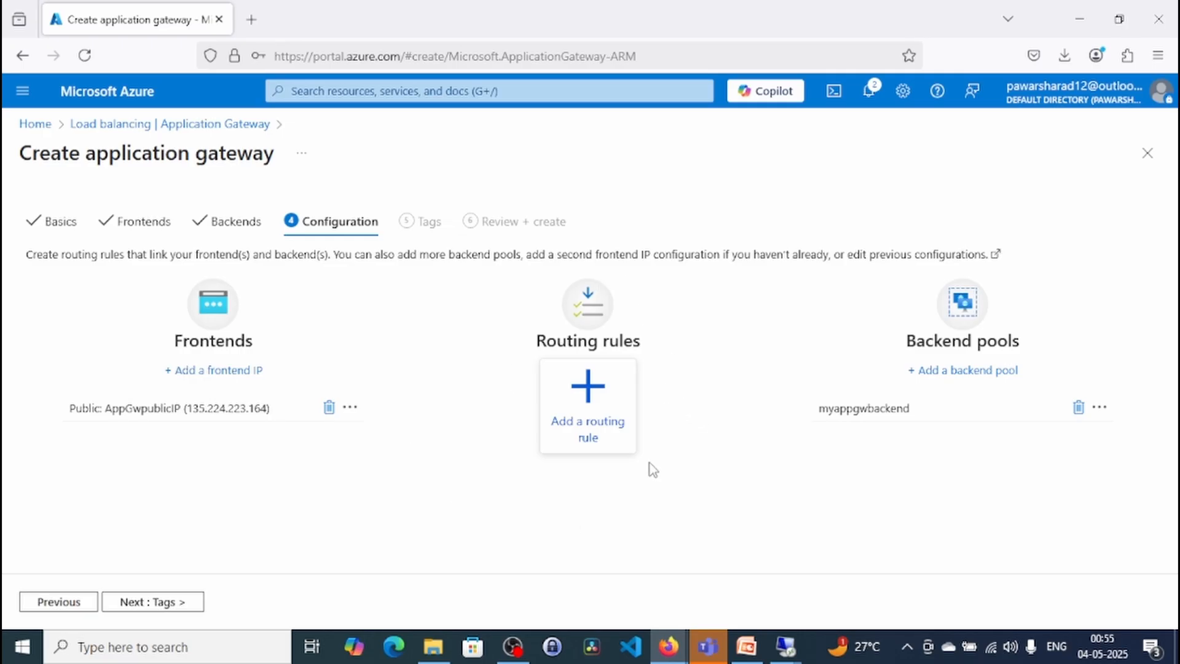
{"action": "left_click", "coordinate": [583, 421]}
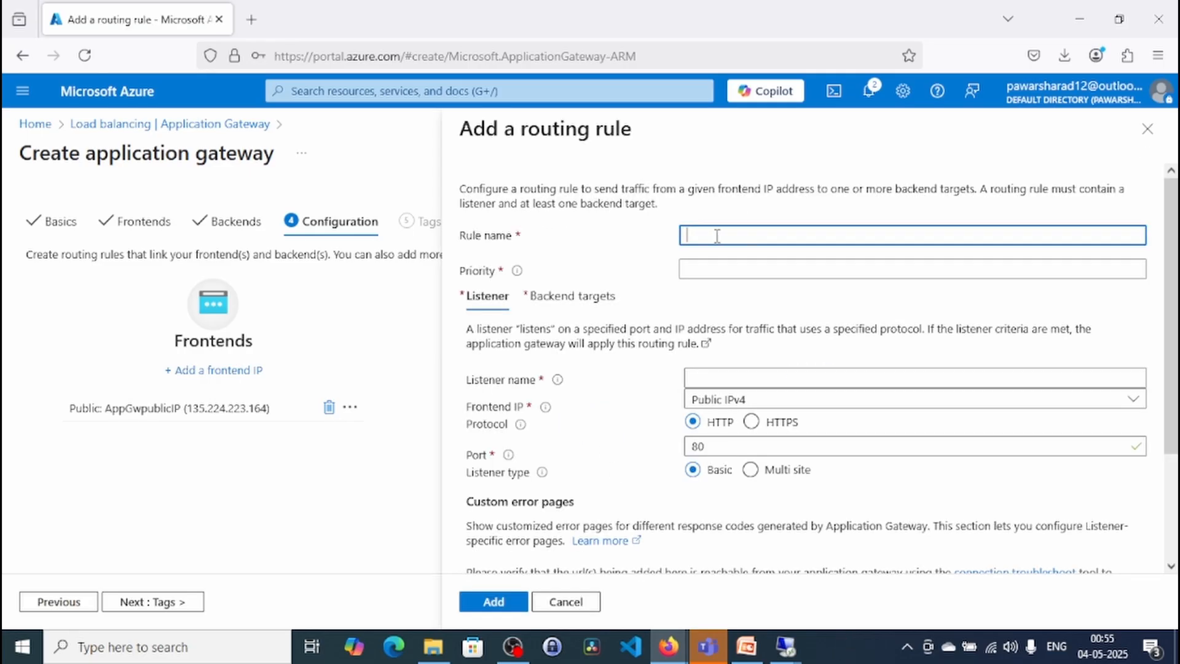
{"action": "type", "text": "myappgwrule"}
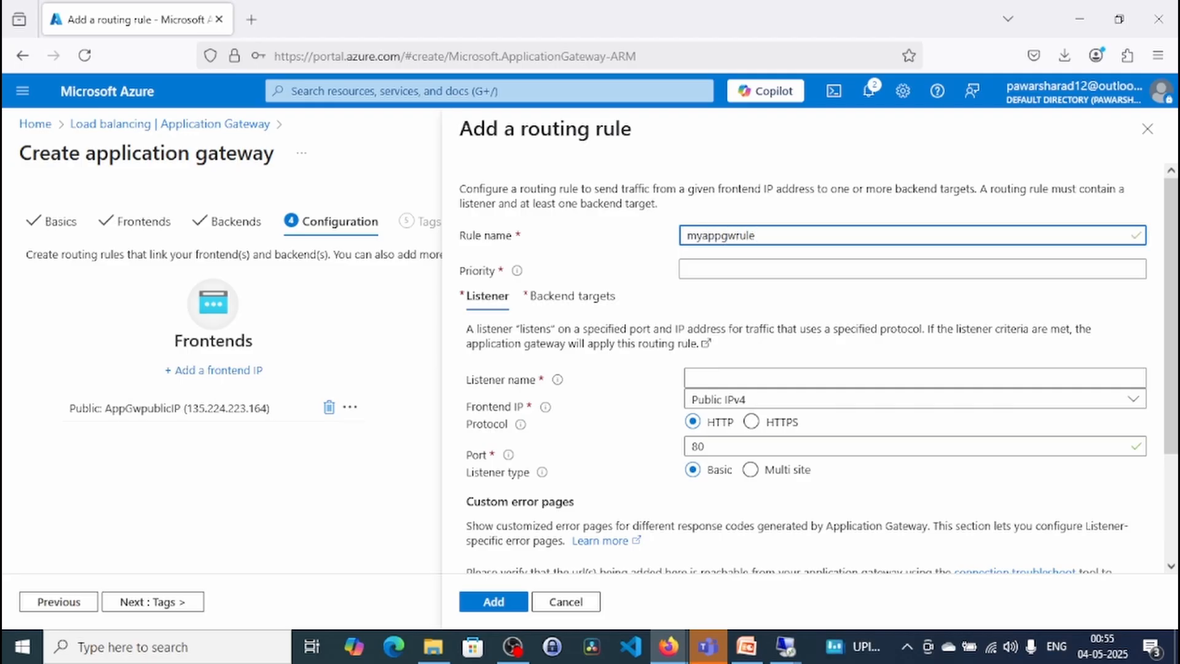
{"action": "left_click", "coordinate": [689, 271]}
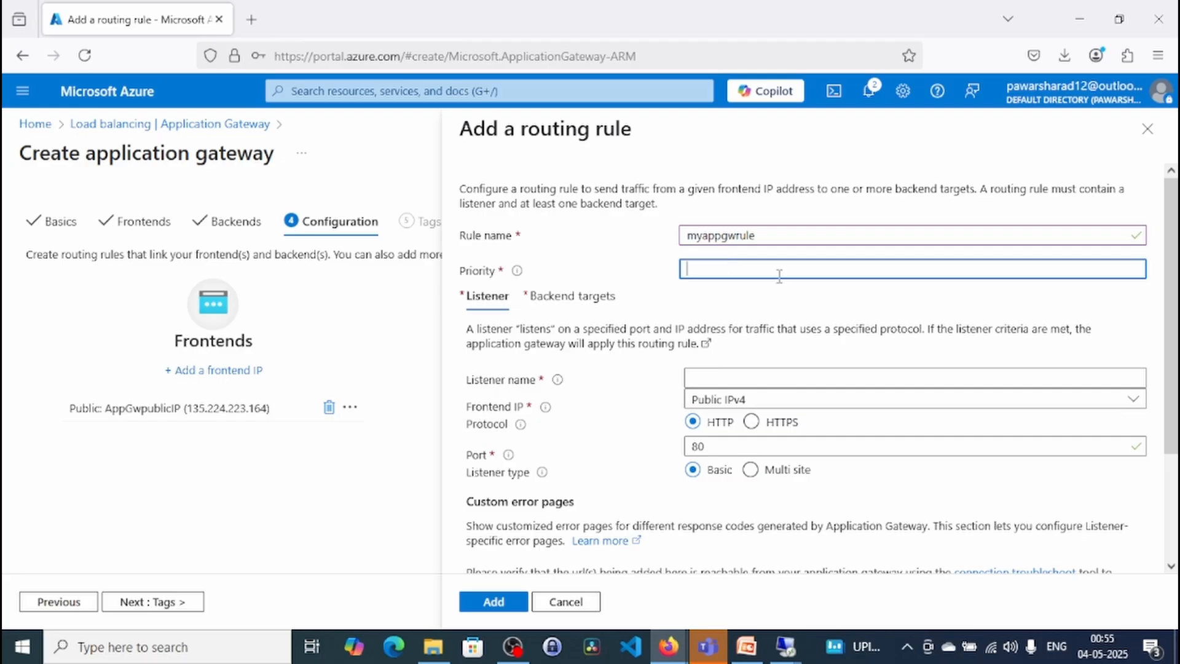
{"action": "mouse_move", "coordinate": [519, 274]}
{"action": "type", "text": "1"}
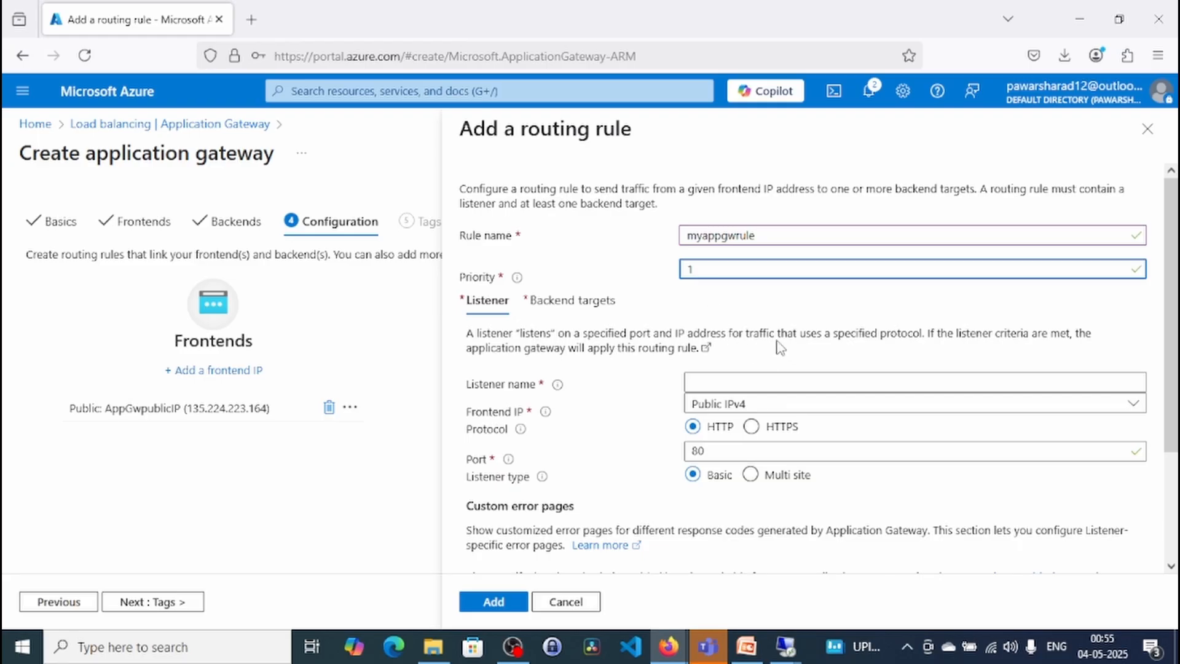
- Name the routing rule's listener myappgwlist and review its protocol, port and custom error page settings
{"action": "left_click", "coordinate": [732, 382]}
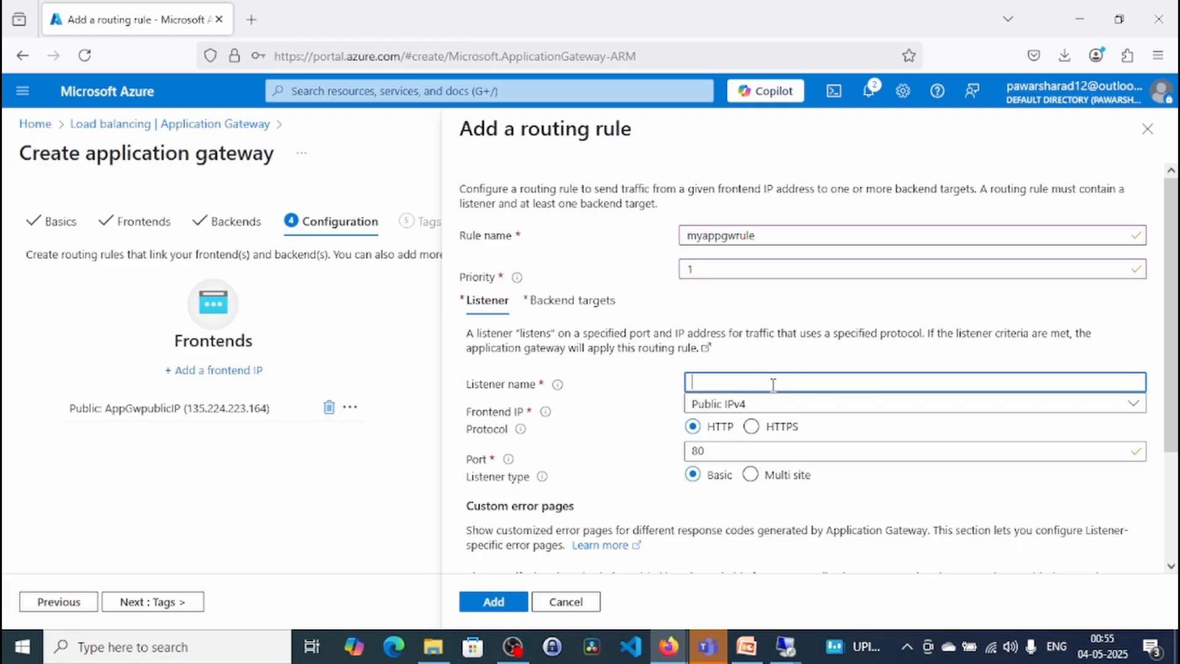
{"action": "type", "text": "myap"}
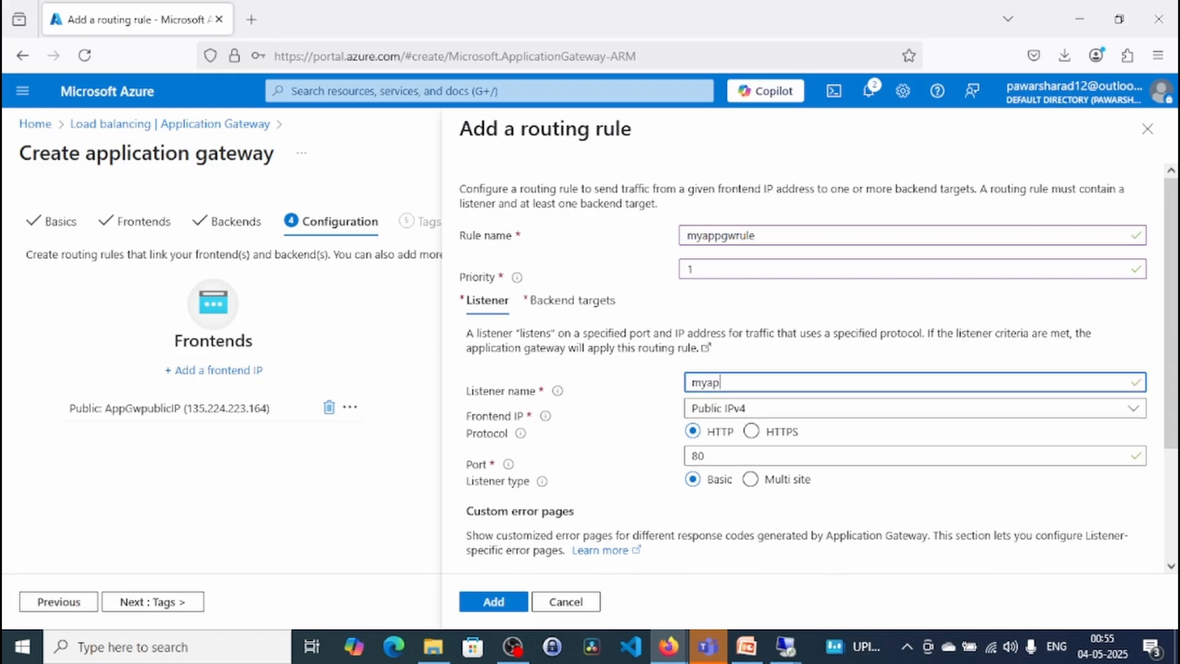
{"action": "type", "text": "pgwlist"}
{"action": "scroll", "coordinate": [887, 456], "scroll_direction": "down", "scroll_amount": 3}
{"action": "scroll", "coordinate": [887, 443], "scroll_direction": "up", "scroll_amount": 3}
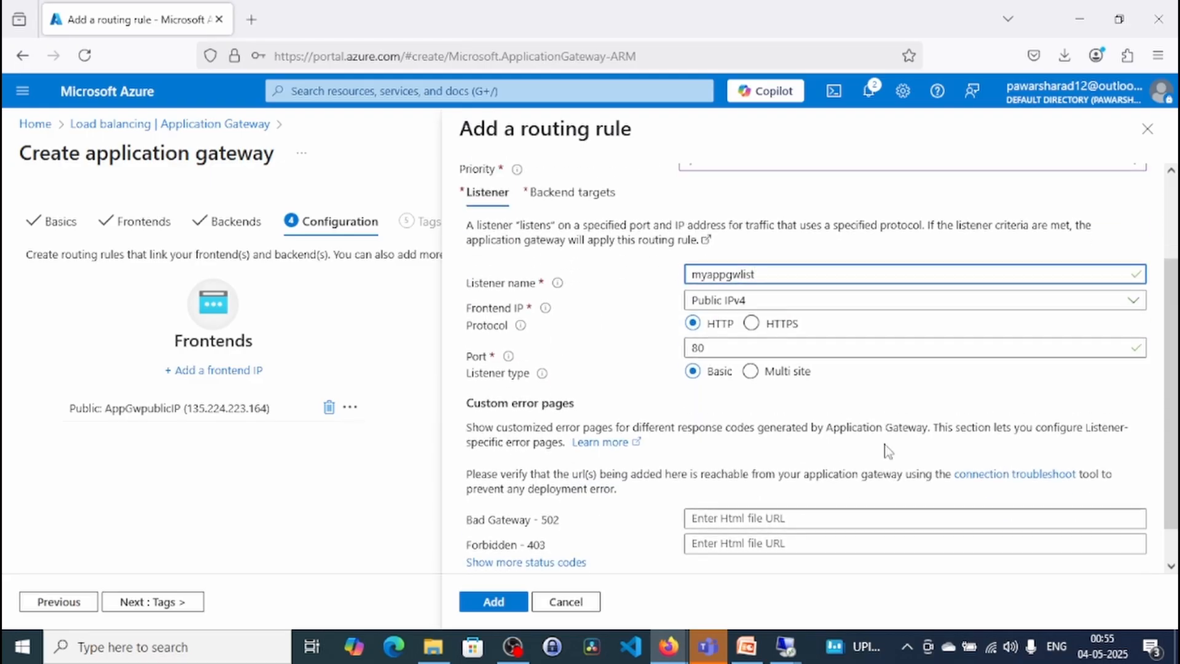
{"action": "scroll", "coordinate": [882, 441], "scroll_direction": "down", "scroll_amount": 3}
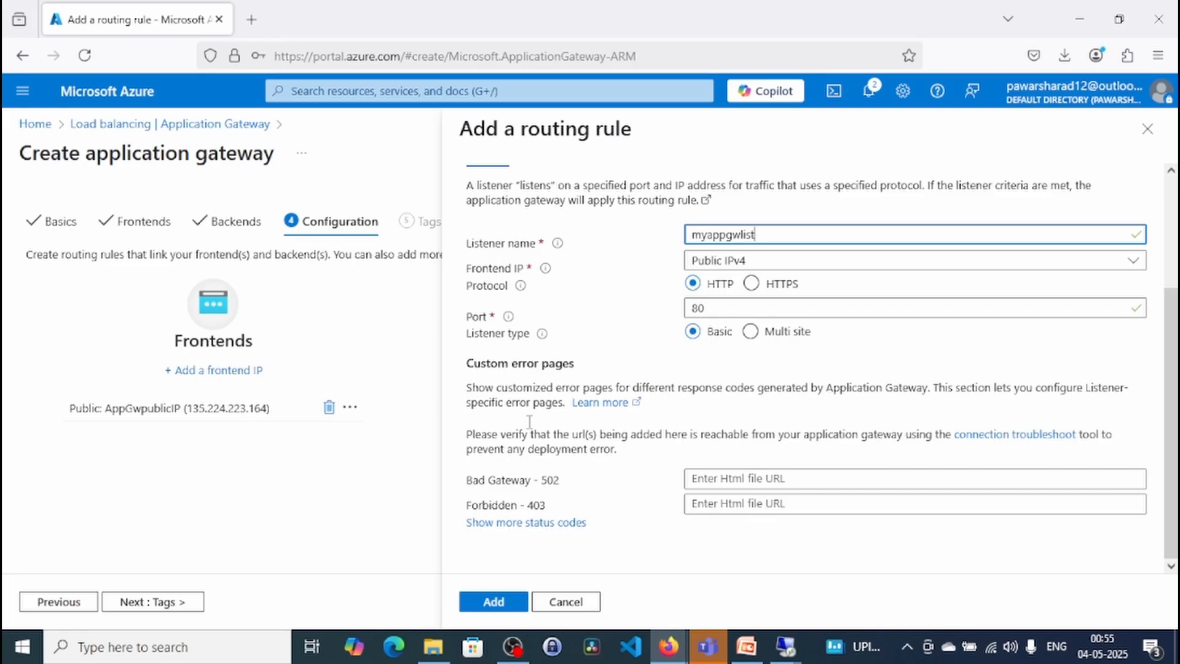
{"action": "scroll", "coordinate": [659, 410], "scroll_direction": "up", "scroll_amount": 3}
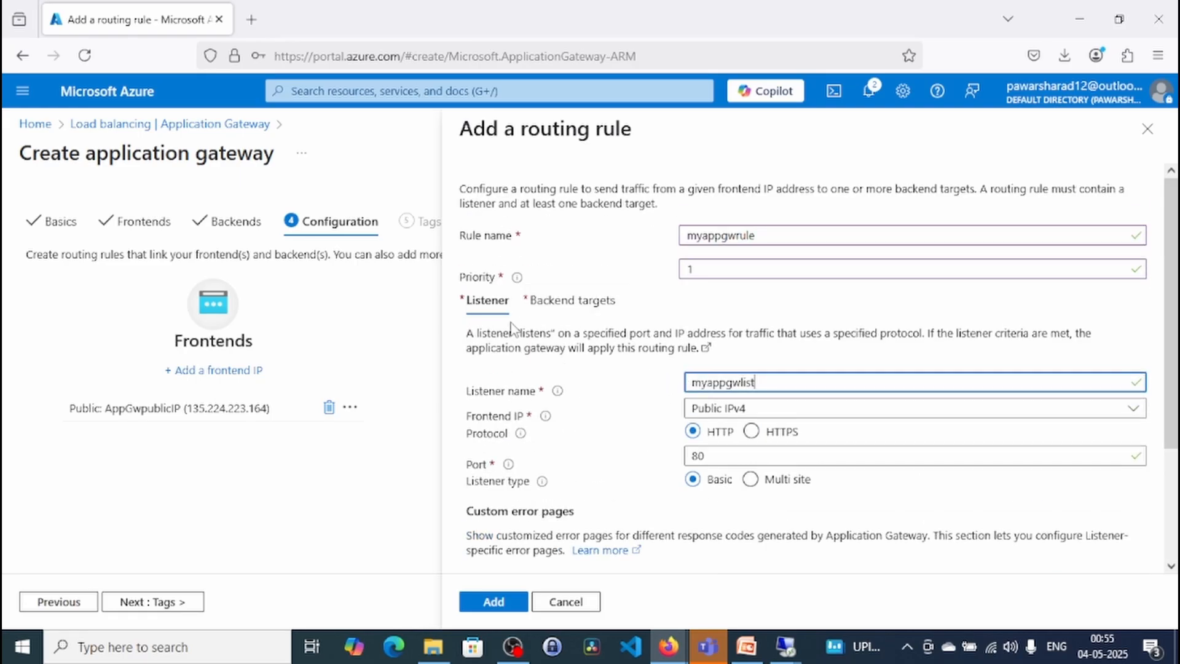
- Set the routing rule's backend target to the myappgwbackend pool
{"action": "left_click", "coordinate": [538, 303]}
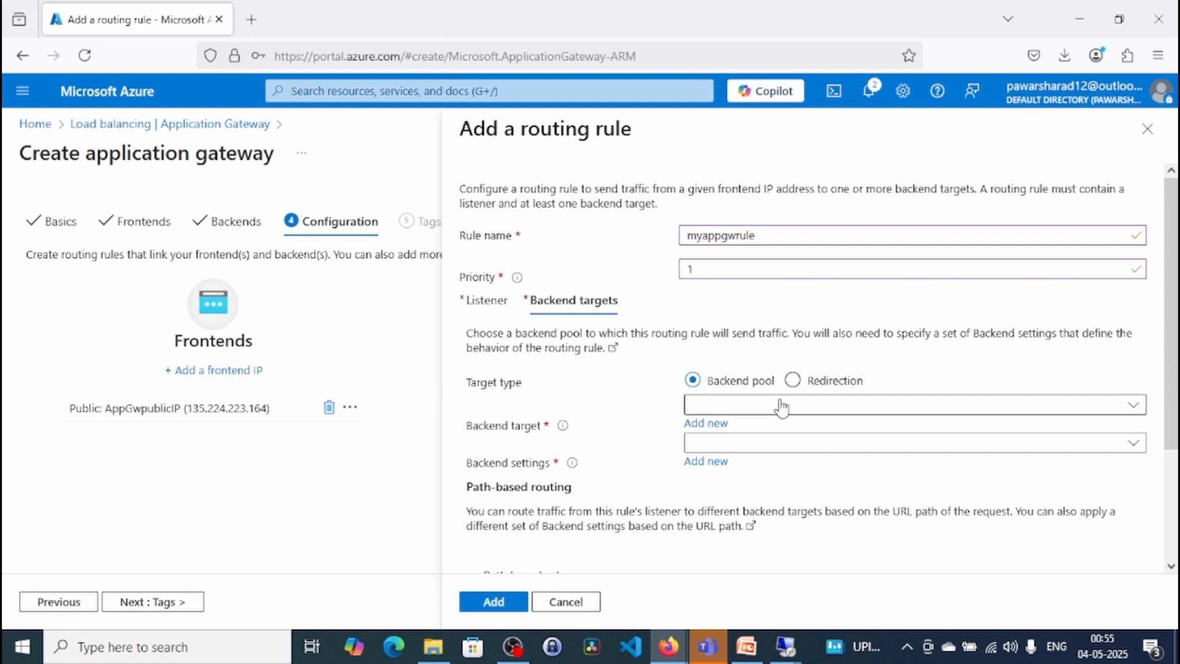
{"action": "left_click", "coordinate": [1136, 407]}
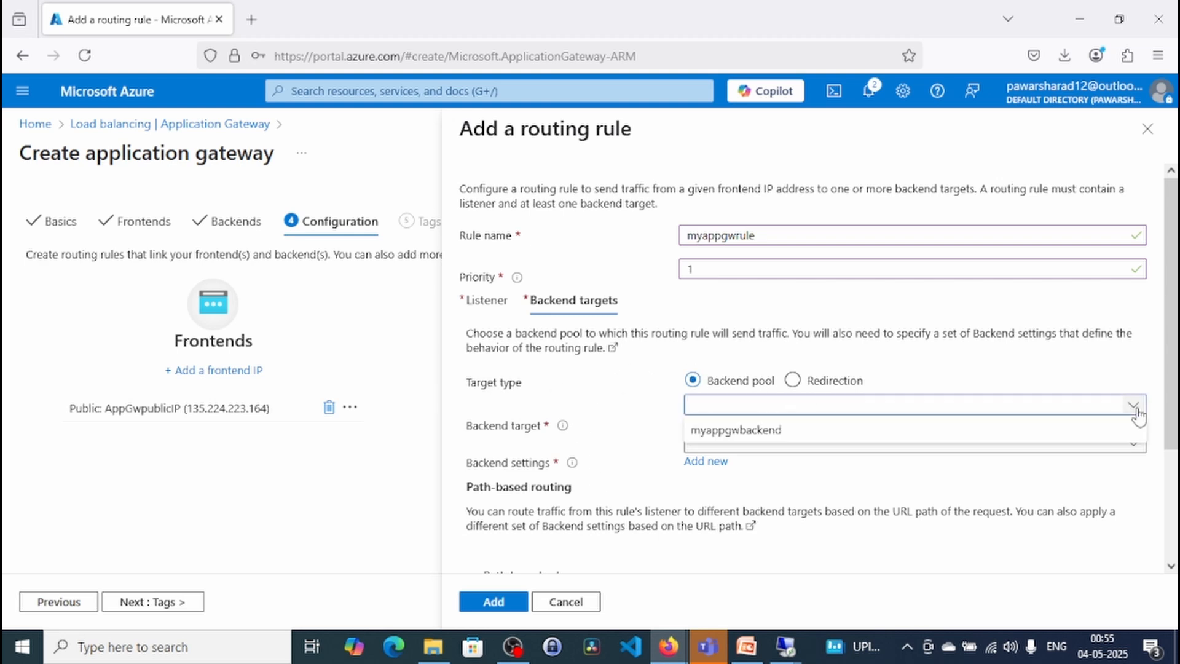
{"action": "left_click", "coordinate": [787, 434]}
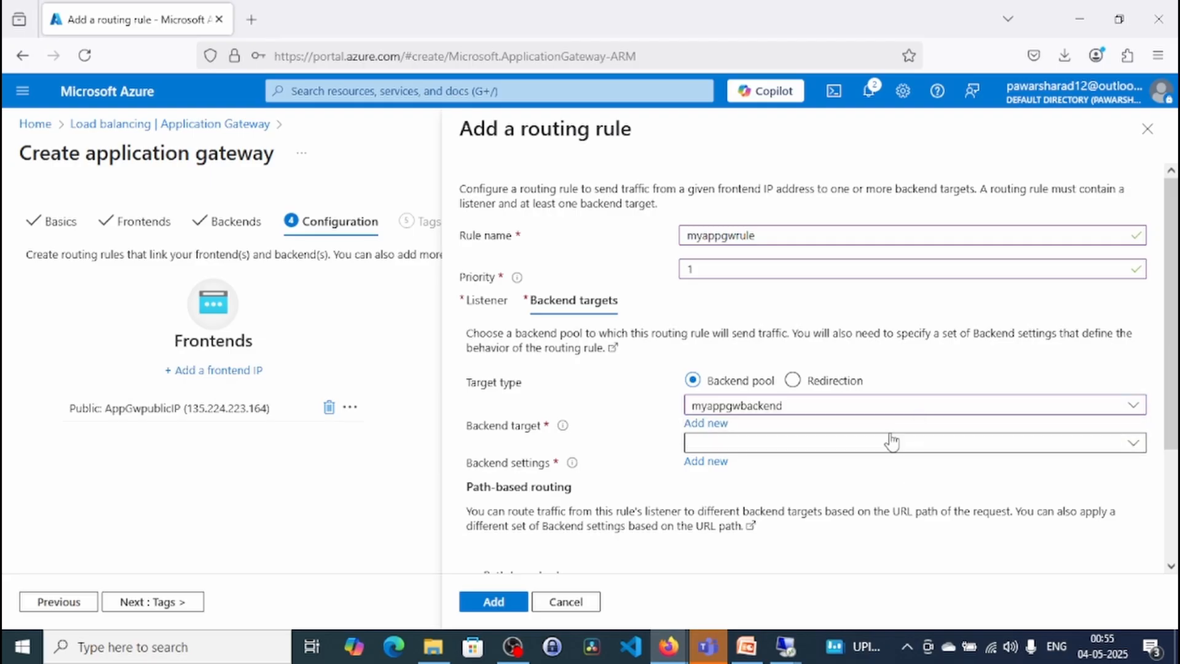
{"action": "left_click", "coordinate": [928, 446]}
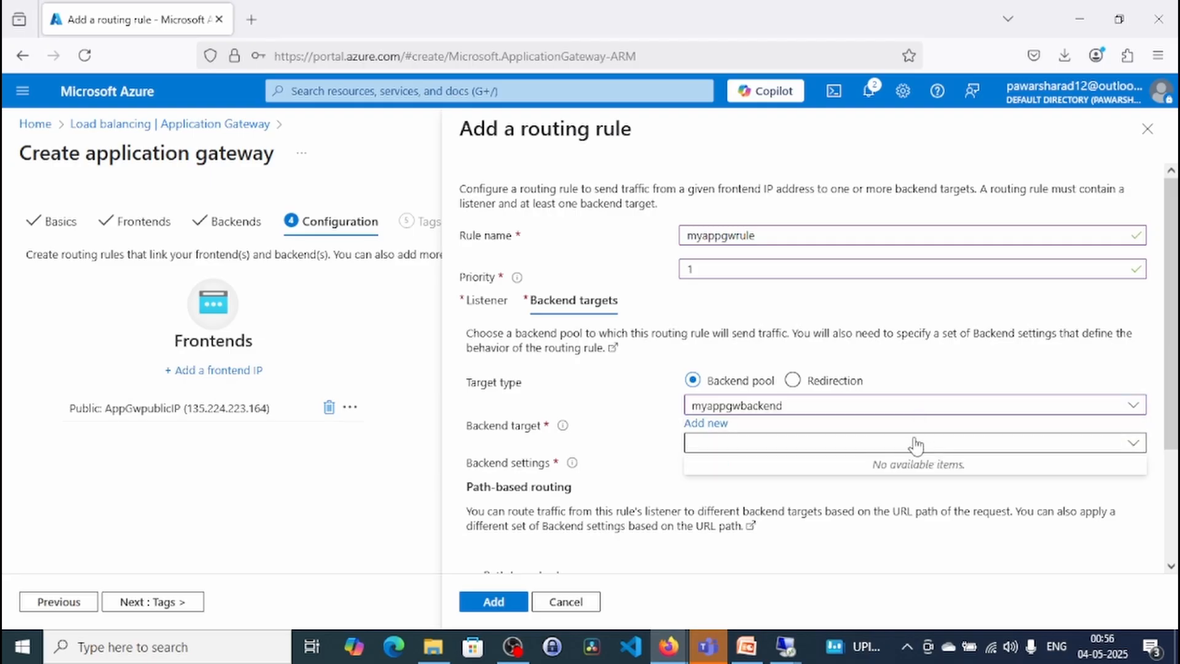
{"action": "left_click", "coordinate": [914, 445]}
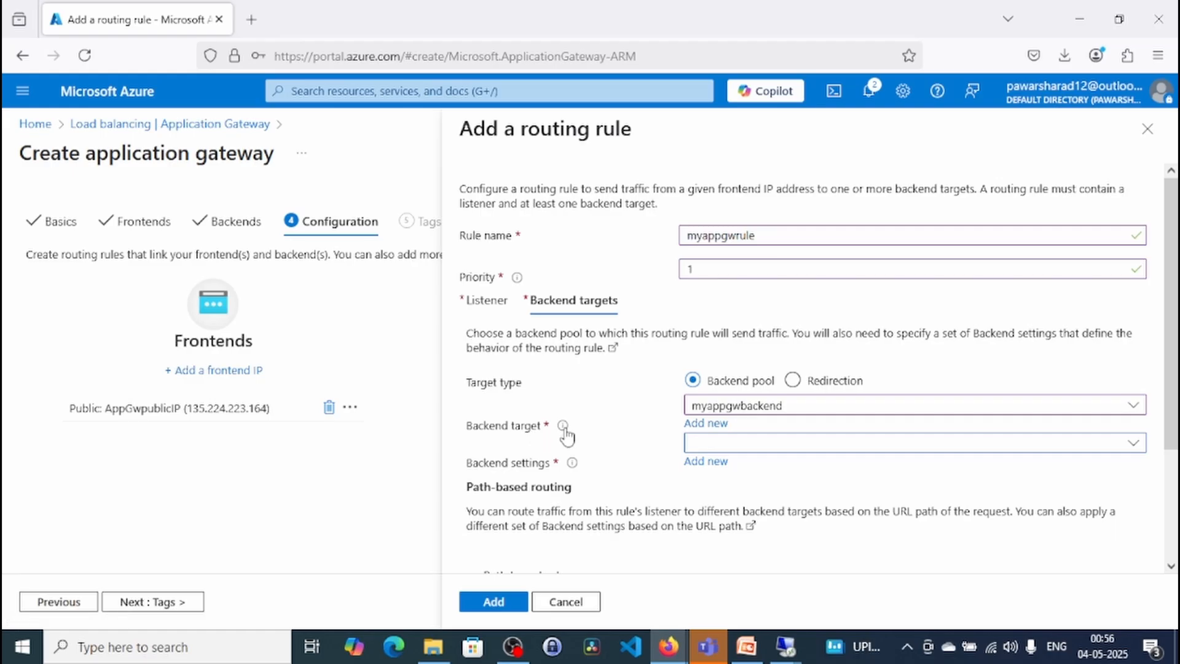
{"action": "mouse_move", "coordinate": [562, 427]}
{"action": "left_click", "coordinate": [708, 425]}
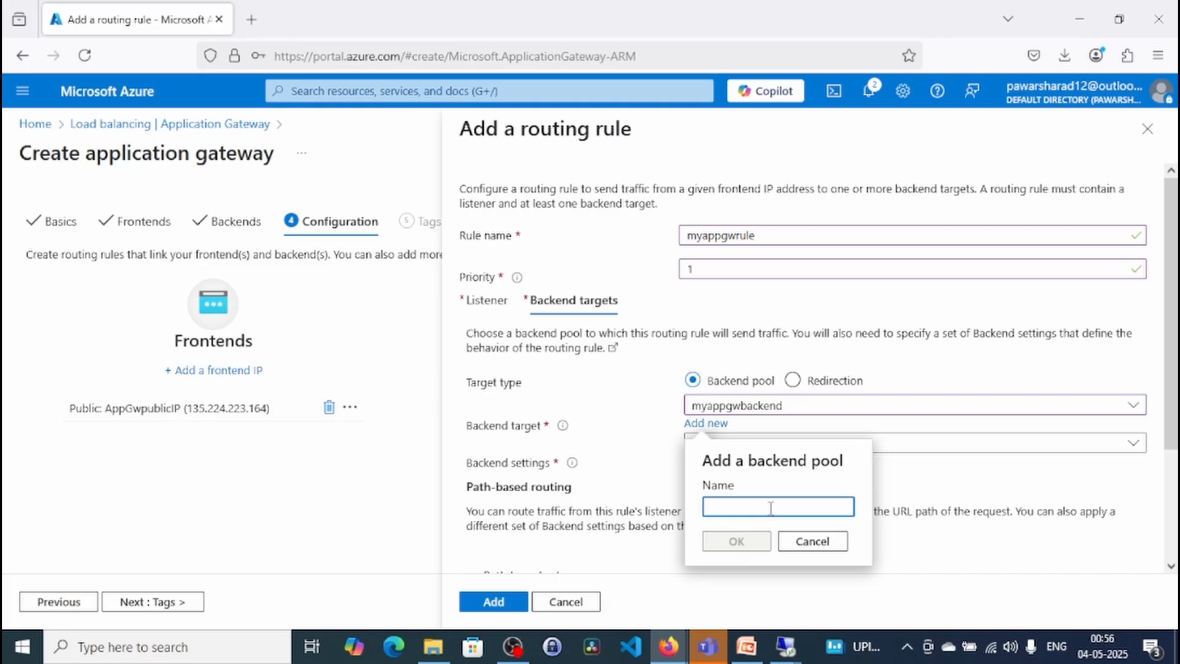
{"action": "left_click", "coordinate": [820, 545]}
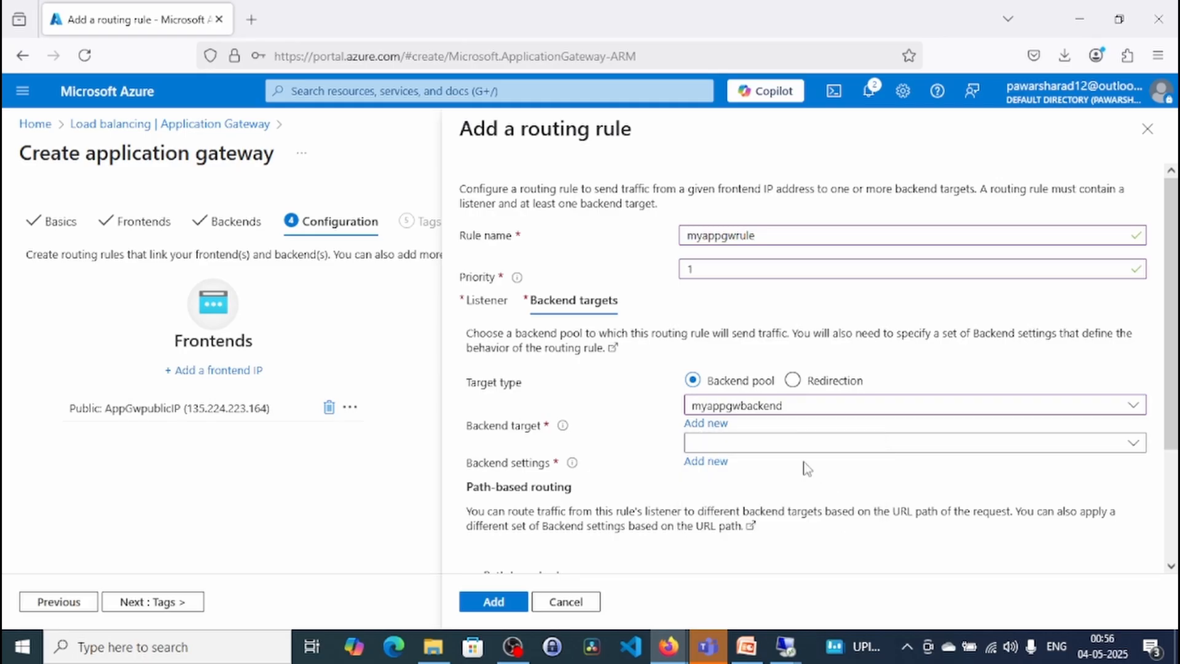
- Start a new backend setting for the routing rule and name it myappgwbackendsetting
{"action": "left_click", "coordinate": [716, 461]}
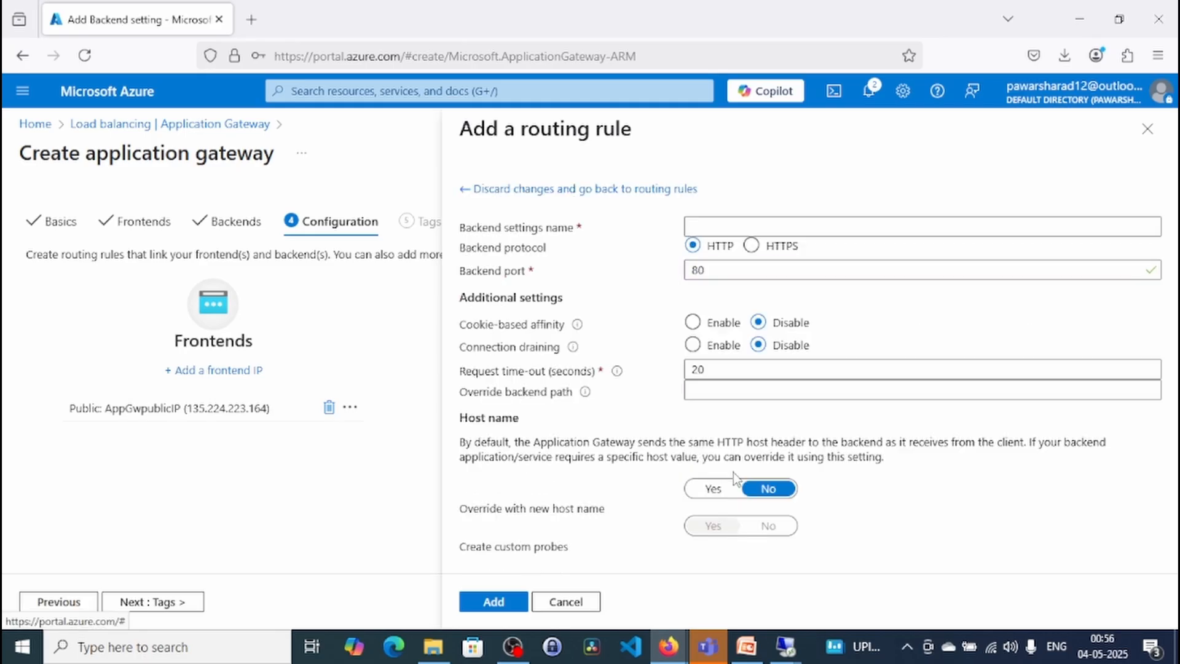
{"action": "left_click", "coordinate": [730, 226]}
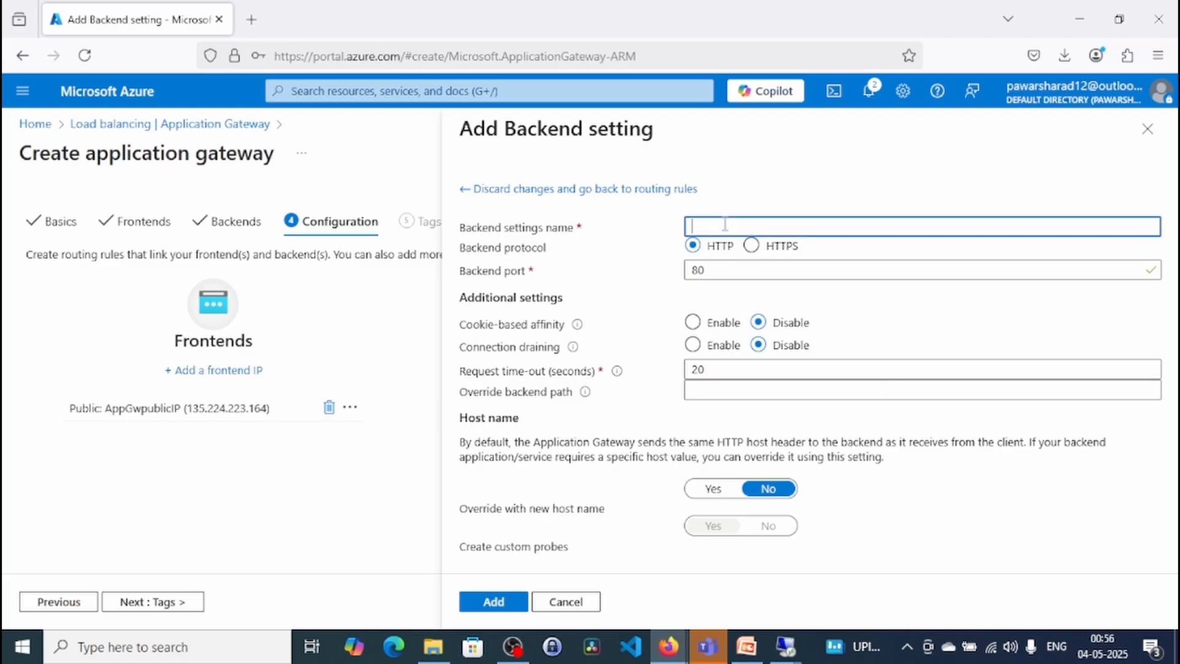
{"action": "type", "text": "myappgwbackendse"}
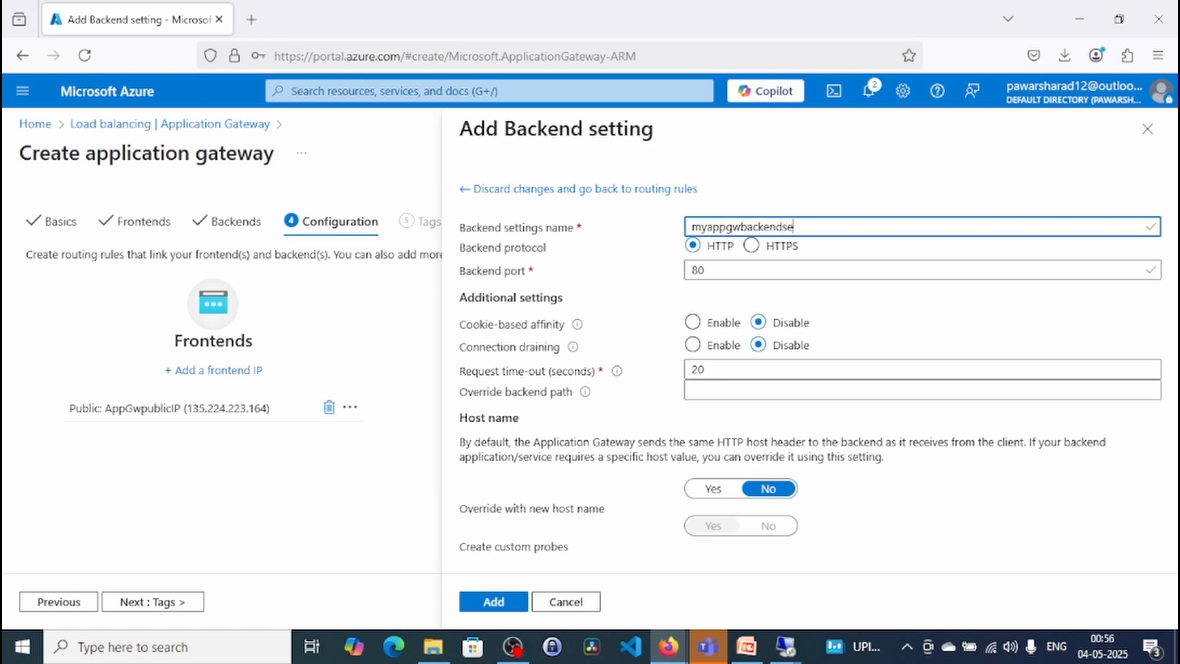
{"action": "type", "text": "tting"}
{"action": "mouse_move", "coordinate": [574, 350]}
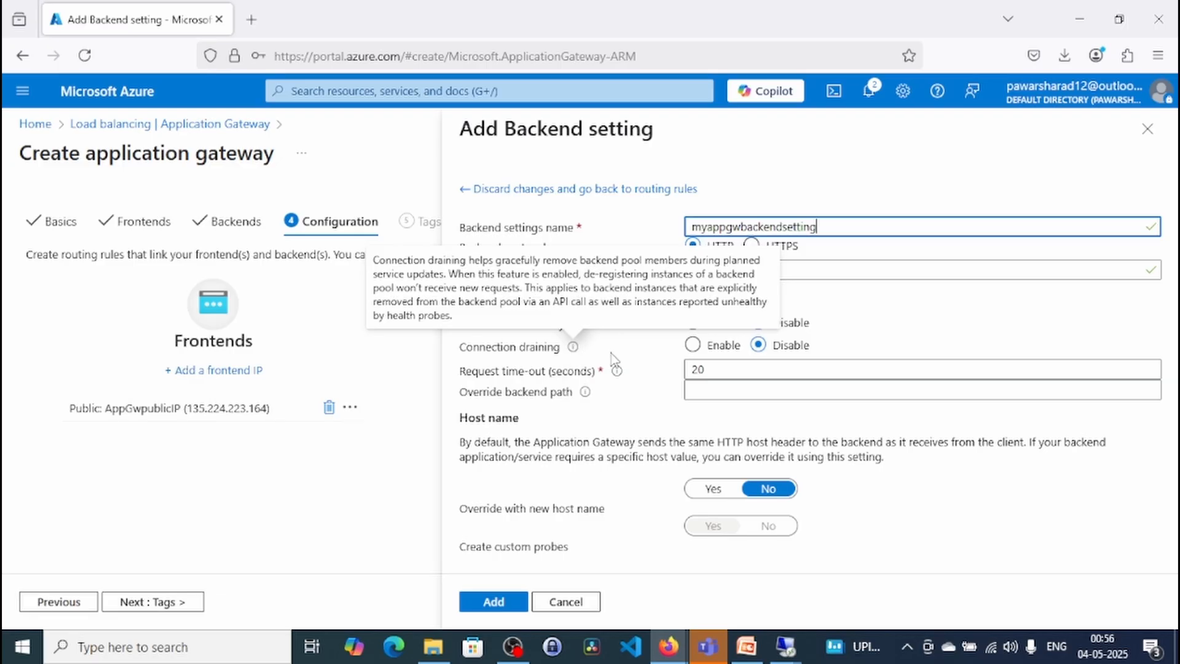
{"action": "left_click", "coordinate": [717, 371]}
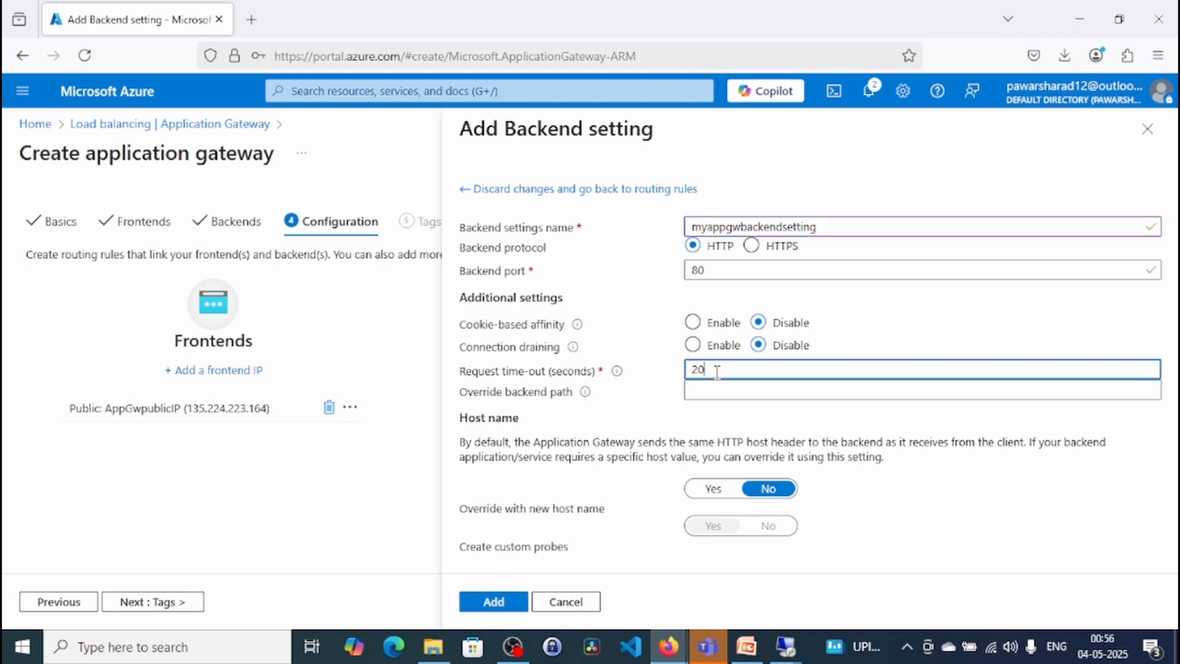
{"action": "left_click", "coordinate": [954, 468]}
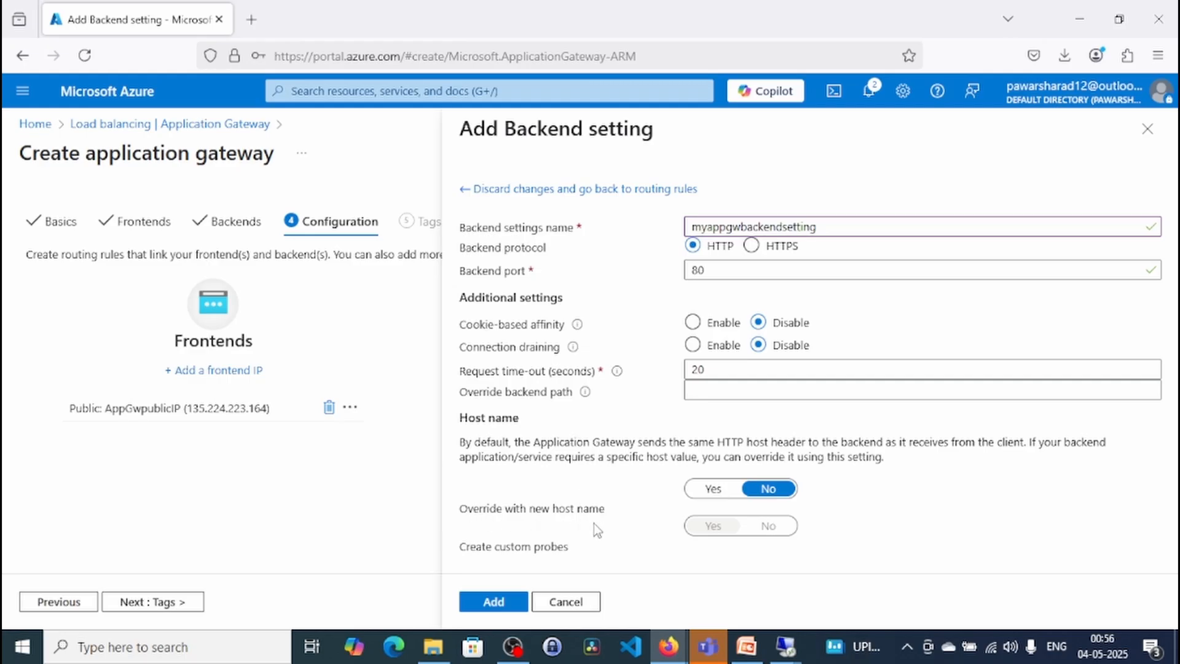
- Leave the host name override at No, and add the myappgwbackendsetting backend setting and the myappgwrule routing rule
{"action": "left_click", "coordinate": [713, 489]}
{"action": "scroll", "coordinate": [777, 514], "scroll_direction": "down", "scroll_amount": 3}
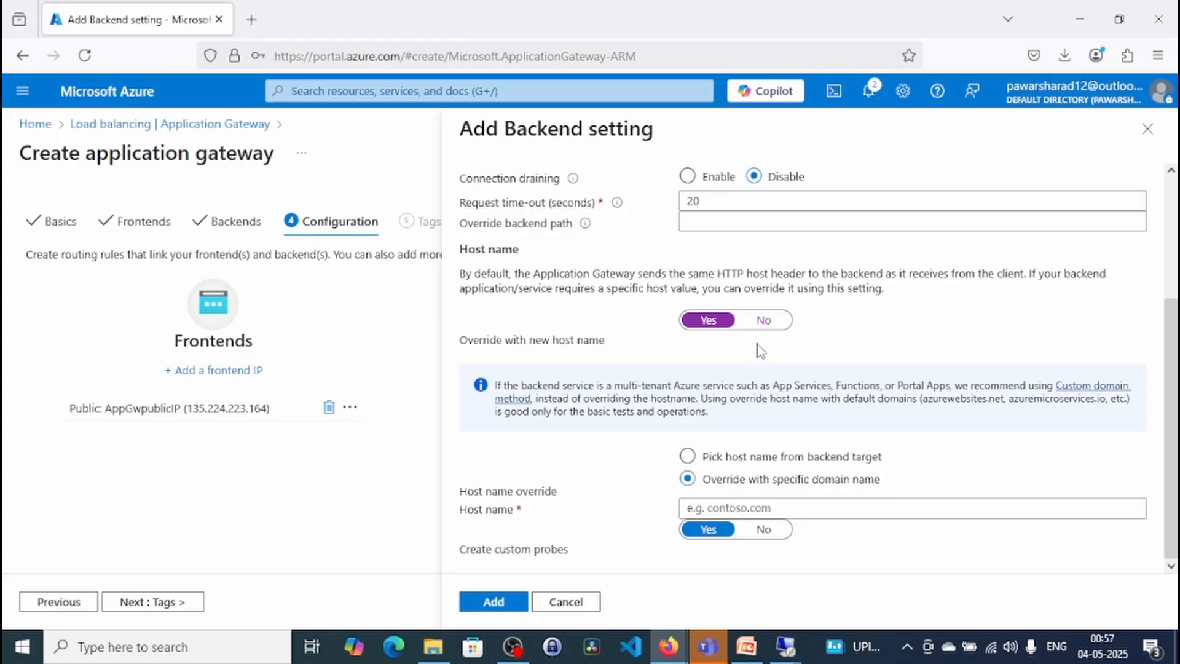
{"action": "left_click", "coordinate": [763, 320]}
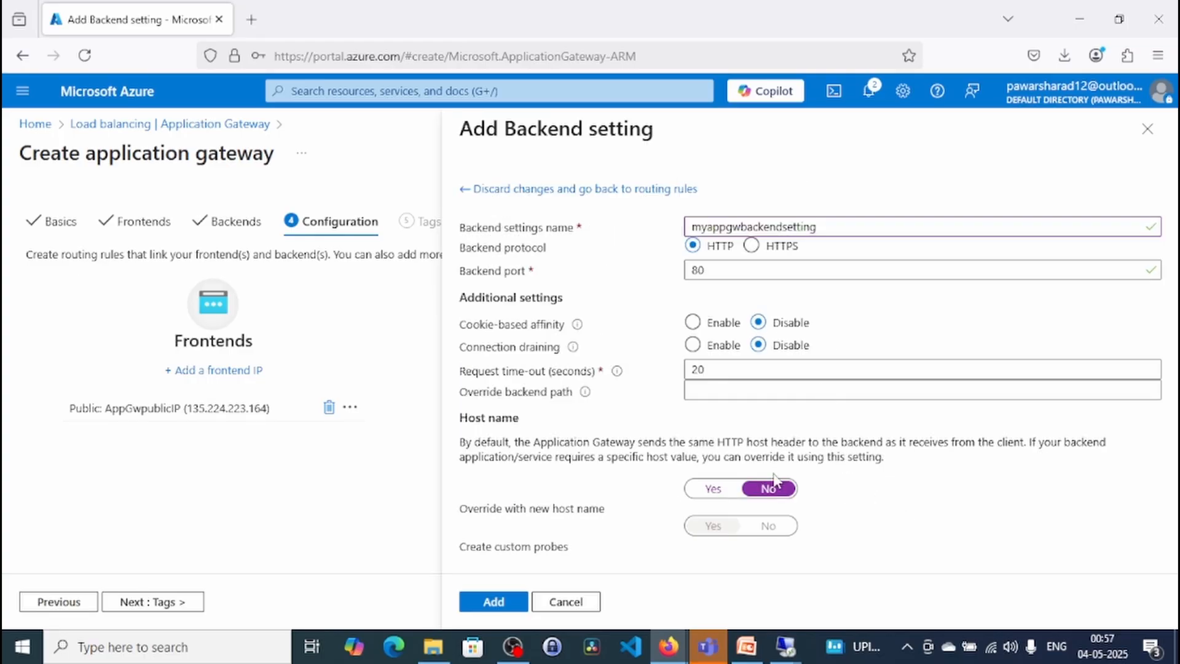
{"action": "left_click", "coordinate": [495, 603]}
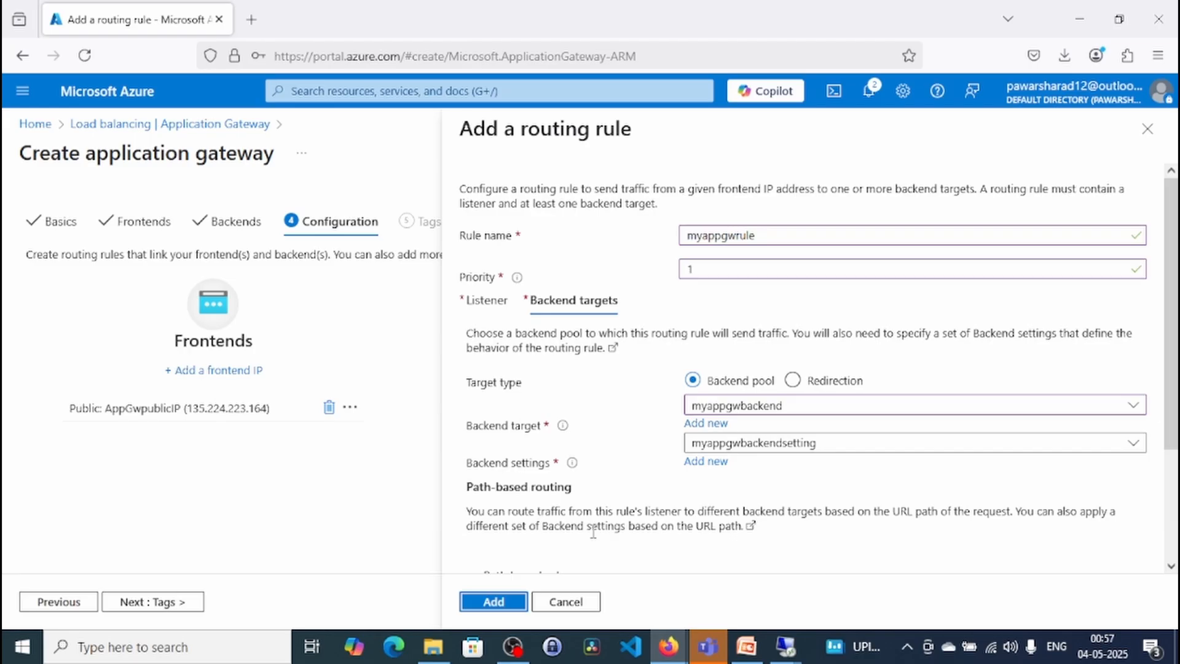
{"action": "left_click", "coordinate": [495, 603]}
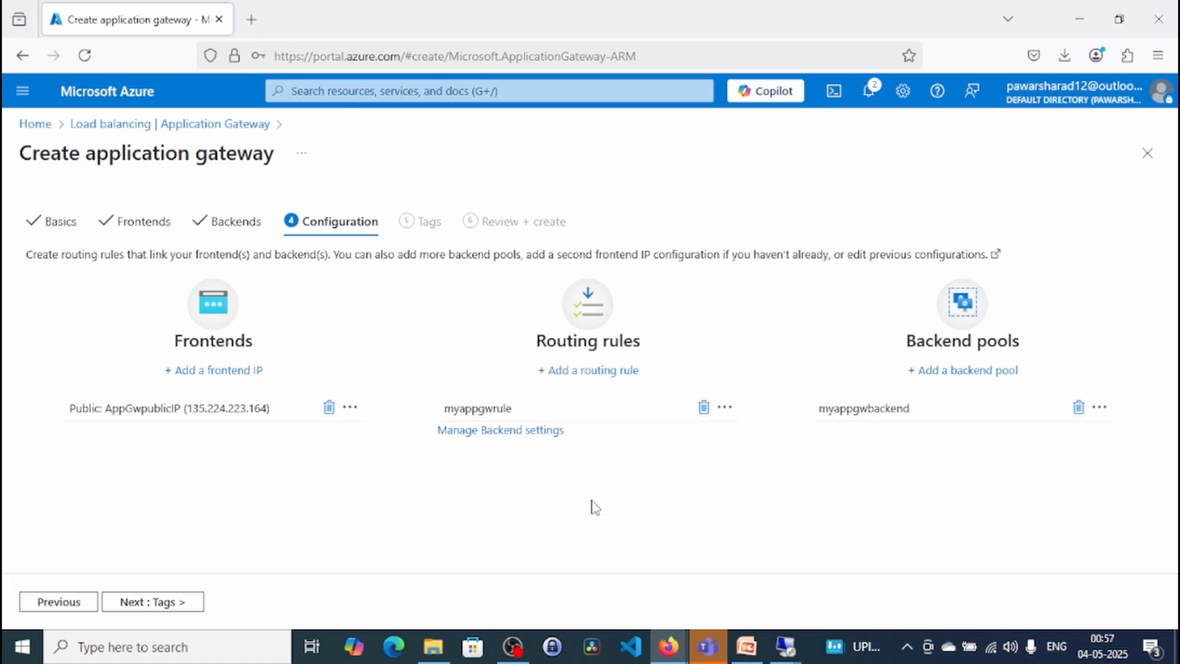
- Skip the tags, review the configuration summary and create the application gateway
{"action": "left_click", "coordinate": [188, 602]}
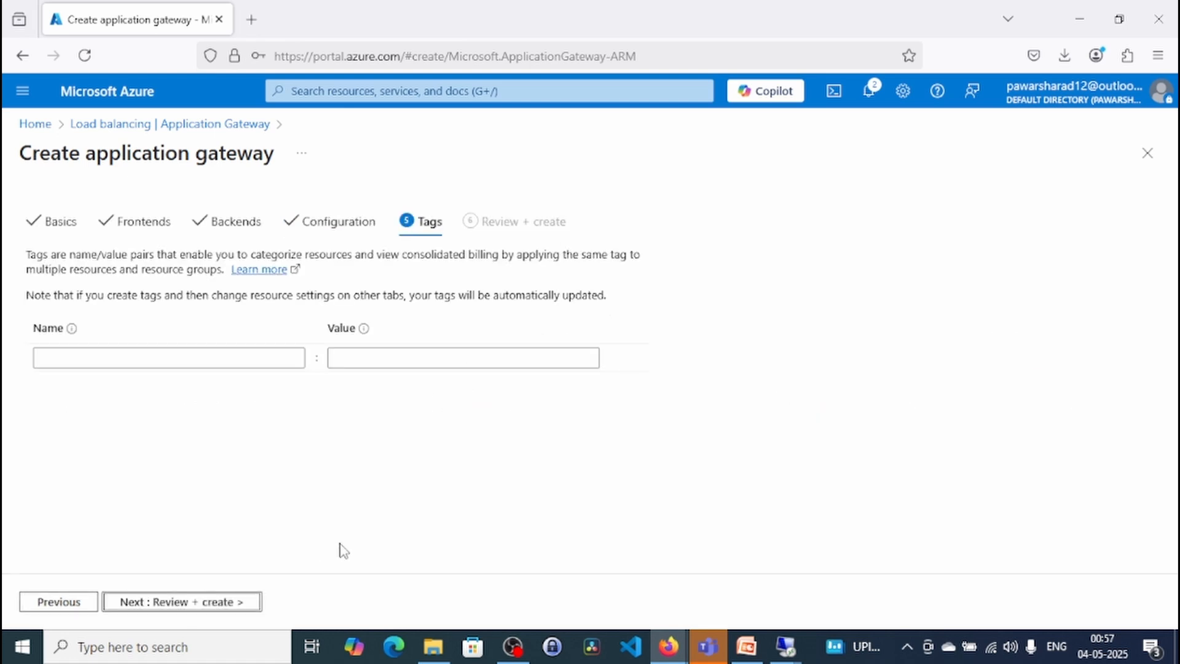
{"action": "left_click", "coordinate": [206, 606]}
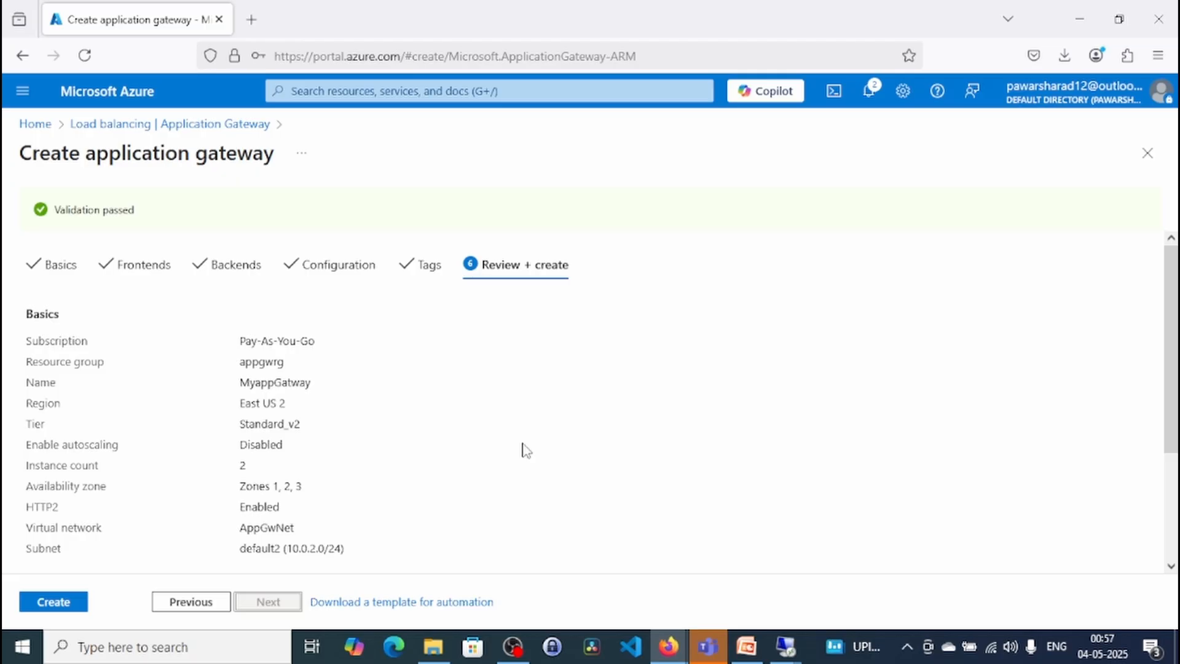
{"action": "scroll", "coordinate": [525, 451], "scroll_direction": "down", "scroll_amount": 3}
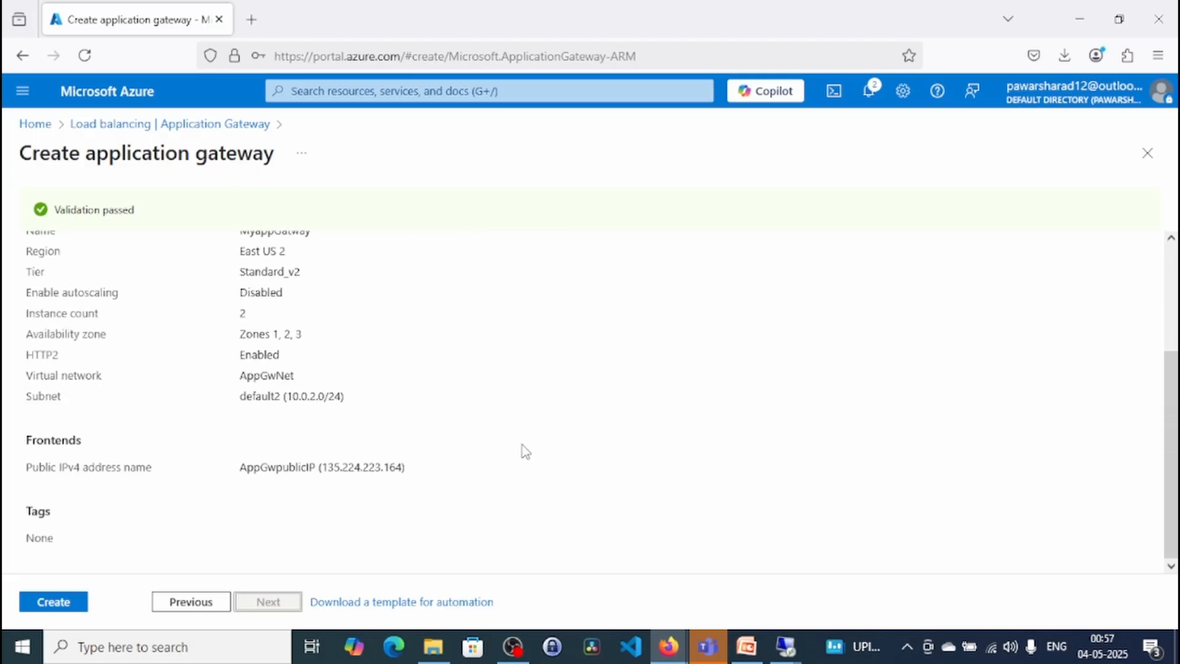
{"action": "scroll", "coordinate": [524, 451], "scroll_direction": "up", "scroll_amount": 3}
{"action": "scroll", "coordinate": [524, 450], "scroll_direction": "down", "scroll_amount": 3}
{"action": "left_click", "coordinate": [81, 605]}
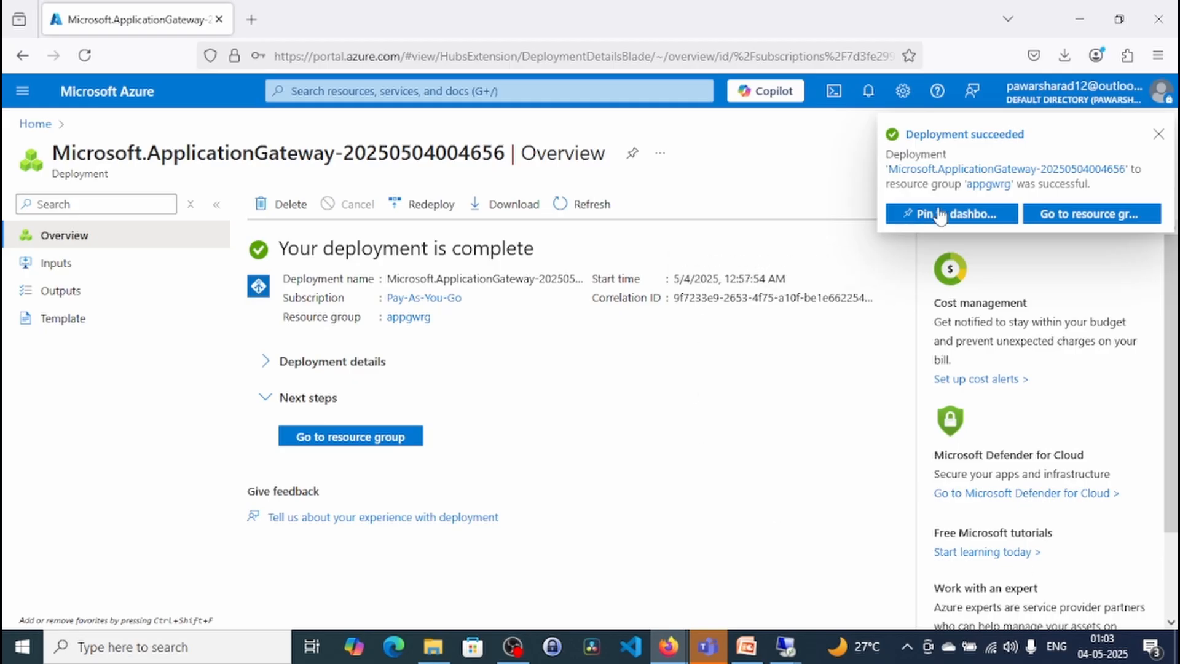
- Visit the appgwrg resource group, then open the MyappGatway application gateway's overview
{"action": "left_click", "coordinate": [363, 437]}
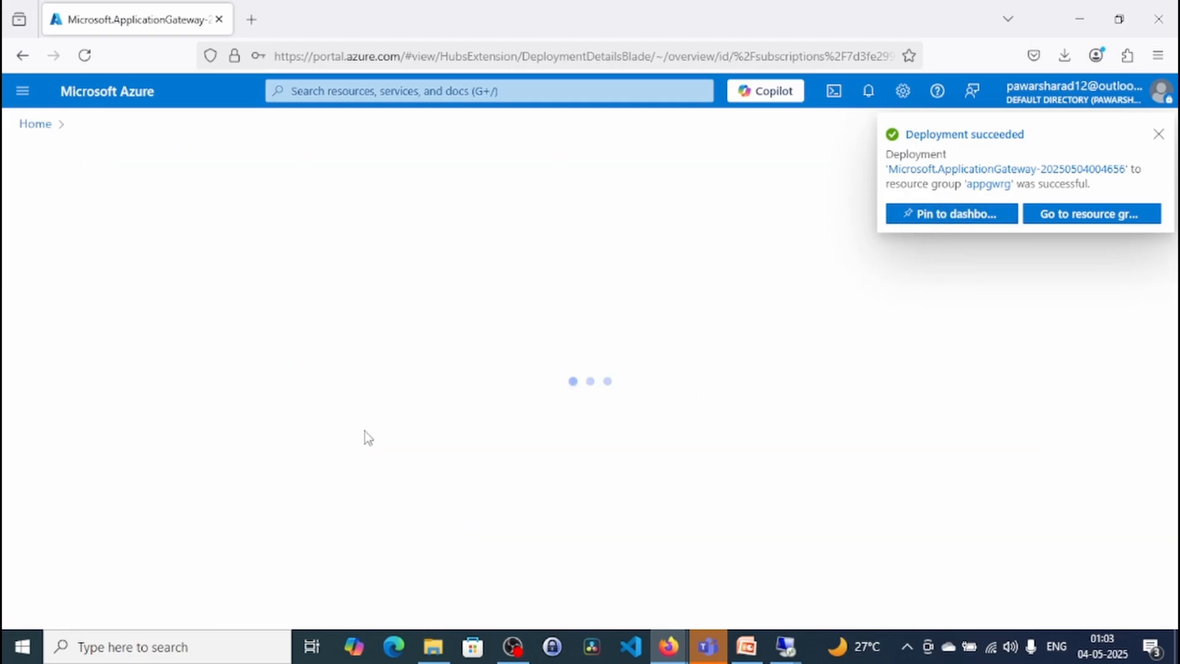
{"action": "left_click", "coordinate": [1158, 136]}
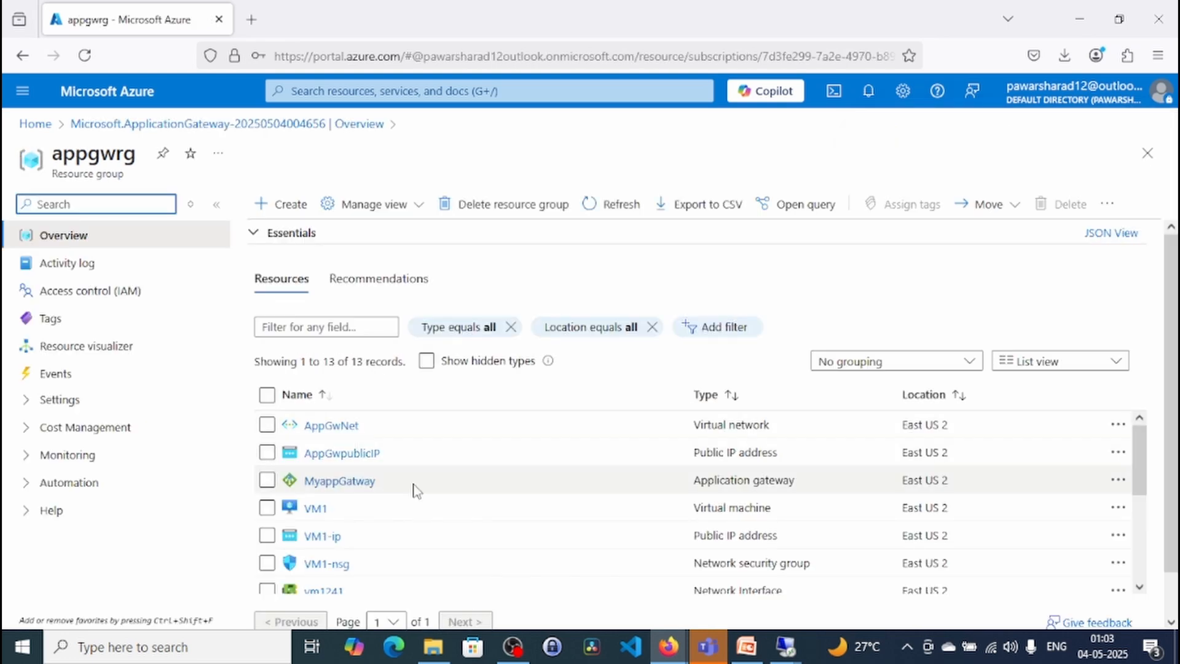
{"action": "left_click", "coordinate": [398, 91]}
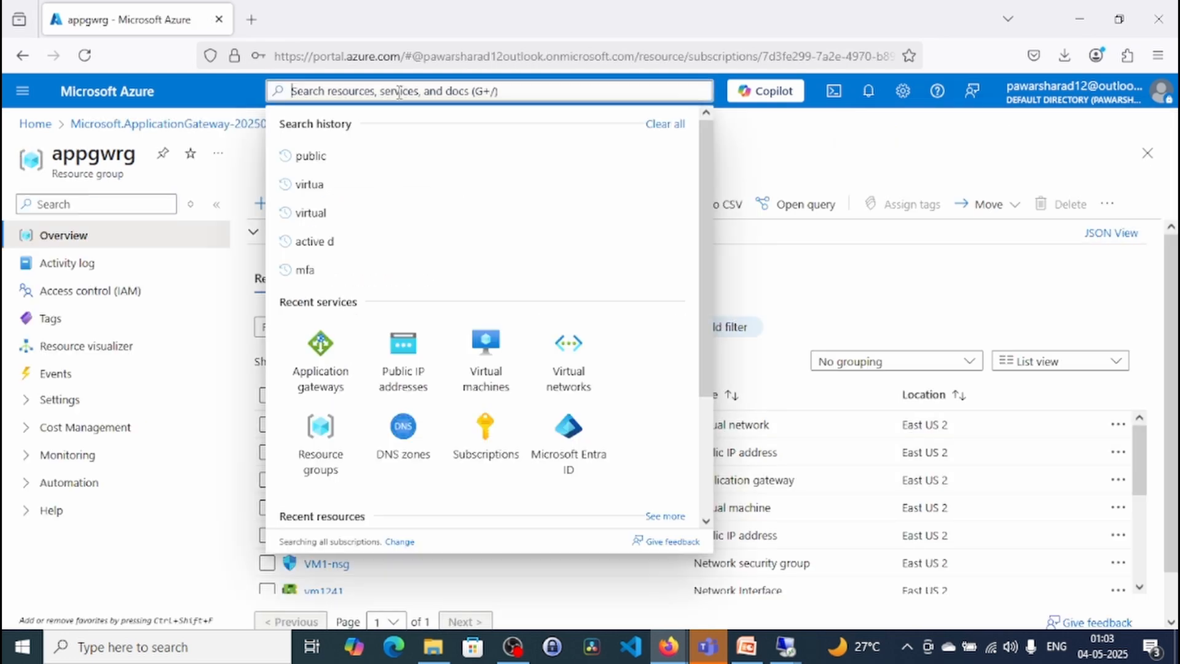
{"action": "left_click", "coordinate": [321, 360]}
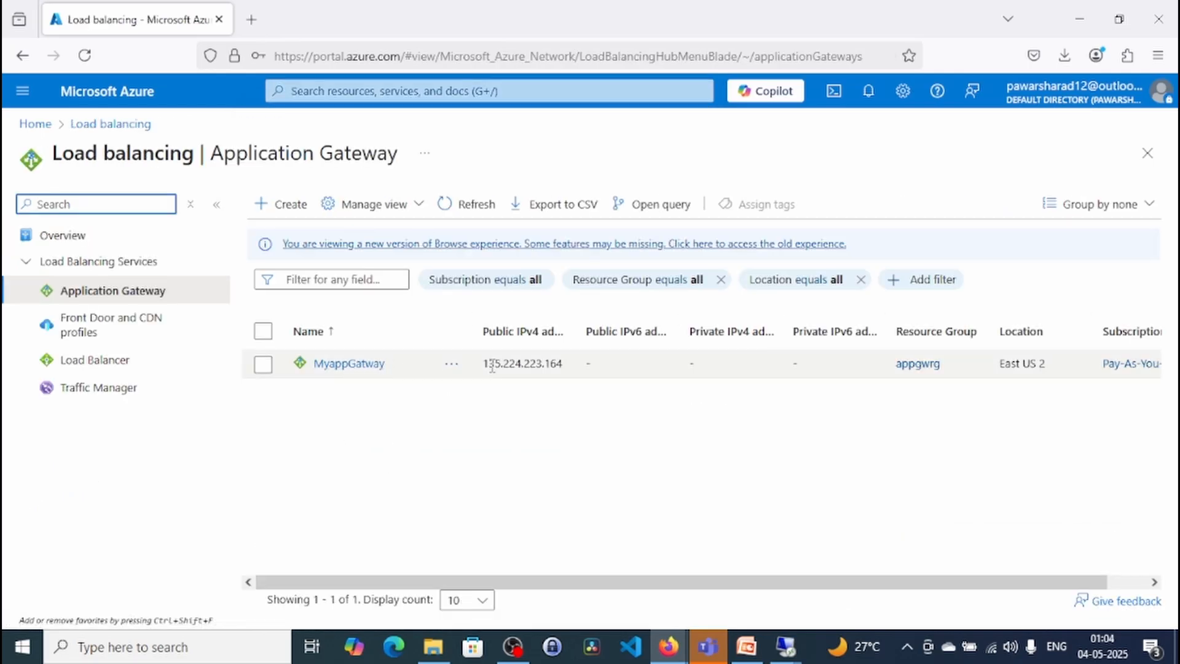
{"action": "left_click", "coordinate": [339, 367]}
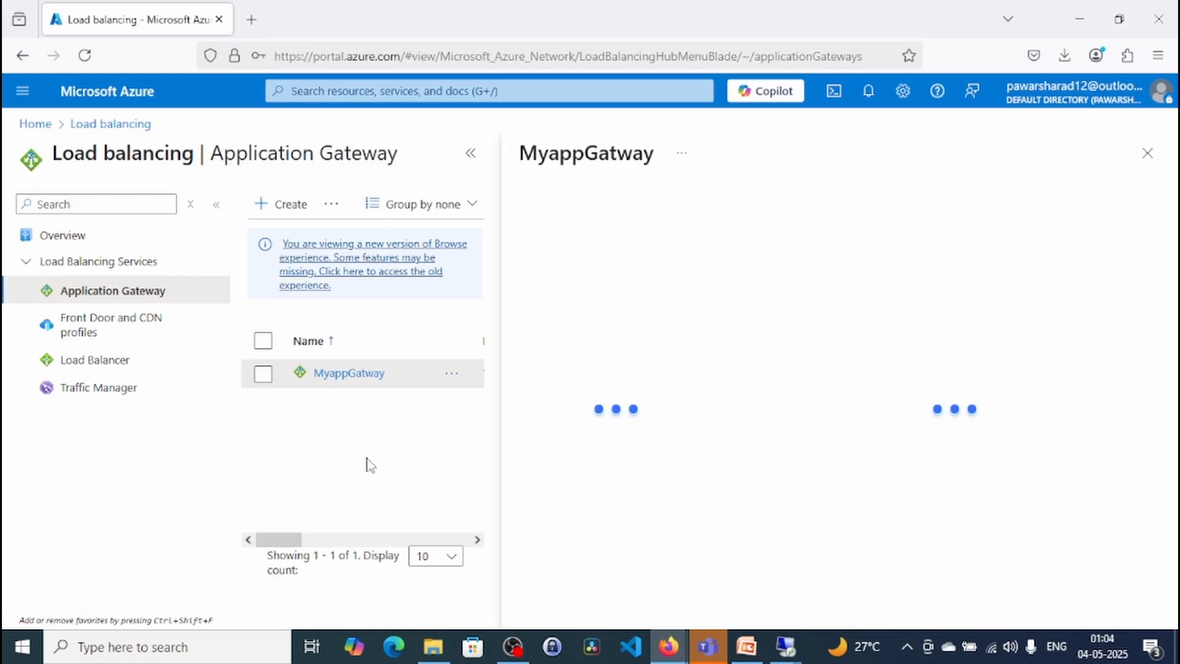
{"action": "left_click", "coordinate": [470, 153]}
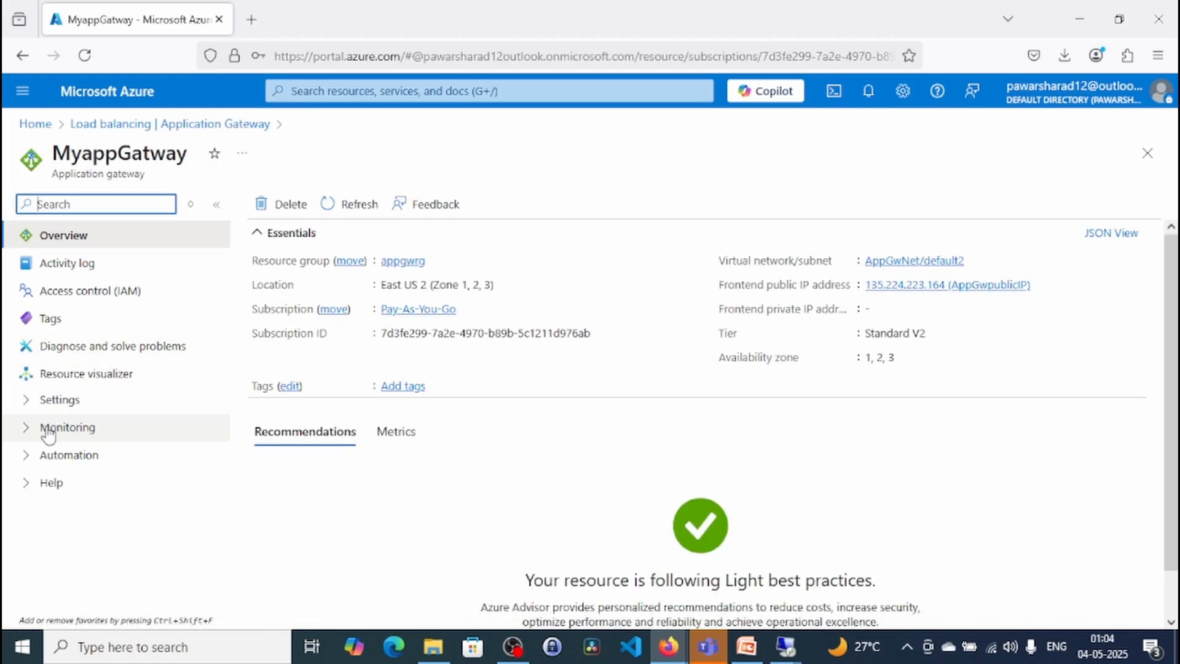
- Check the health probes configured in the gateway's settings
{"action": "left_click", "coordinate": [27, 403]}
{"action": "left_click", "coordinate": [27, 402]}
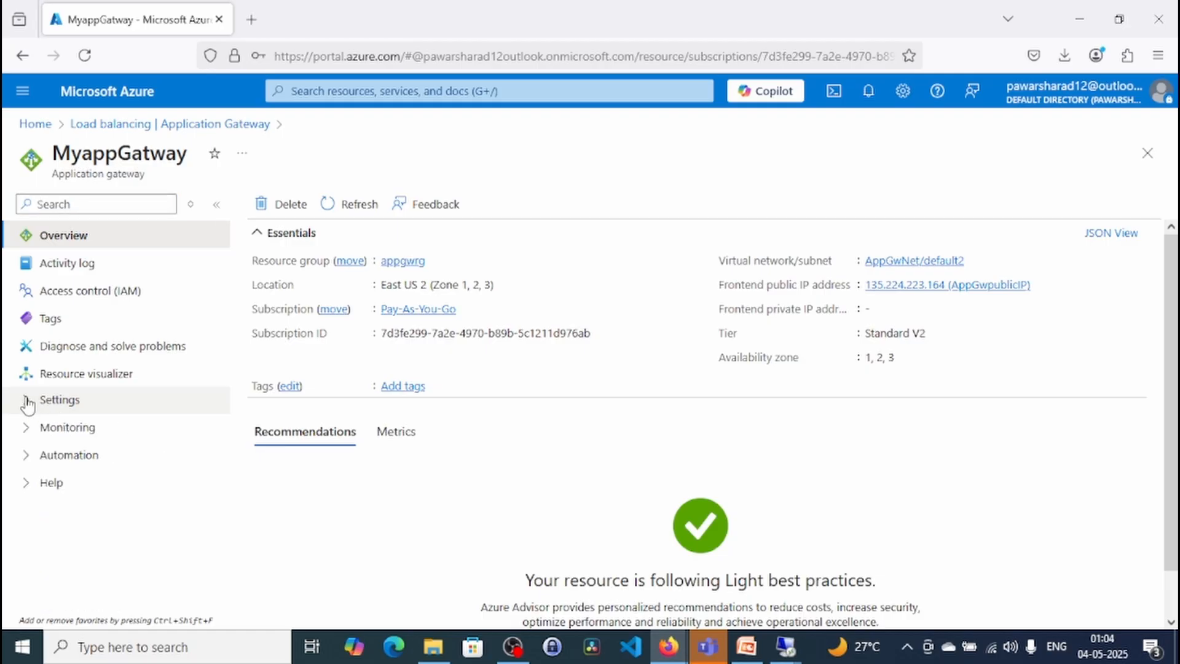
{"action": "left_click", "coordinate": [27, 403]}
{"action": "left_click_drag", "start_coordinate": [223, 418], "coordinate": [219, 527]}
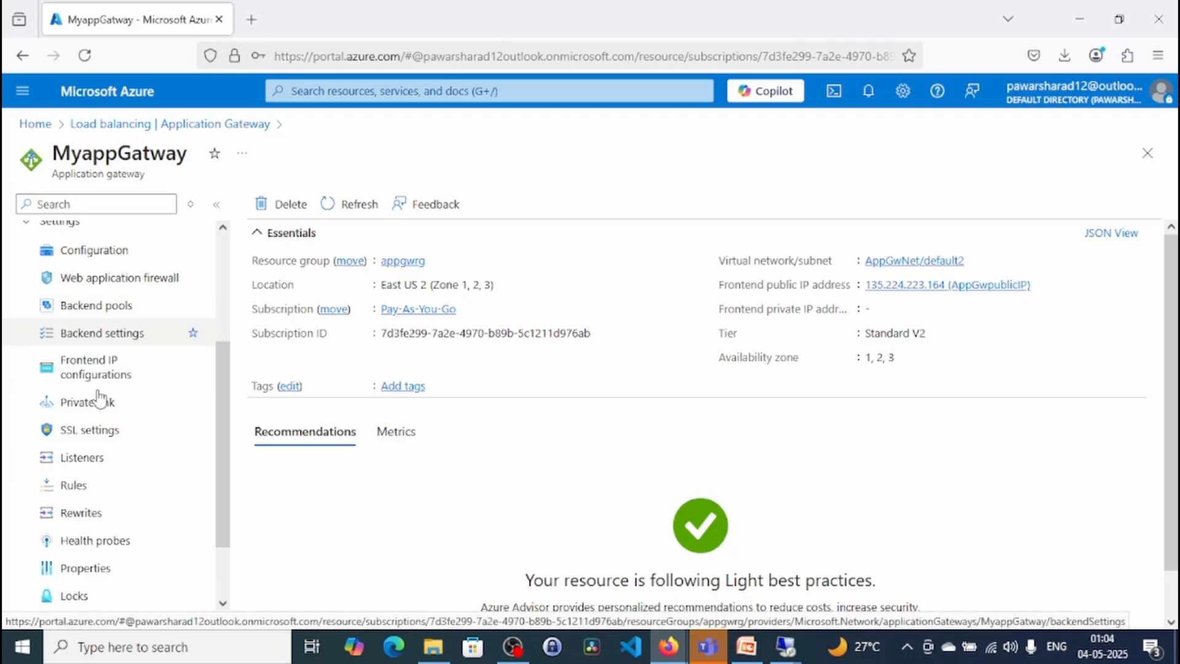
{"action": "left_click", "coordinate": [132, 549]}
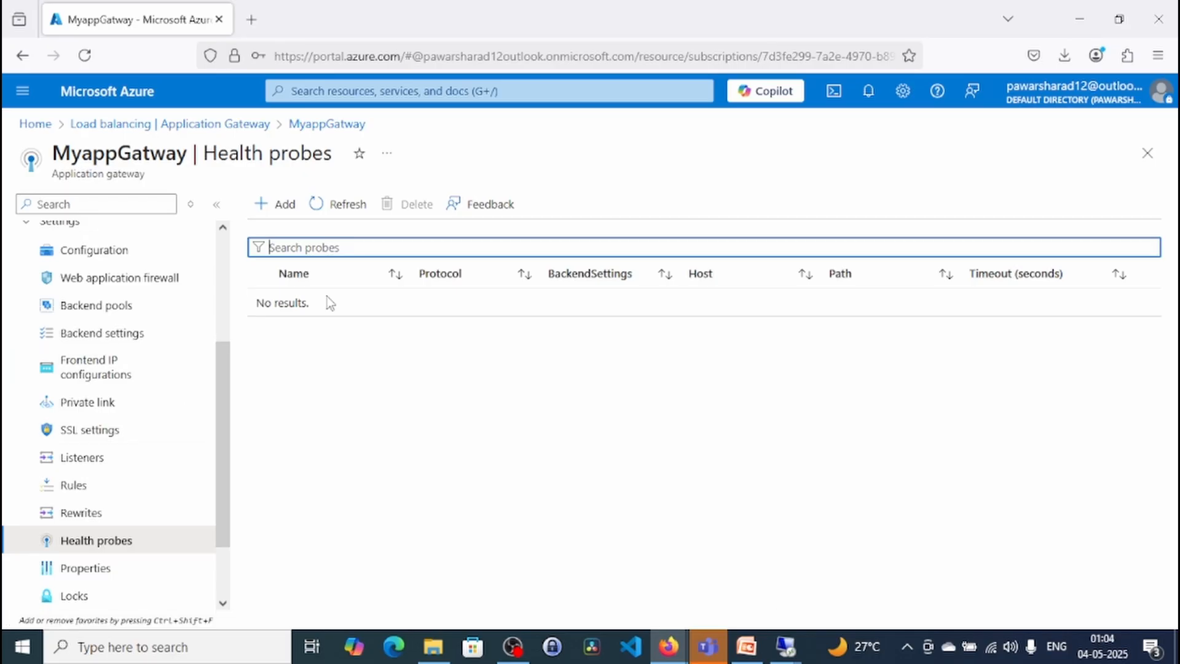
- Check the monitored backend health of the gateway's servers
{"action": "left_click_drag", "start_coordinate": [223, 469], "coordinate": [232, 433]}
{"action": "scroll", "coordinate": [228, 424], "scroll_direction": "up", "scroll_amount": 3}
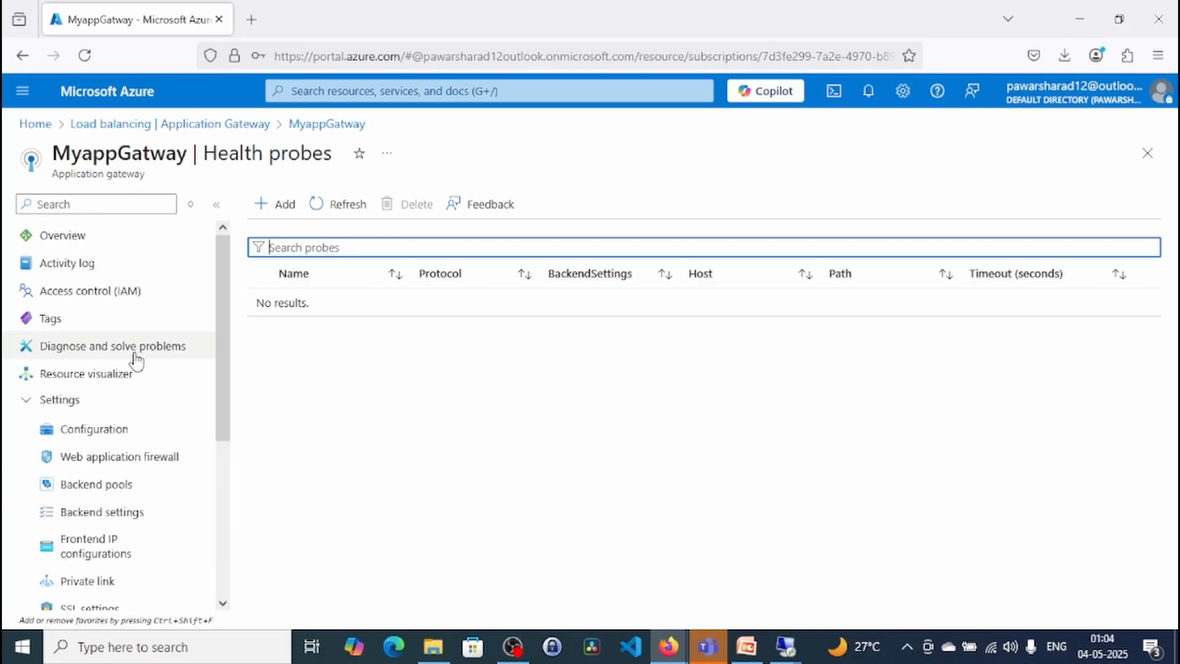
{"action": "left_click", "coordinate": [29, 400]}
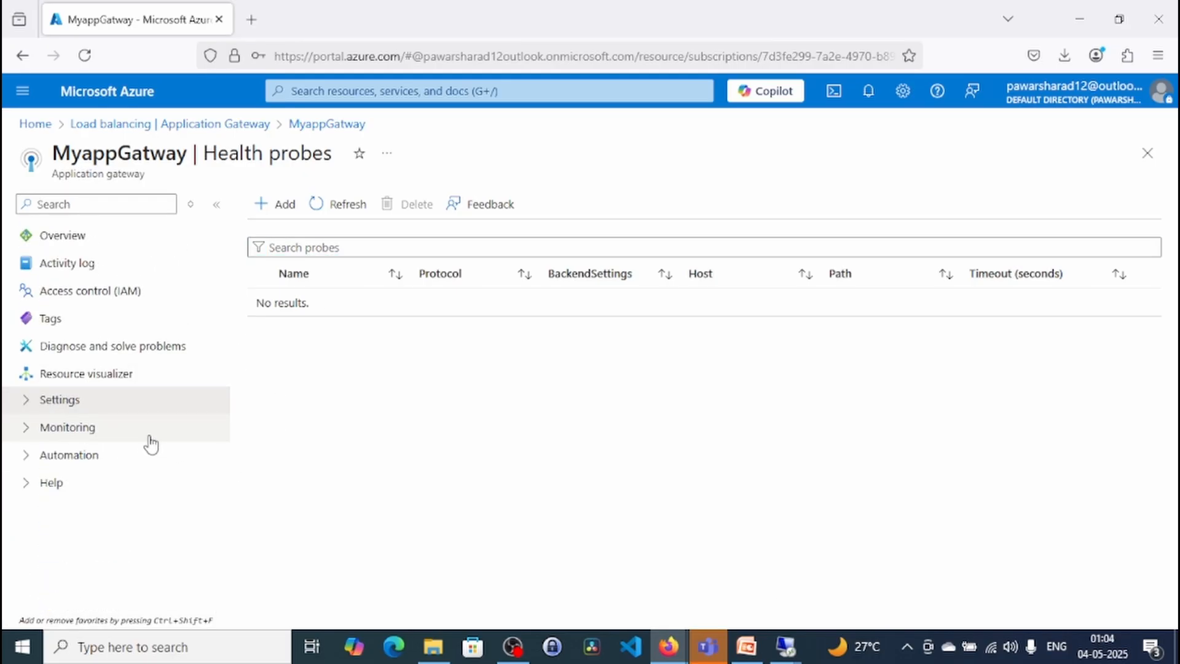
{"action": "left_click", "coordinate": [25, 427]}
{"action": "scroll", "coordinate": [145, 559], "scroll_direction": "down", "scroll_amount": 2}
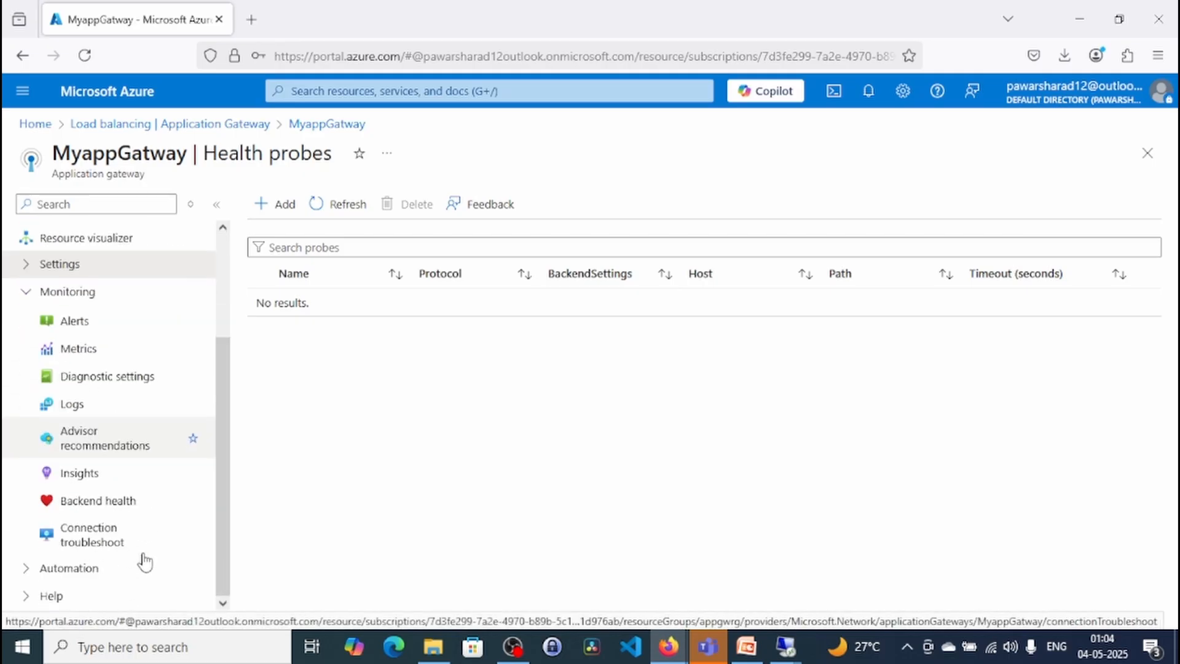
{"action": "left_click", "coordinate": [124, 500]}
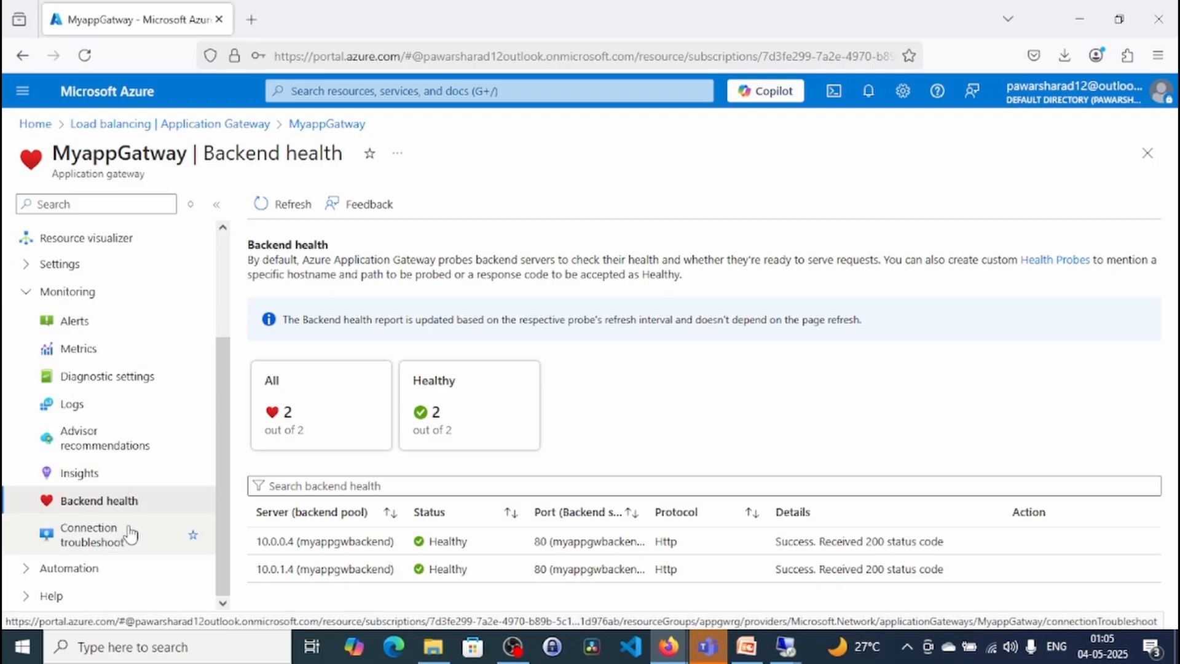
- Revisit the gateway's health probes and examine the backend health report for both servers again
{"action": "left_click", "coordinate": [67, 265]}
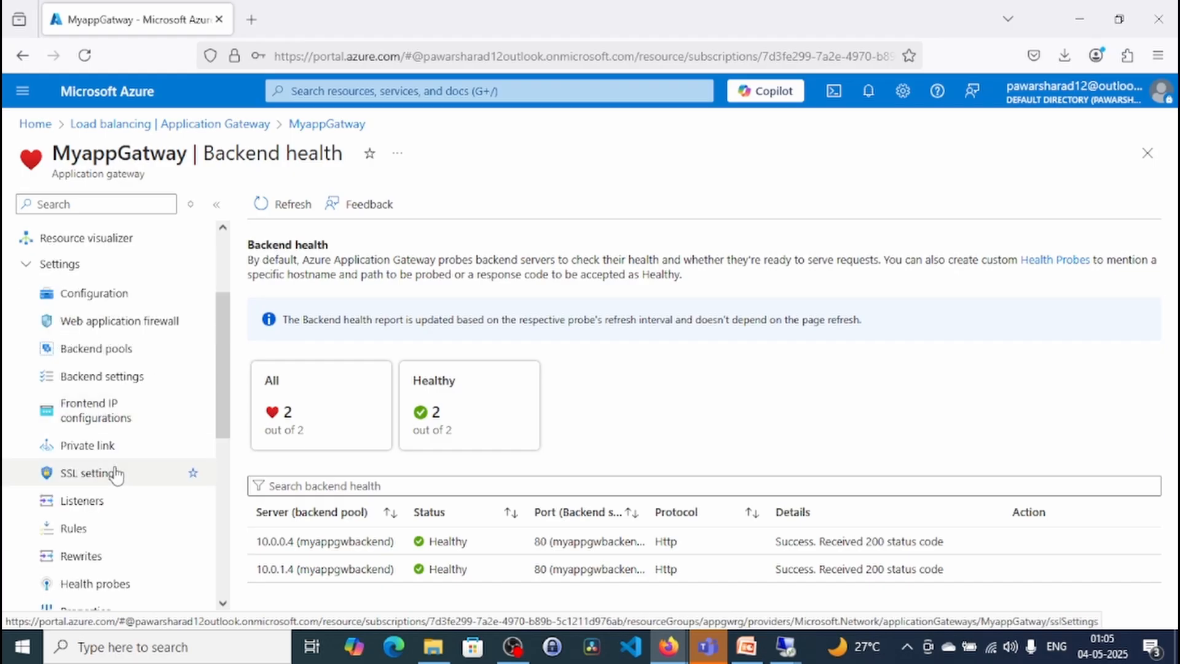
{"action": "left_click", "coordinate": [95, 584]}
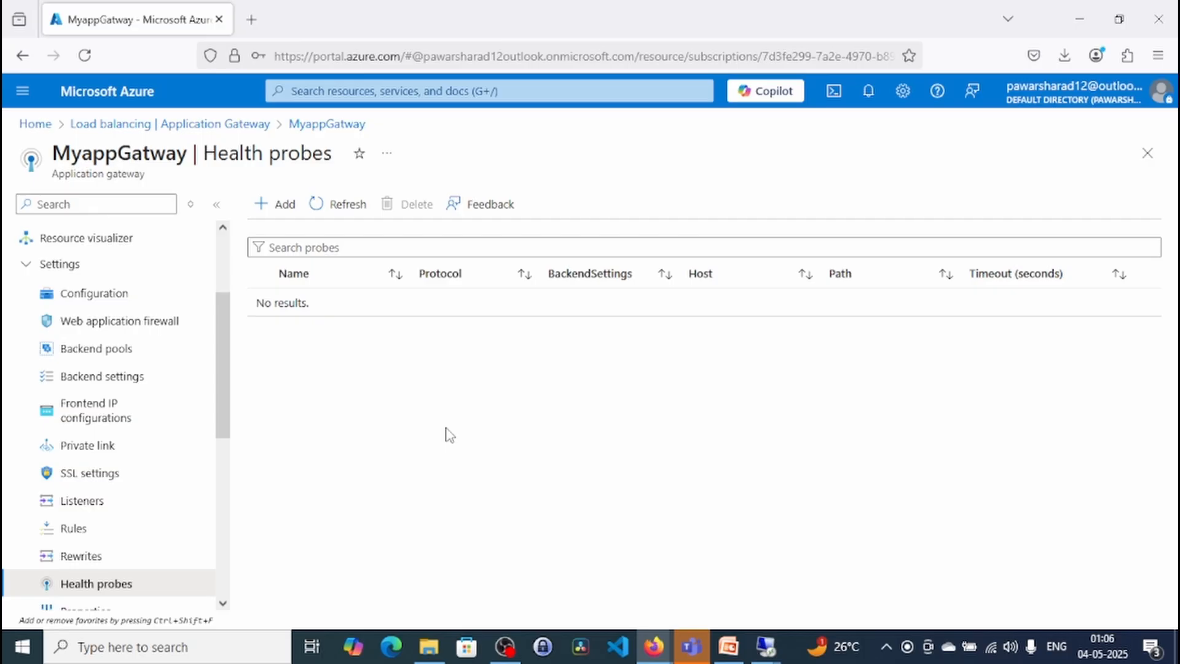
{"action": "scroll", "coordinate": [225, 492], "scroll_direction": "down", "scroll_amount": 3}
{"action": "scroll", "coordinate": [203, 492], "scroll_direction": "down", "scroll_amount": 1}
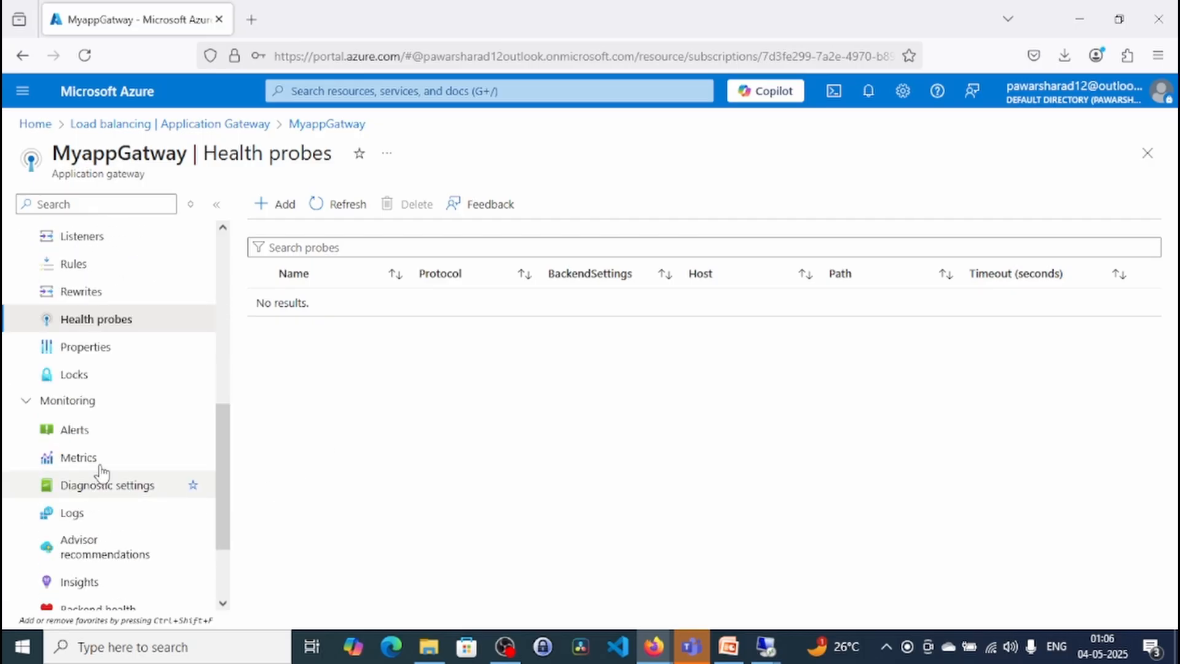
{"action": "scroll", "coordinate": [126, 553], "scroll_direction": "down", "scroll_amount": 1}
{"action": "left_click", "coordinate": [126, 526]}
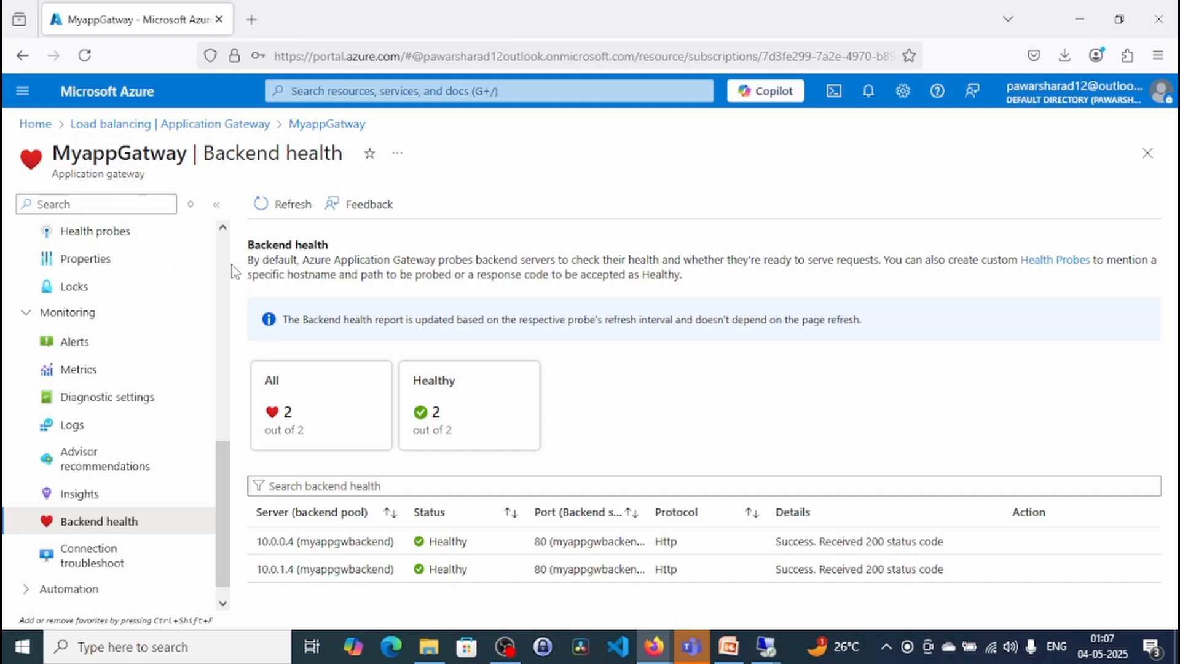
- Copy the frontend public IP address from the gateway's overview
{"action": "scroll", "coordinate": [229, 261], "scroll_direction": "up", "scroll_amount": 4}
{"action": "scroll", "coordinate": [228, 249], "scroll_direction": "up", "scroll_amount": 4}
{"action": "left_click", "coordinate": [123, 236]}
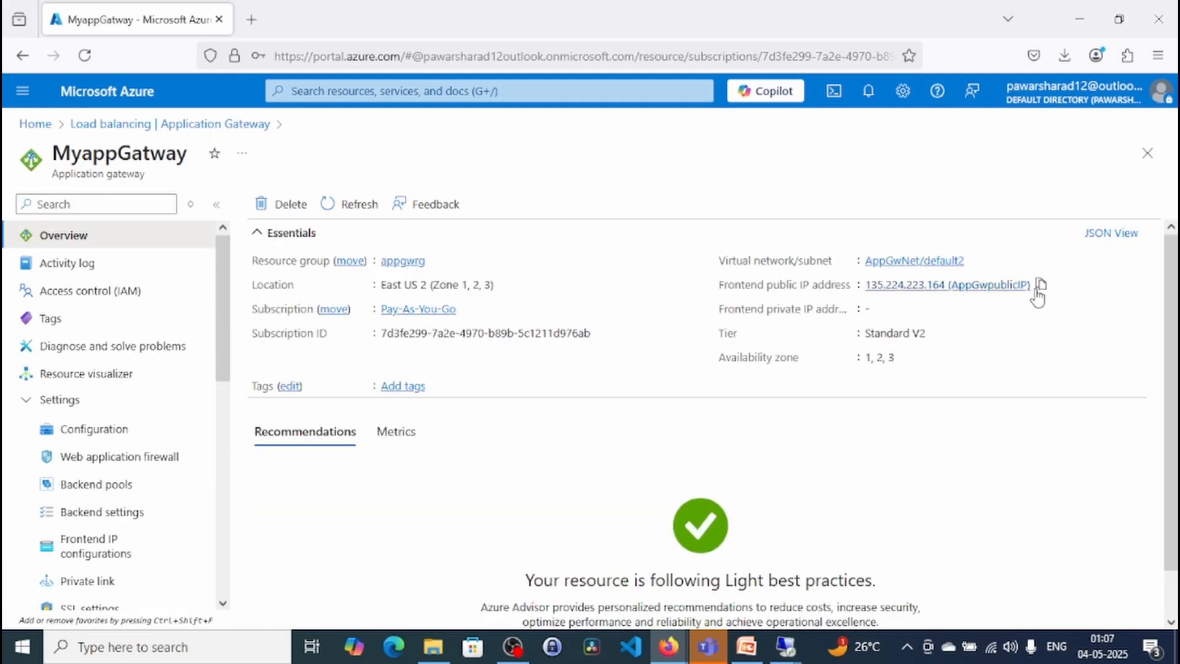
{"action": "left_click", "coordinate": [1041, 285]}
{"action": "left_click", "coordinate": [251, 19]}
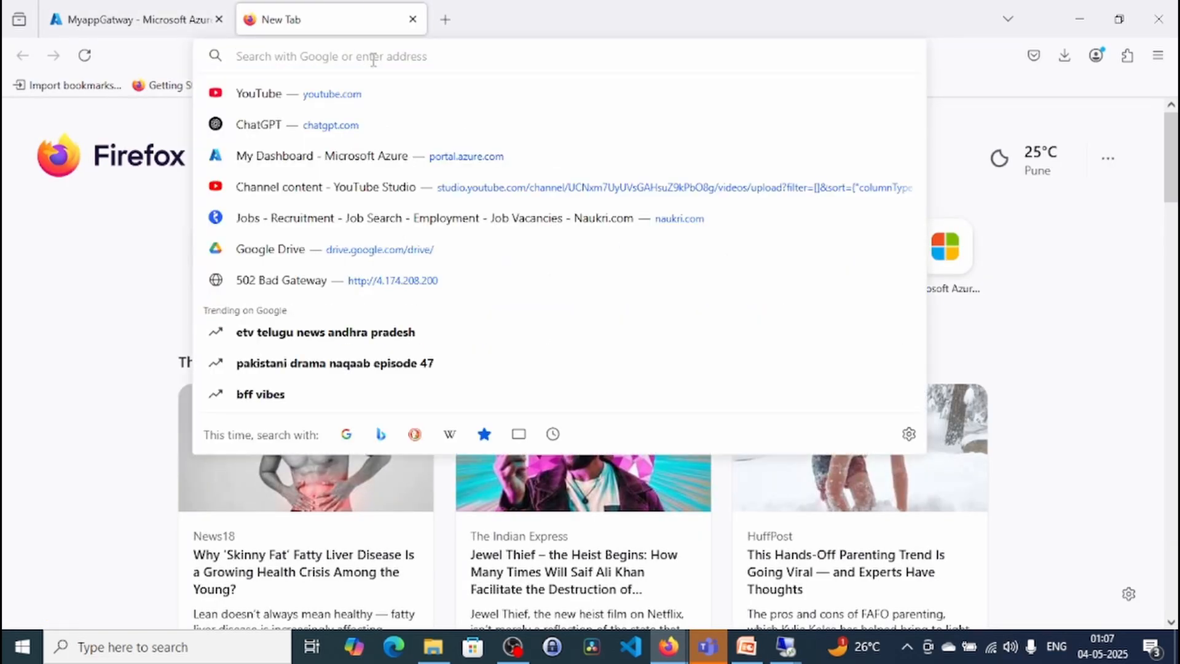
{"action": "type", "text": "h"}
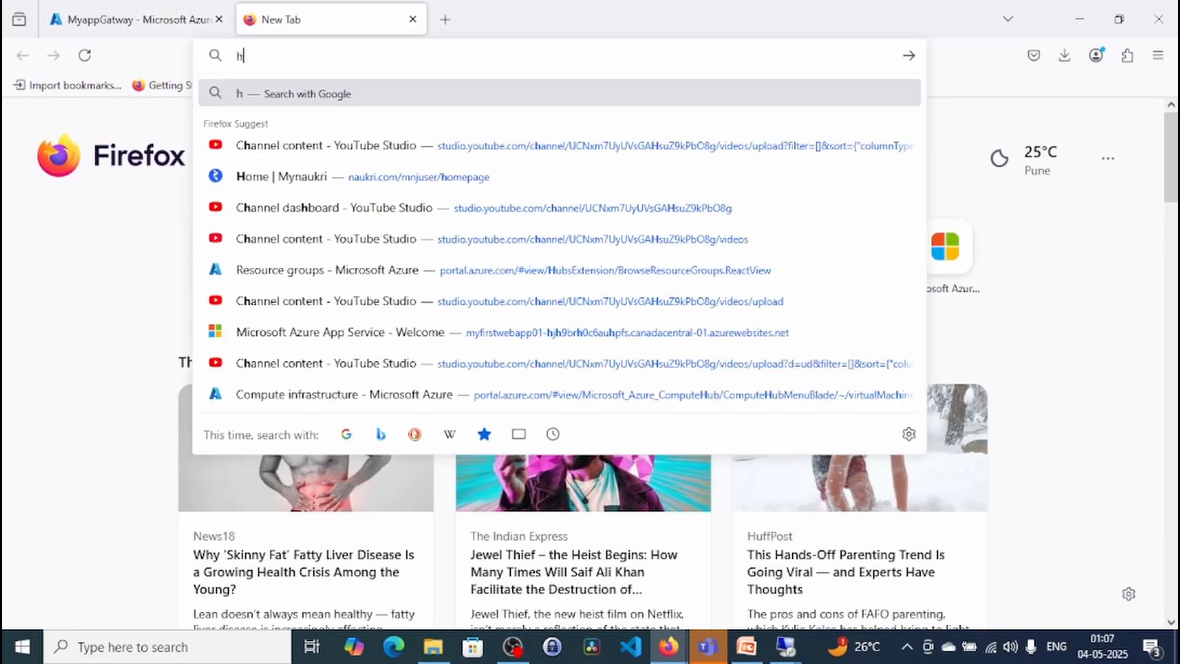
{"action": "type", "text": "ttp:"}
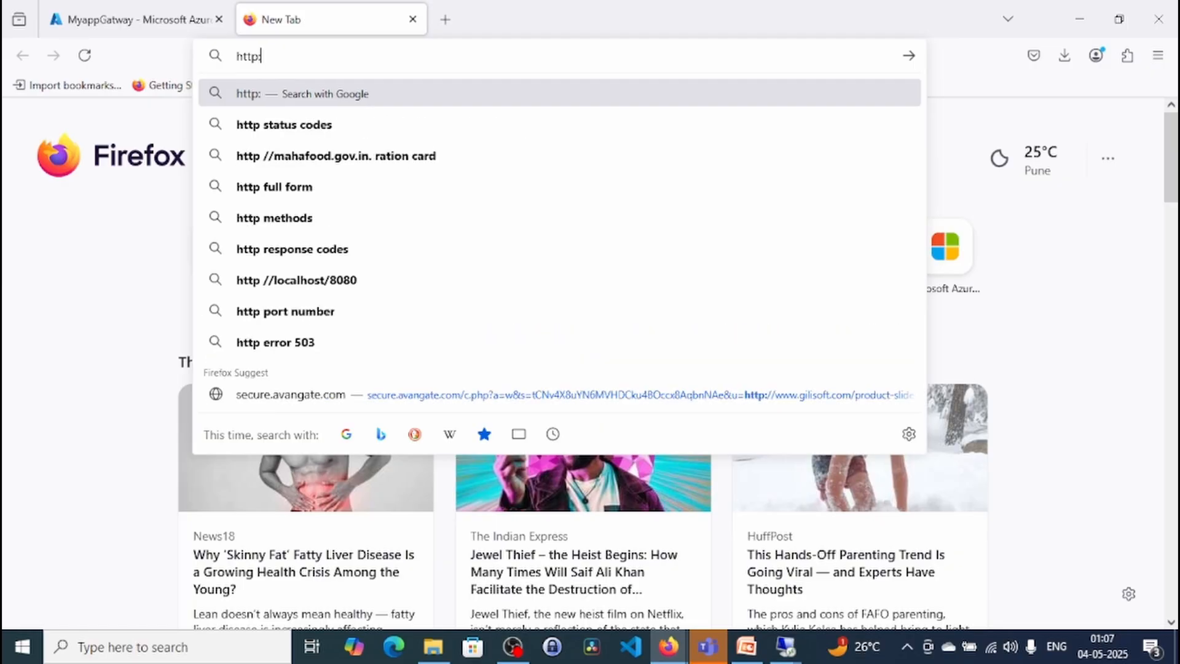
{"action": "type", "text": "//"}
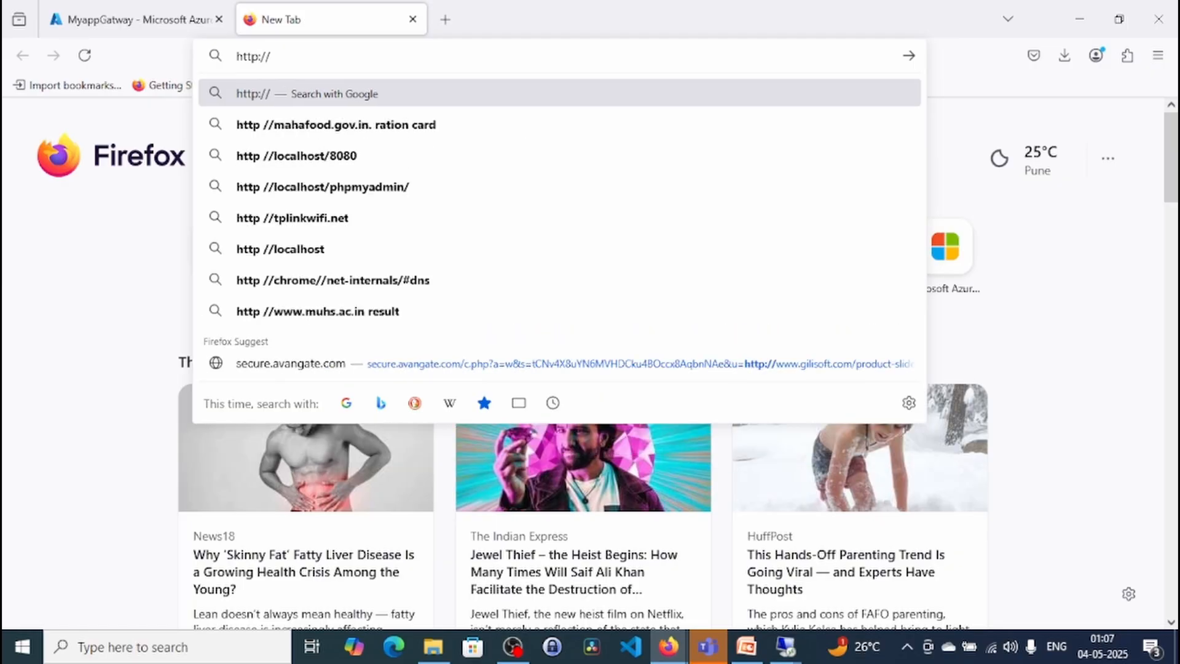
{"action": "key", "text": "ctrl+v"}
{"action": "key", "text": "BackSpace"}
{"action": "key", "text": "BackSpace"}
{"action": "key", "text": "BackSpace"}
{"action": "key", "text": "BackSpace"}
{"action": "key", "text": "BackSpace"}
{"action": "key", "text": "BackSpace"}
{"action": "key", "text": "BackSpace"}
{"action": "key", "text": "BackSpace"}
{"action": "key", "text": "BackSpace"}
{"action": "key", "text": "BackSpace"}
{"action": "key", "text": "BackSpace"}
{"action": "key", "text": "BackSpace"}
{"action": "key", "text": "BackSpace"}
{"action": "key", "text": "BackSpace"}
{"action": "key", "text": "BackSpace"}
{"action": "key", "text": "BackSpace"}
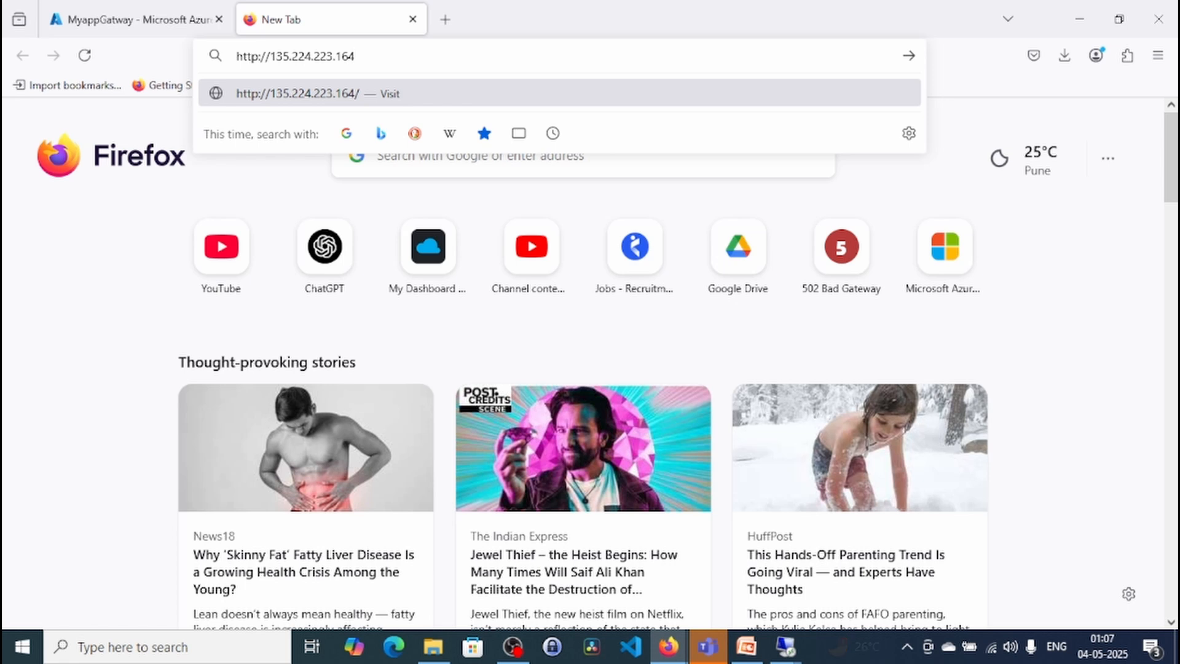
{"action": "key", "text": "Return"}
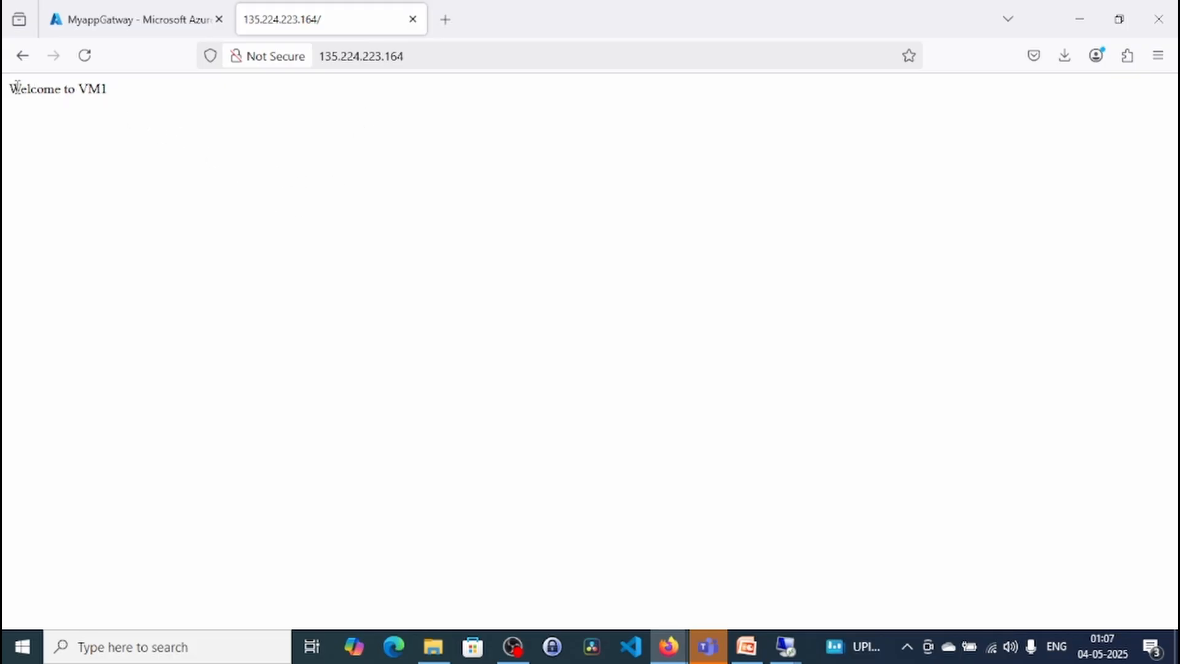
{"action": "left_click_drag", "start_coordinate": [16, 87], "coordinate": [114, 98]}
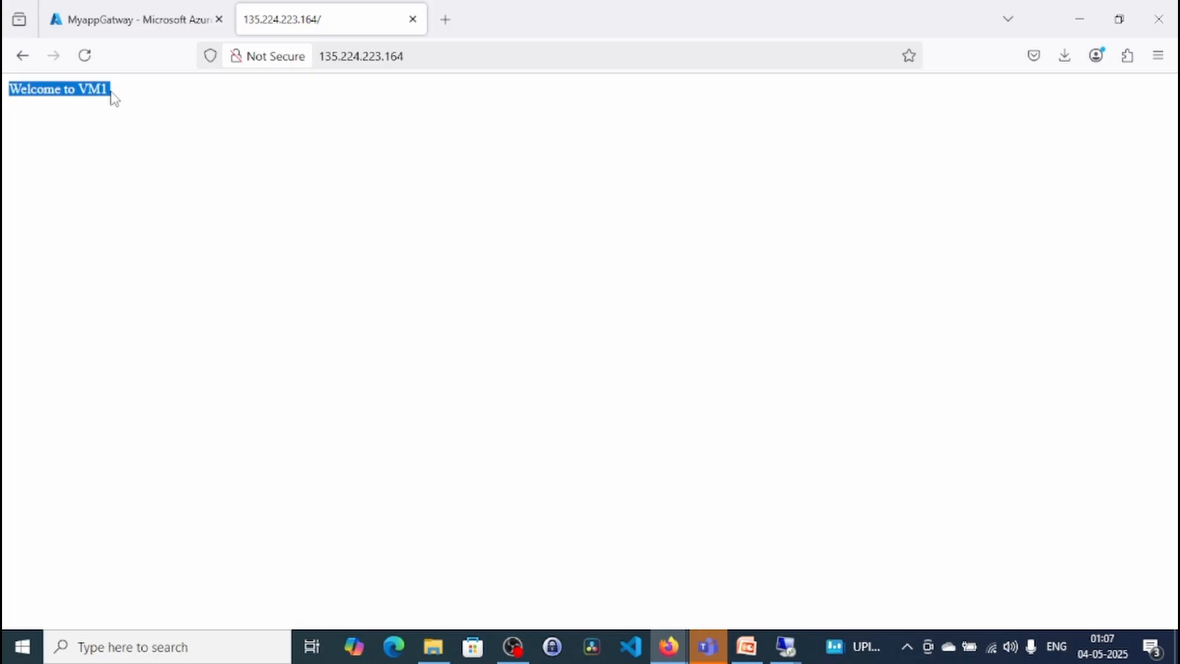
{"action": "left_click", "coordinate": [97, 92]}
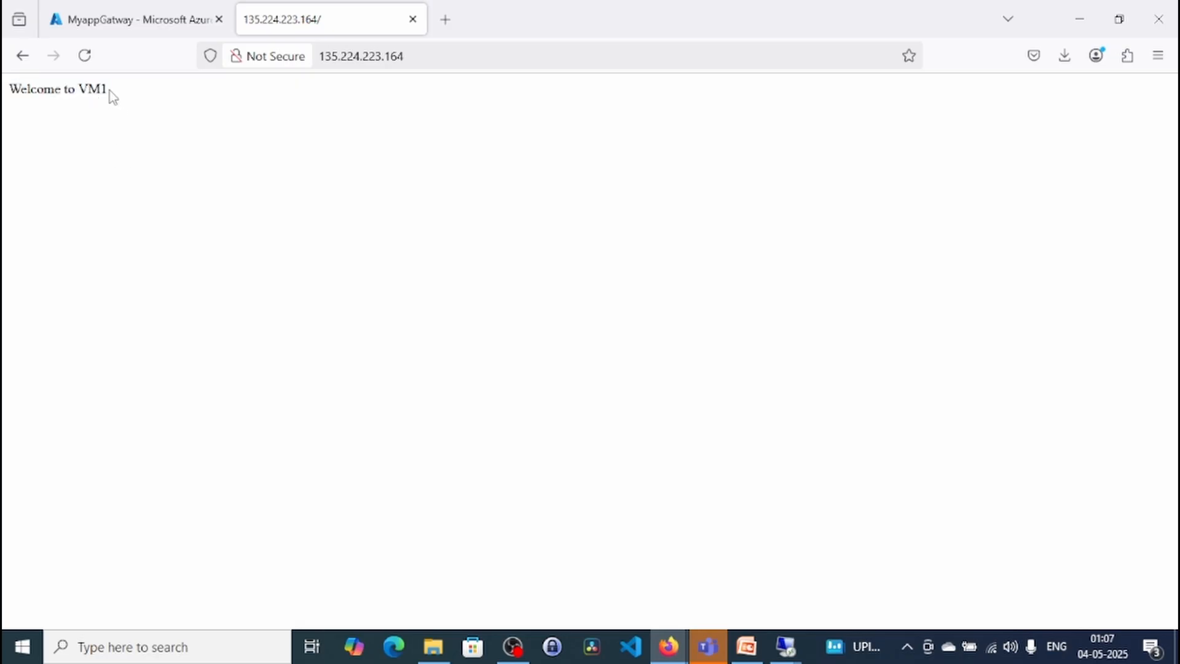
{"action": "double_click", "coordinate": [418, 58]}
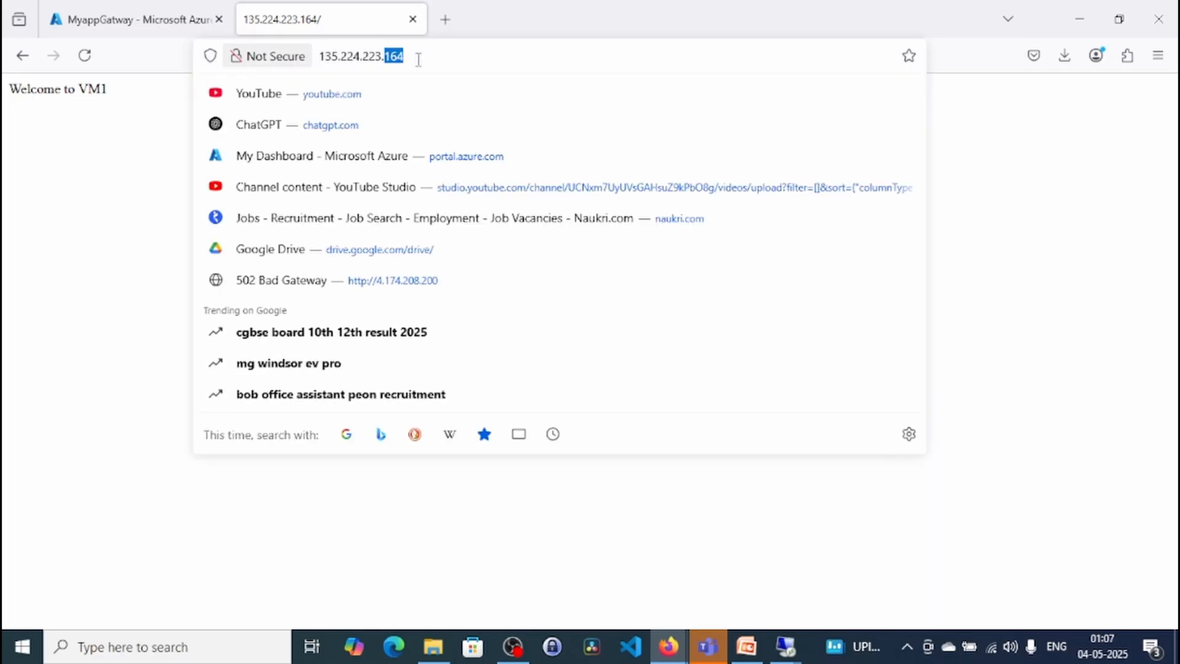
{"action": "triple_click", "coordinate": [418, 59]}
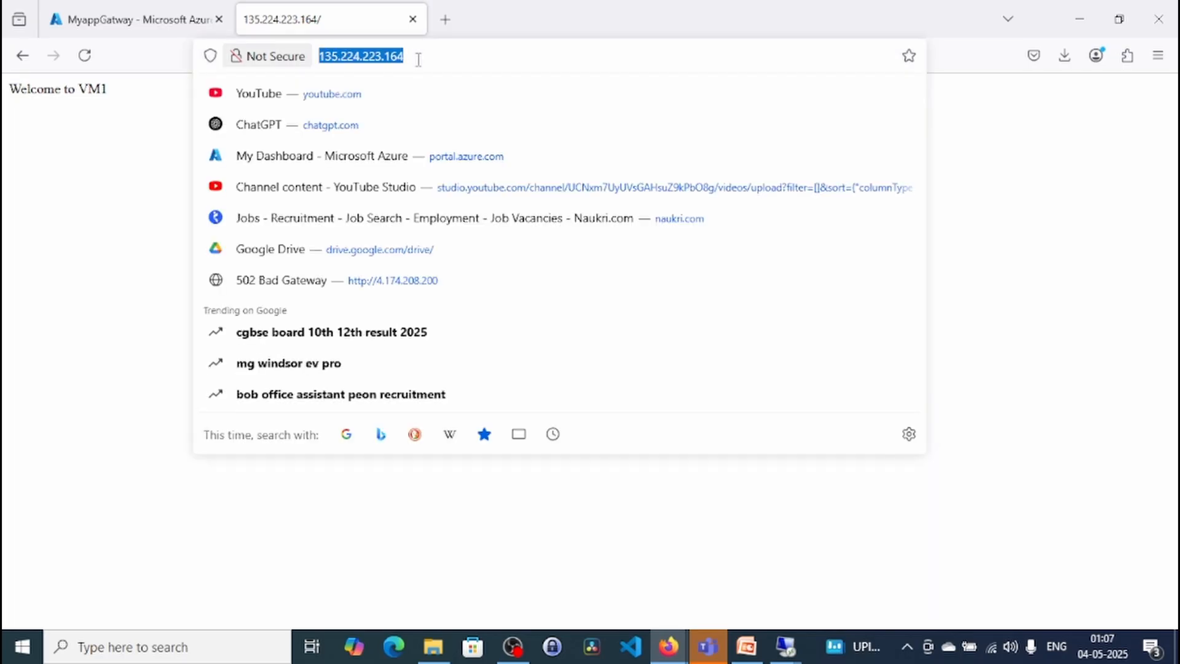
{"action": "left_click", "coordinate": [445, 19]}
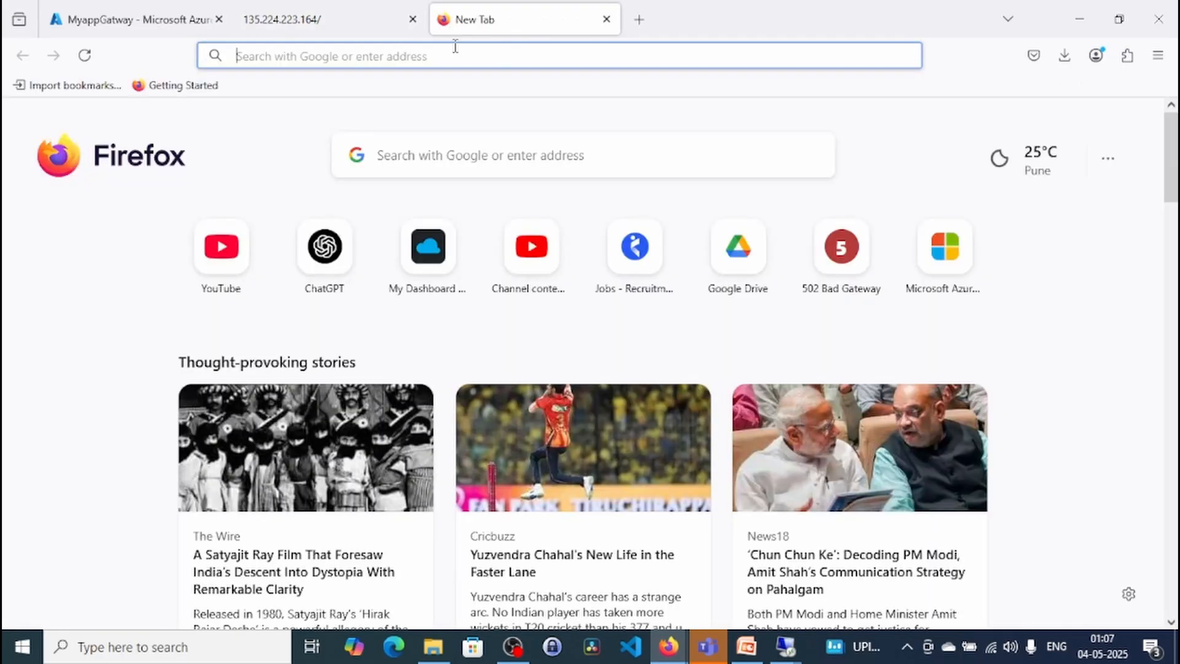
{"action": "key", "text": "ctrl+v"}
{"action": "key", "text": "Return"}
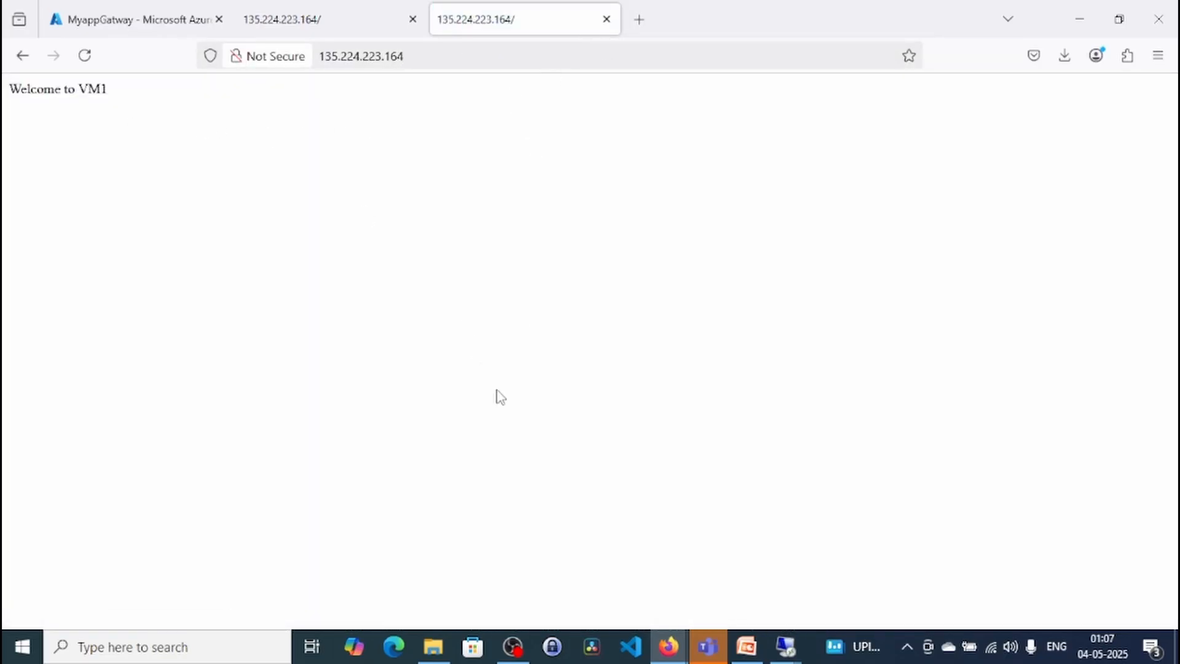
{"action": "left_click", "coordinate": [639, 23]}
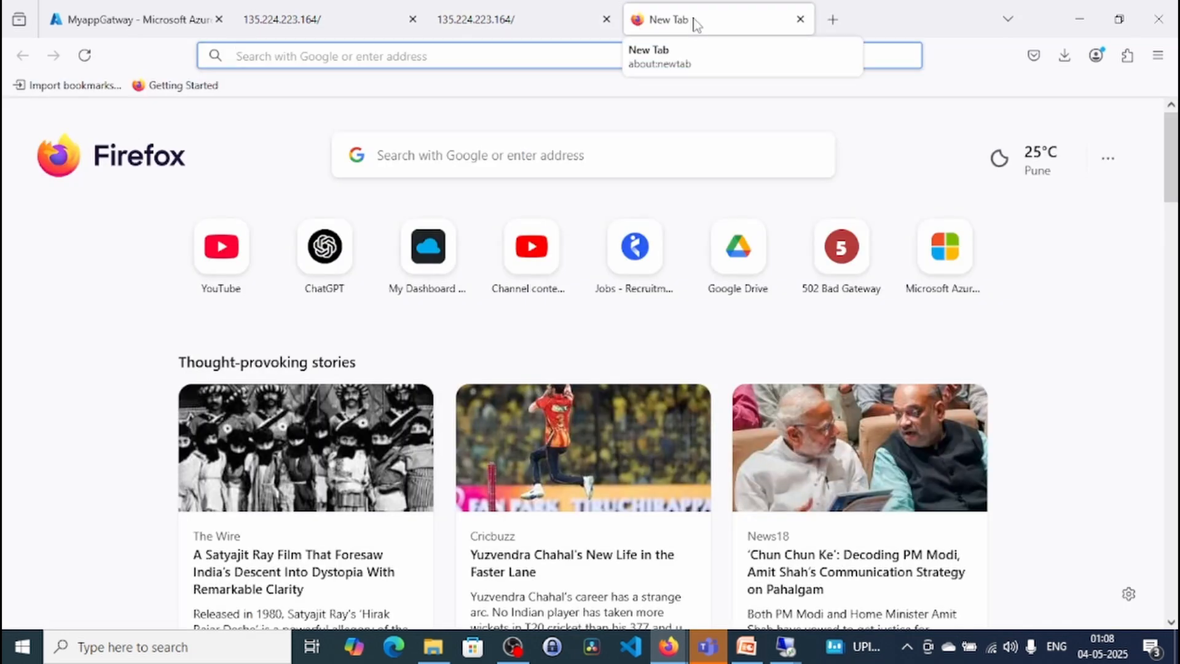
{"action": "left_click_drag", "start_coordinate": [693, 23], "coordinate": [680, 132]}
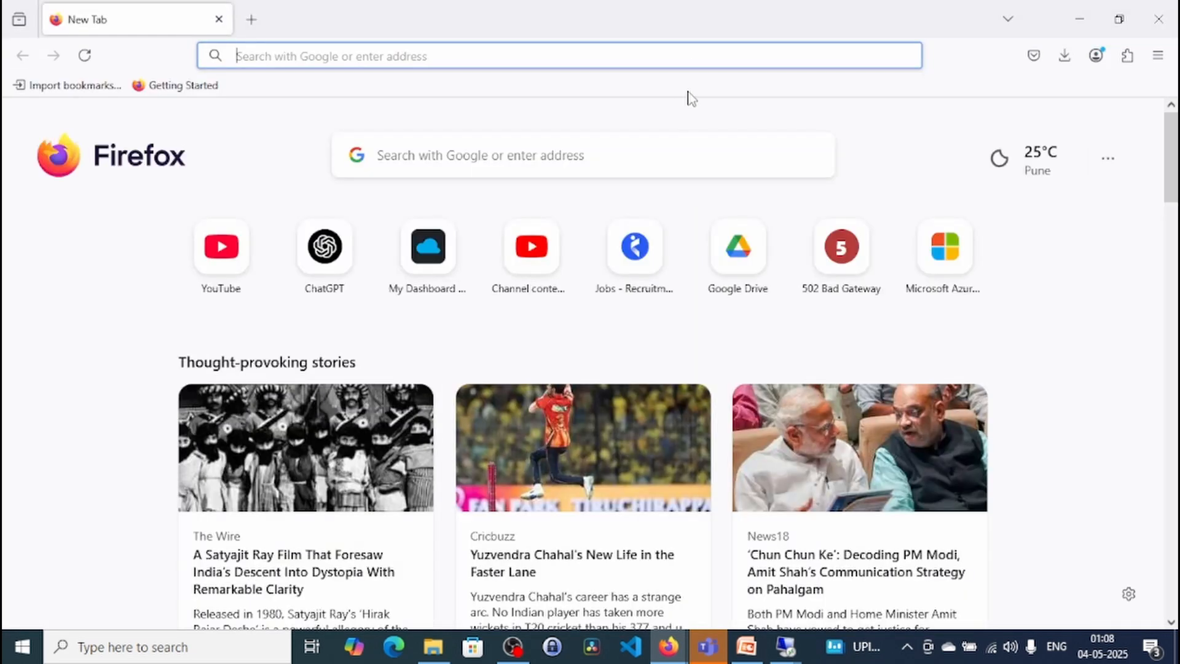
{"action": "left_click", "coordinate": [1156, 57]}
{"action": "left_click", "coordinate": [999, 183]}
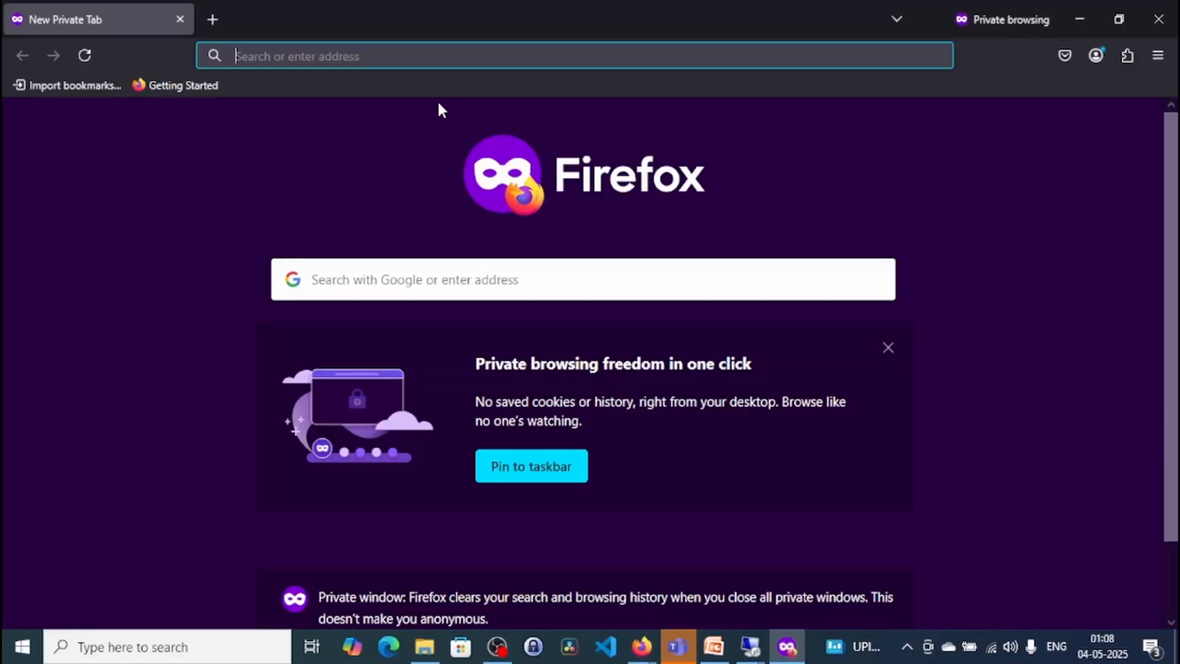
{"action": "left_click", "coordinate": [428, 57]}
{"action": "key", "text": "ctrl+v"}
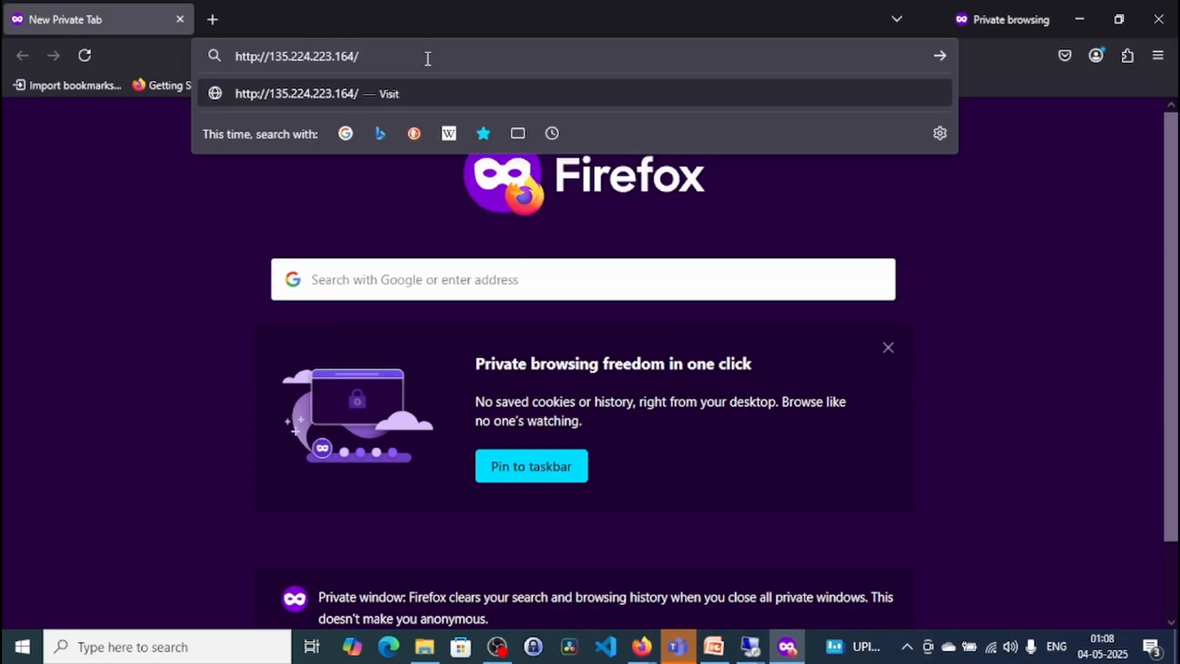
{"action": "key", "text": "Return"}
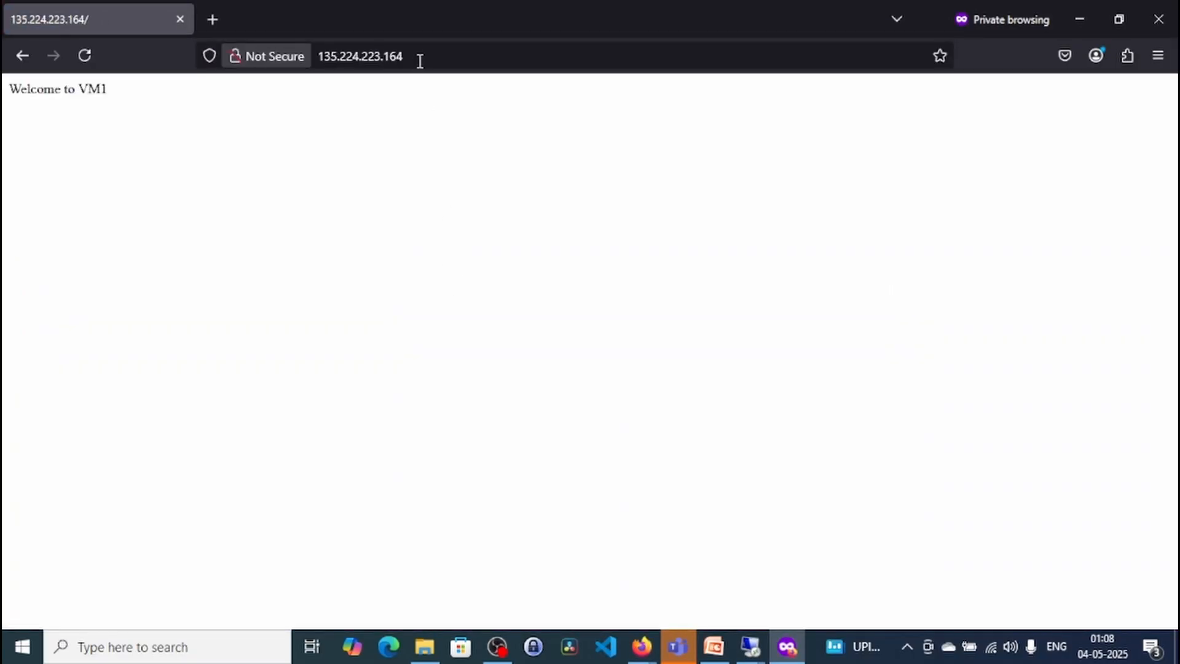
- Reload the gateway page in the private window and compare its welcome message with the one in the regular window
{"action": "left_click", "coordinate": [428, 56]}
{"action": "key", "text": "ctrl+c"}
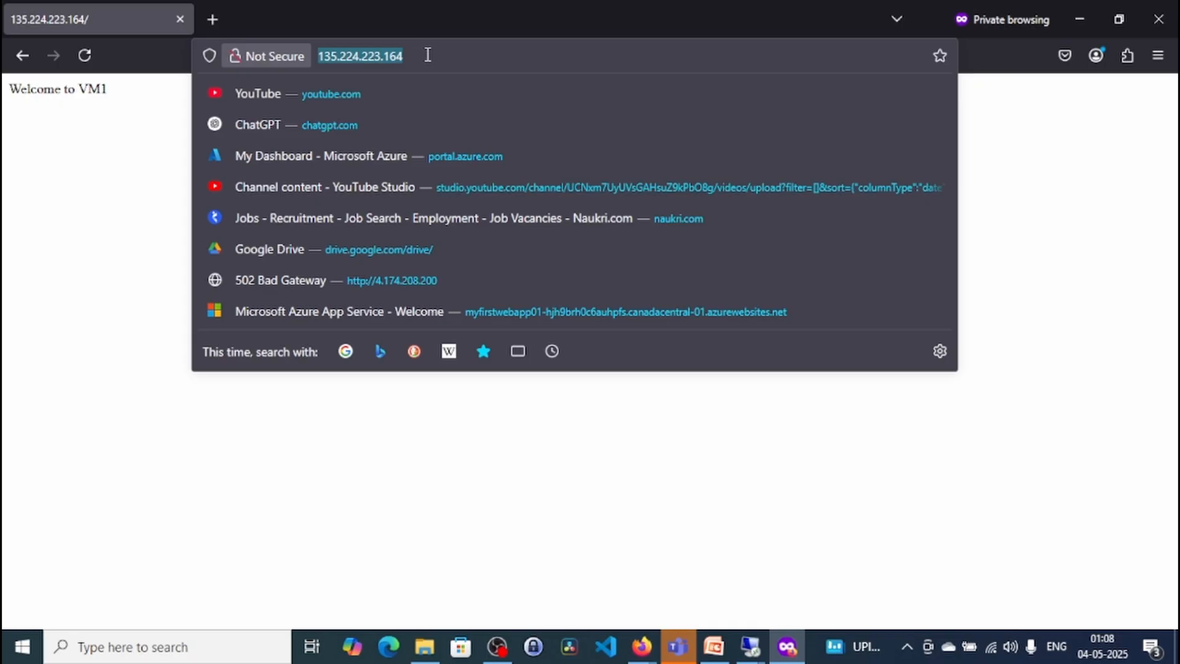
{"action": "key", "text": "Escape"}
{"action": "left_click", "coordinate": [85, 56]}
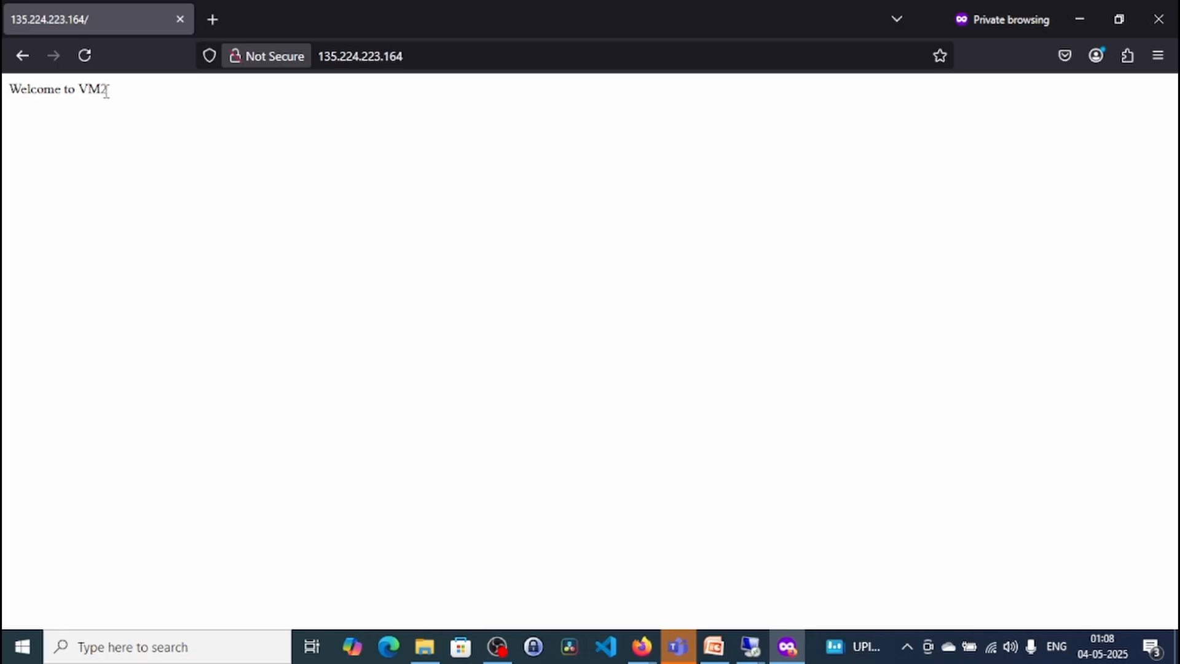
{"action": "left_click_drag", "start_coordinate": [85, 96], "coordinate": [9, 92]}
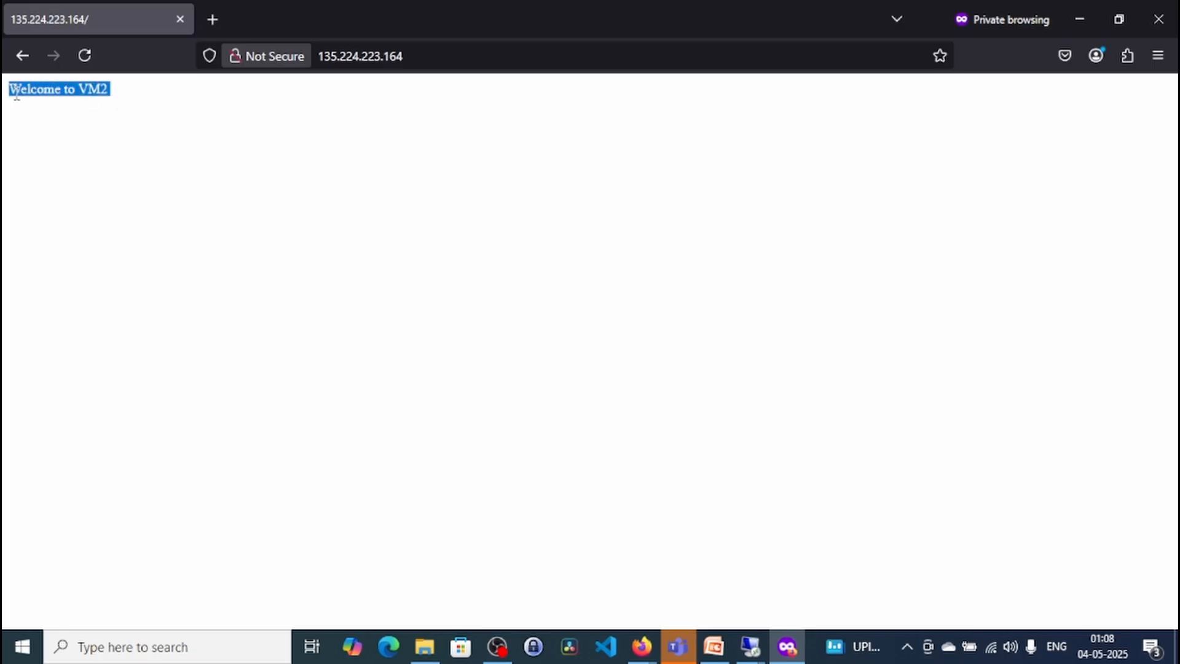
{"action": "mouse_move", "coordinate": [644, 653]}
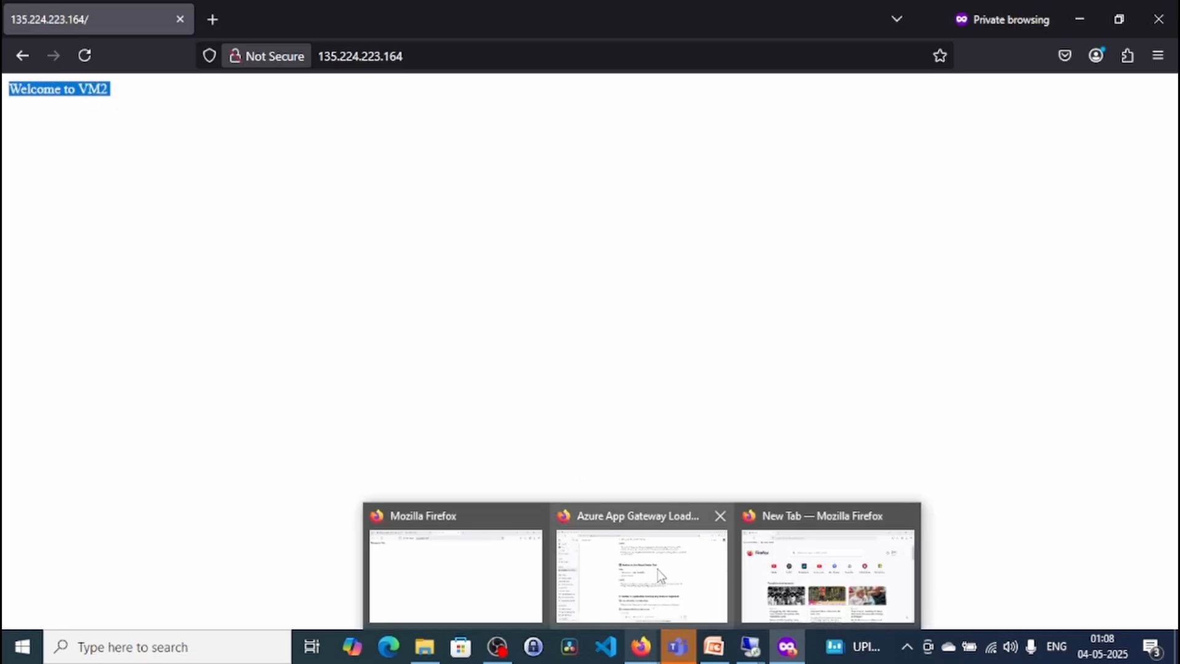
{"action": "left_click", "coordinate": [479, 566]}
{"action": "left_click_drag", "start_coordinate": [110, 89], "coordinate": [9, 98]}
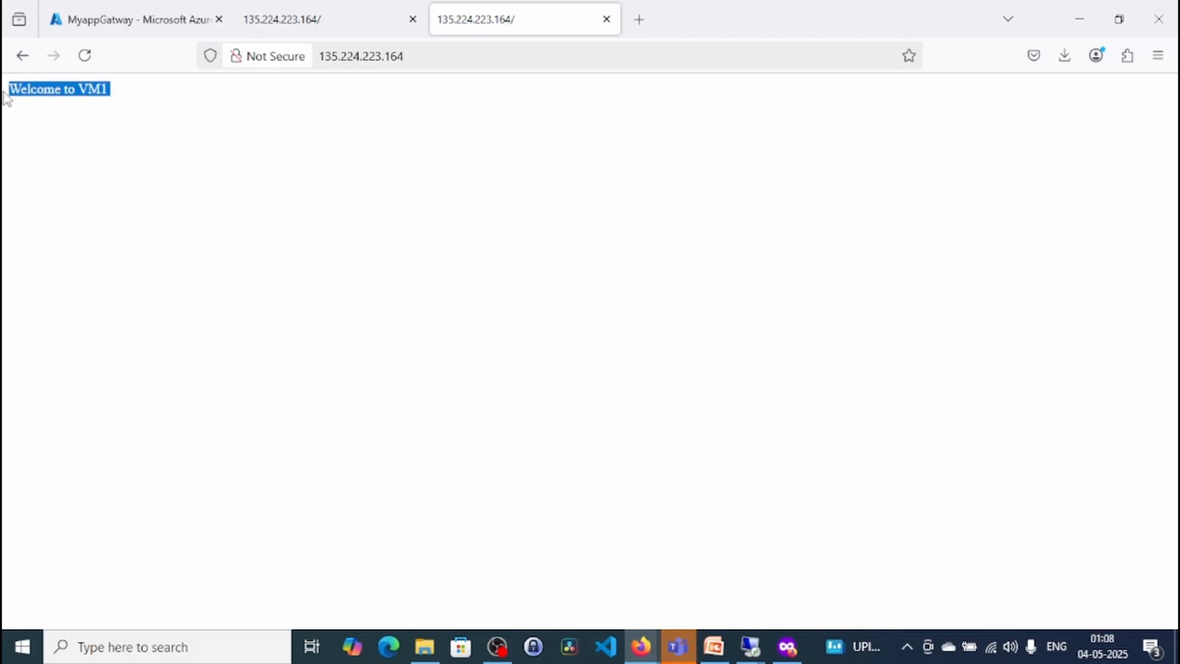
{"action": "mouse_move", "coordinate": [650, 659]}
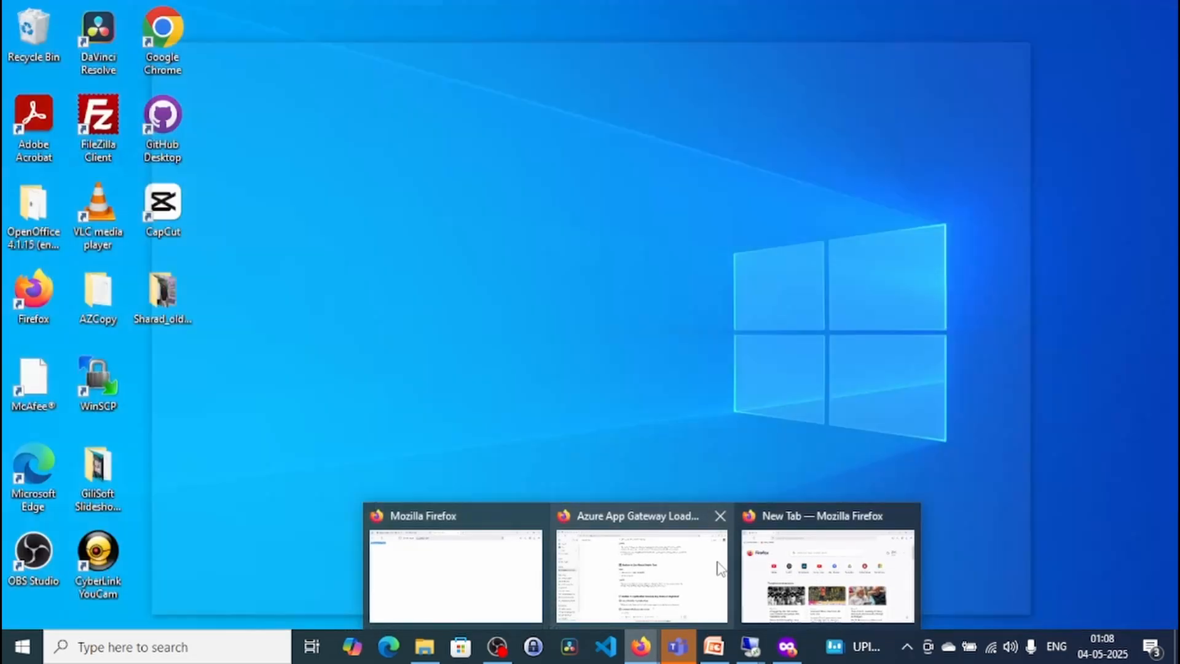
{"action": "left_click", "coordinate": [823, 556]}
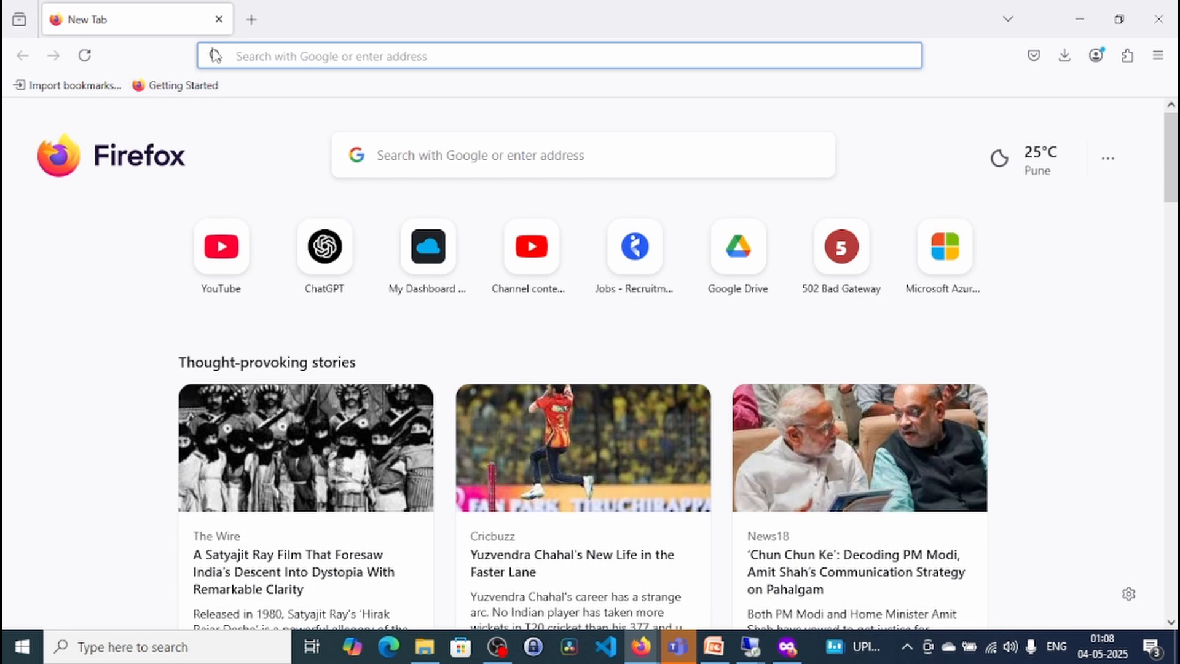
{"action": "left_click", "coordinate": [258, 57]}
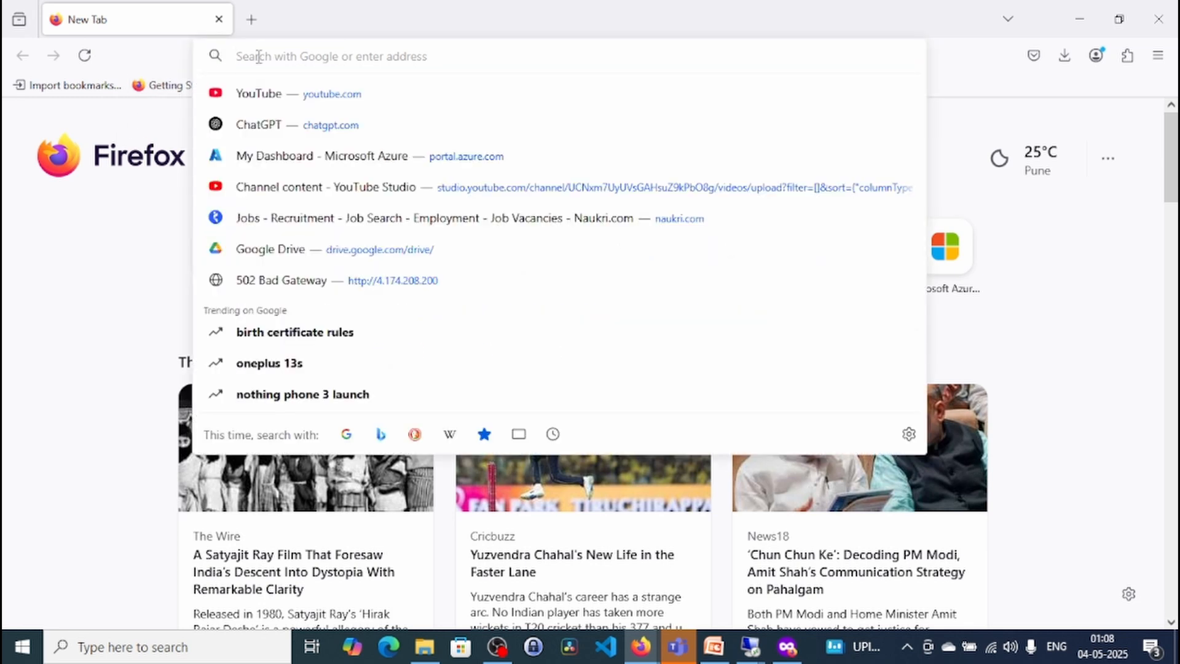
{"action": "key", "text": "ctrl+v"}
{"action": "key", "text": "Return"}
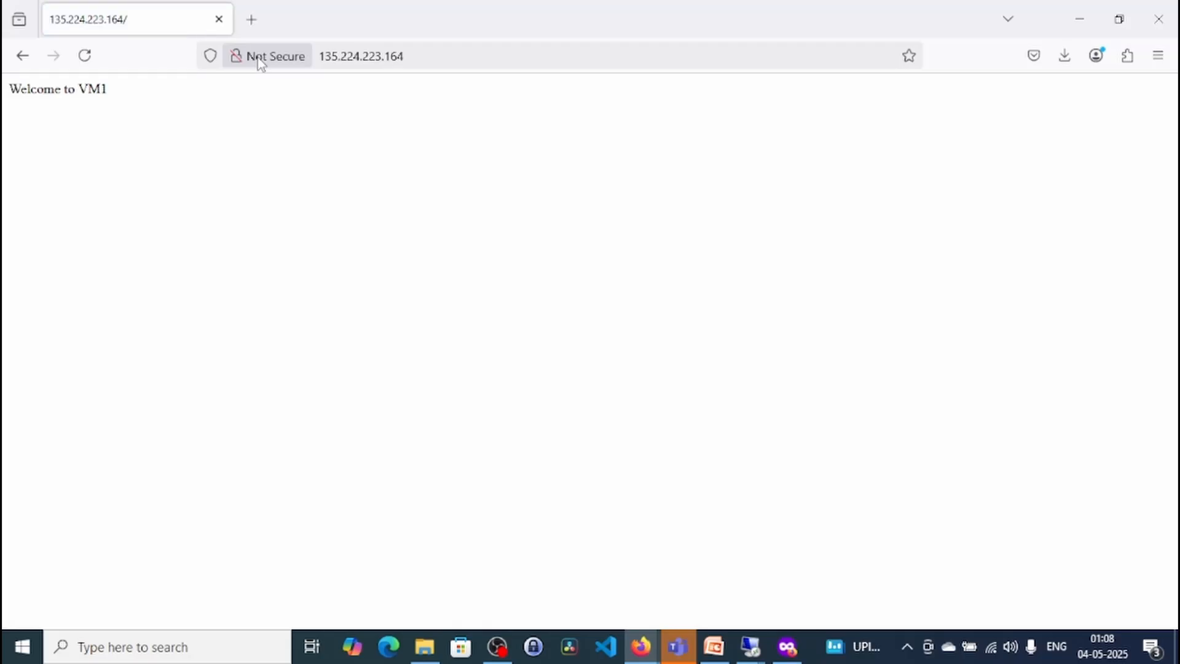
- Reload the gateway page several times to check which backend server answers each request
{"action": "left_click", "coordinate": [88, 59]}
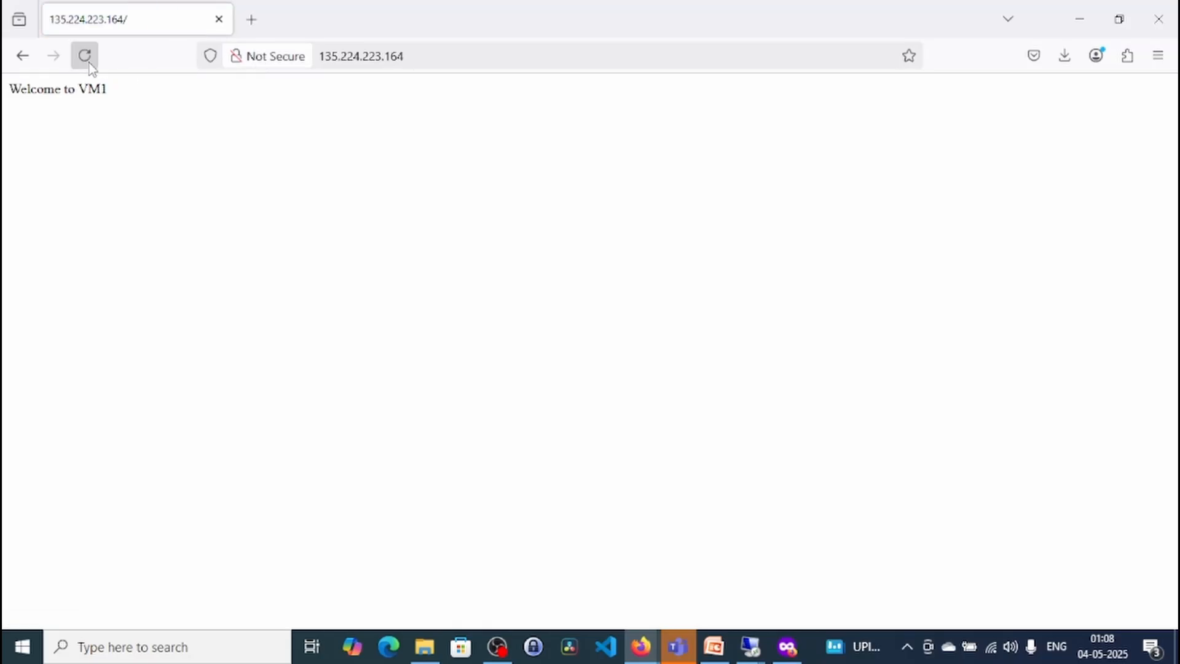
{"action": "left_click", "coordinate": [86, 57]}
{"action": "left_click", "coordinate": [90, 62]}
{"action": "left_click", "coordinate": [86, 62]}
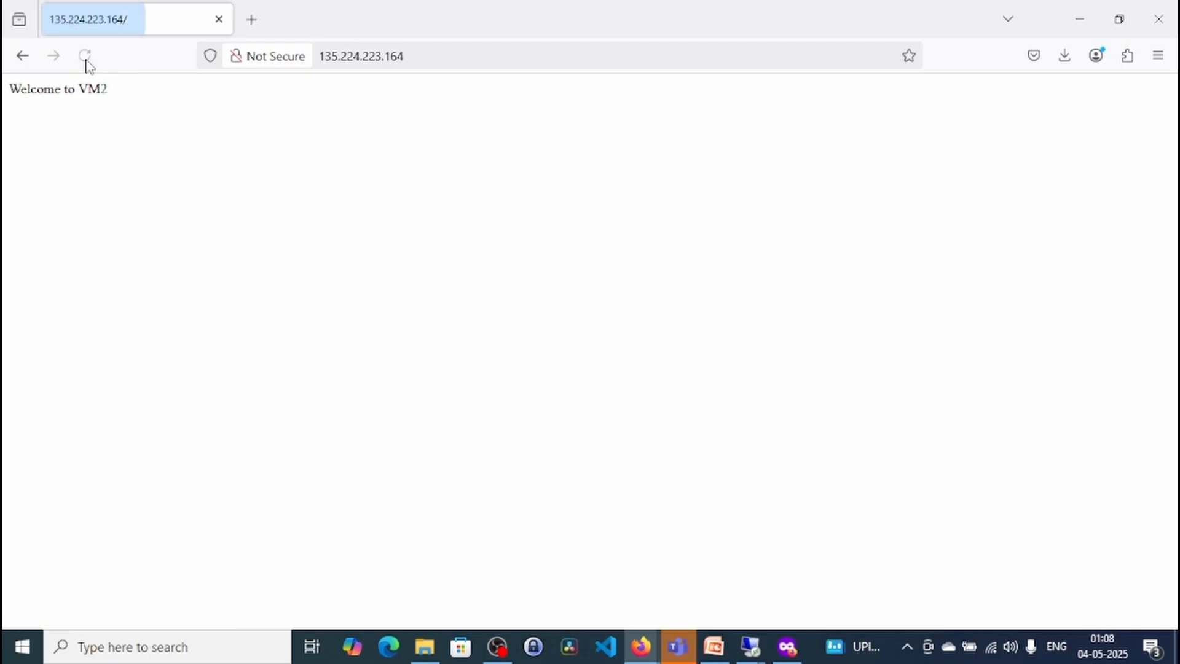